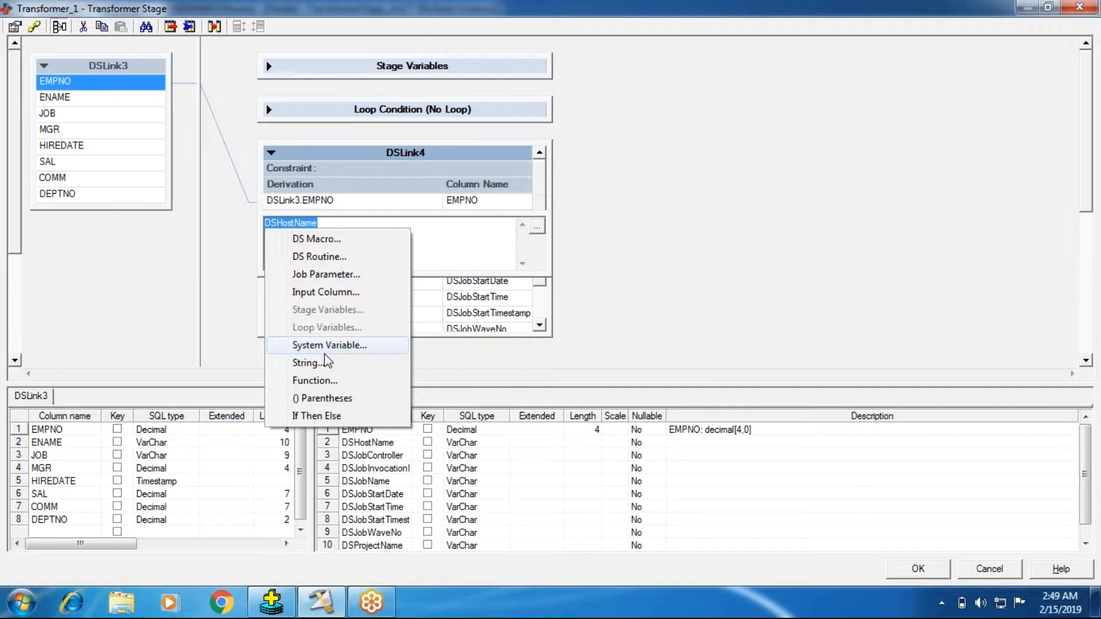
# - Look through the system variables available for the DSHostName derivation in DSLink4, and close the Transformer stage
pyautogui.click(800, 318)
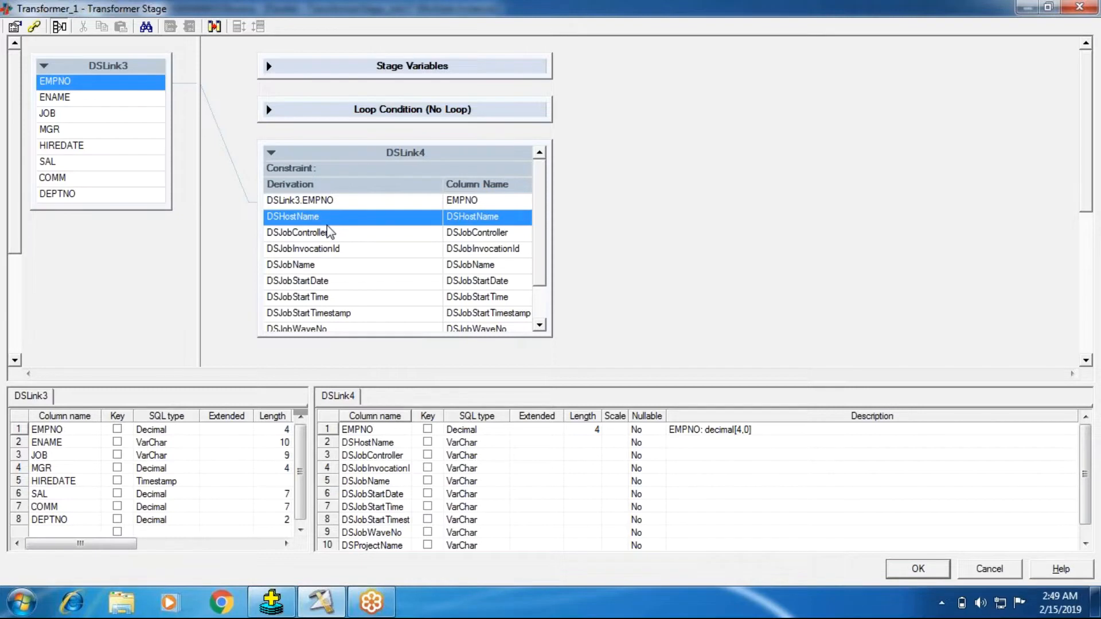
pyautogui.click(267, 67)
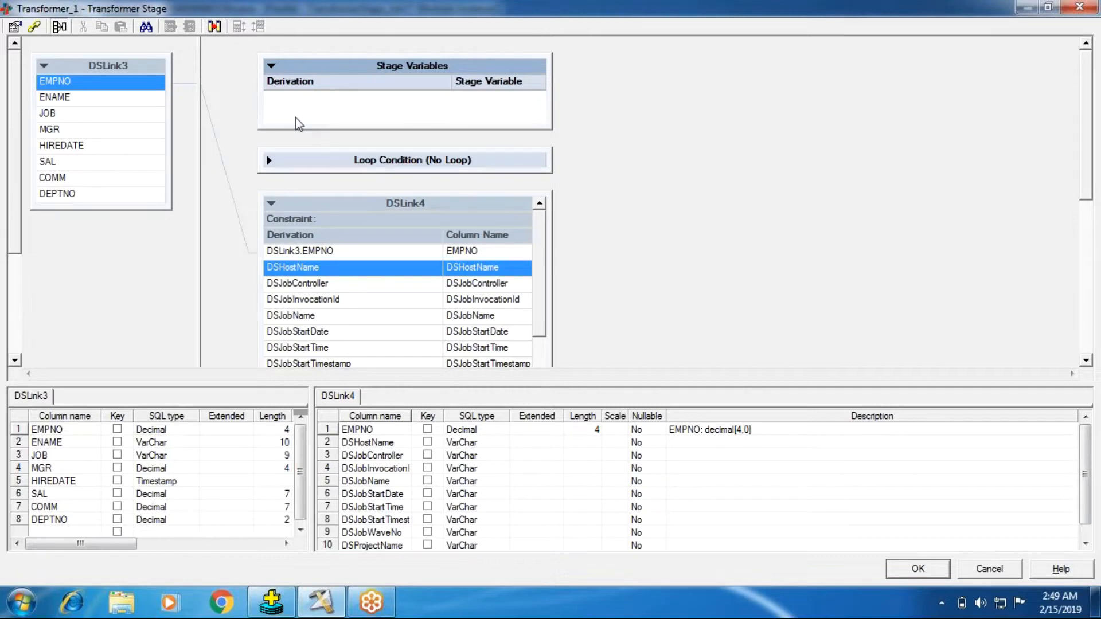
pyautogui.doubleClick(328, 269)
pyautogui.moveTo(327, 272); pyautogui.dragTo(172, 258)
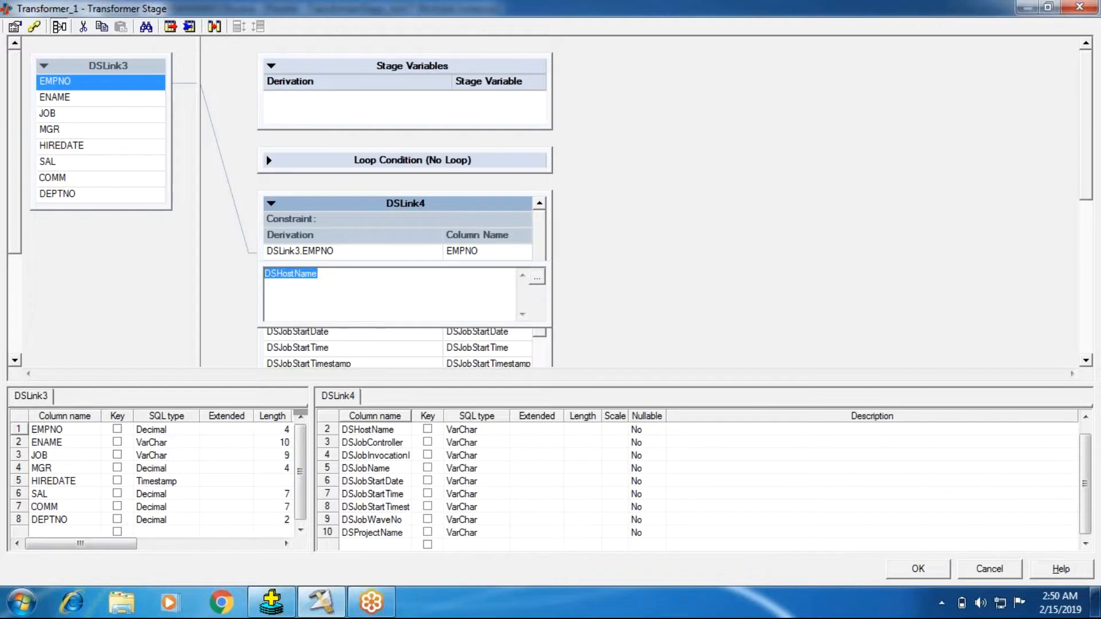
pyautogui.rightClick(269, 276)
pyautogui.click(315, 395)
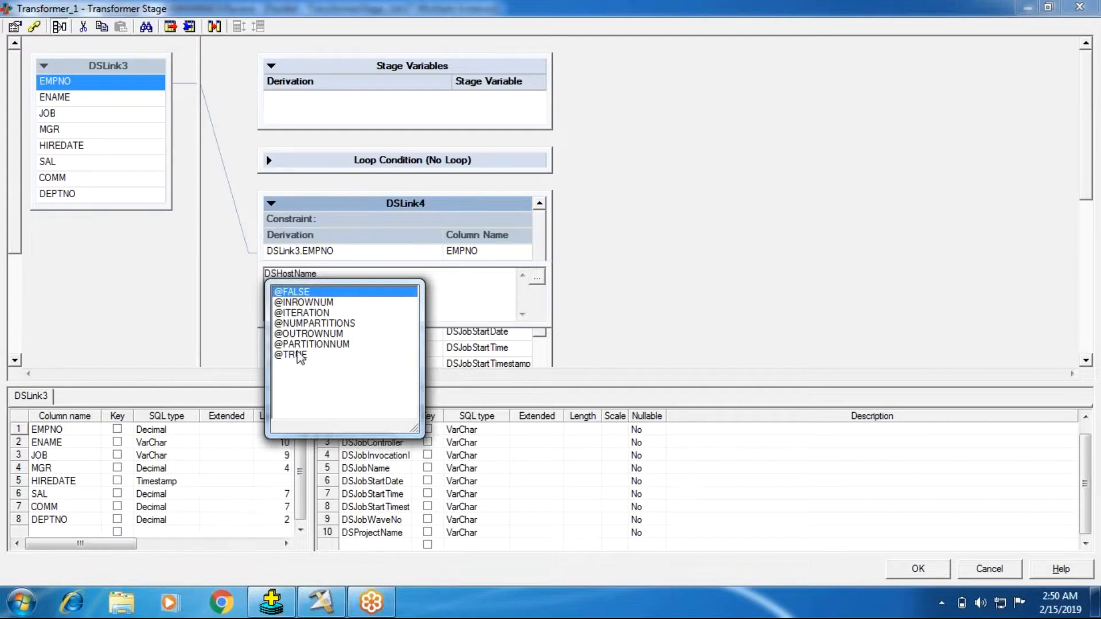
pyautogui.click(606, 259)
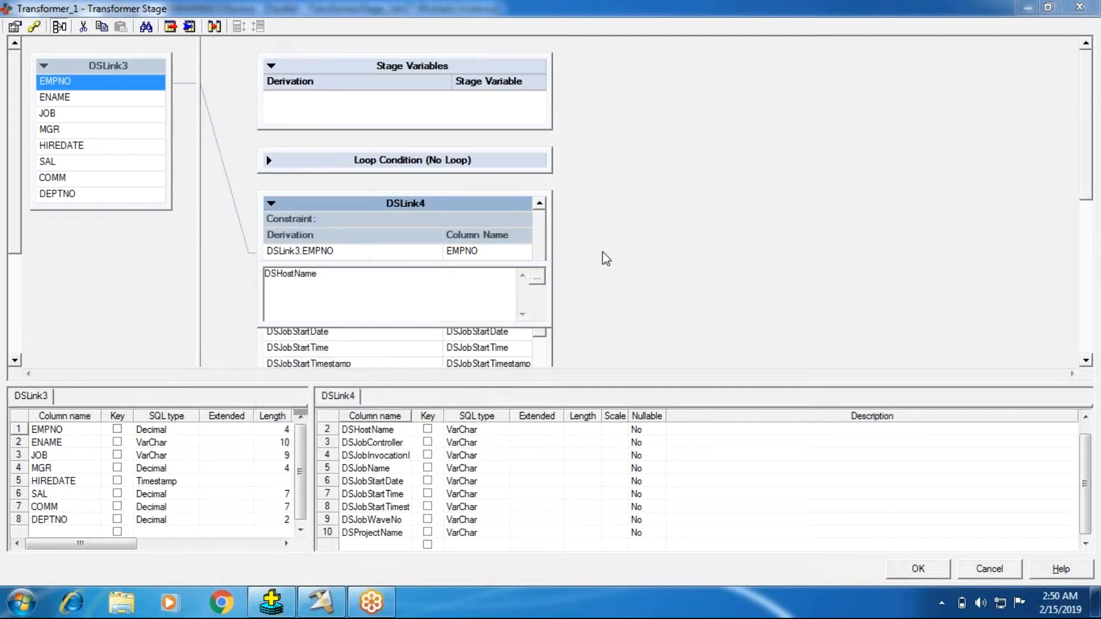
pyautogui.click(606, 259)
pyautogui.click(713, 301)
pyautogui.click(930, 576)
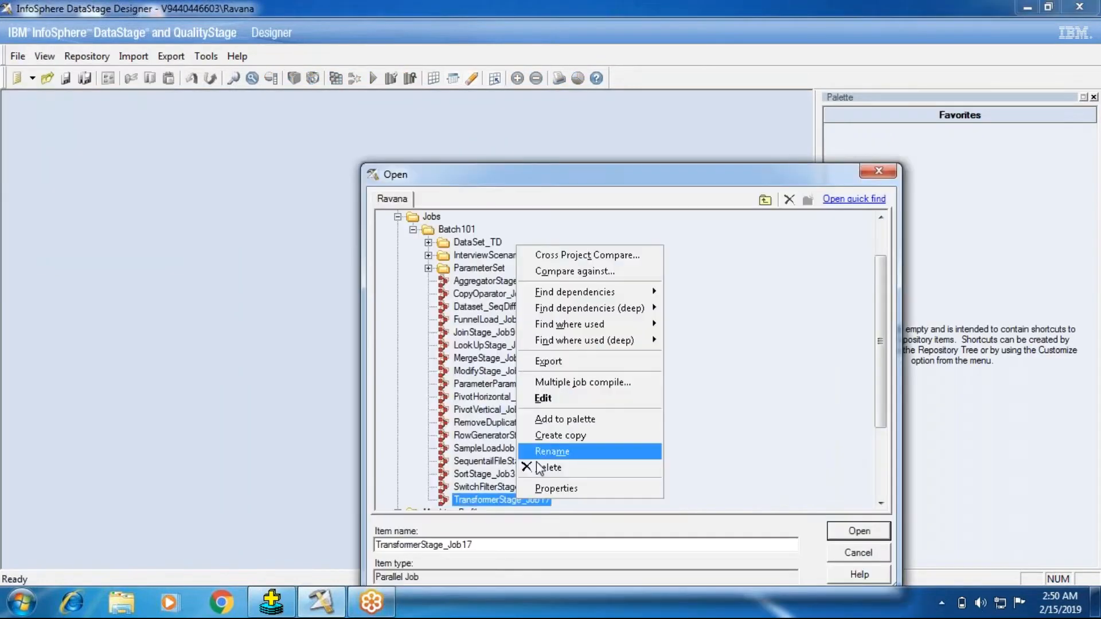
# - Create a copy of TransformerStage_Job17 in the Batch101 folder and rename it TransformerStageSystemVar_Job18
pyautogui.press('Escape')
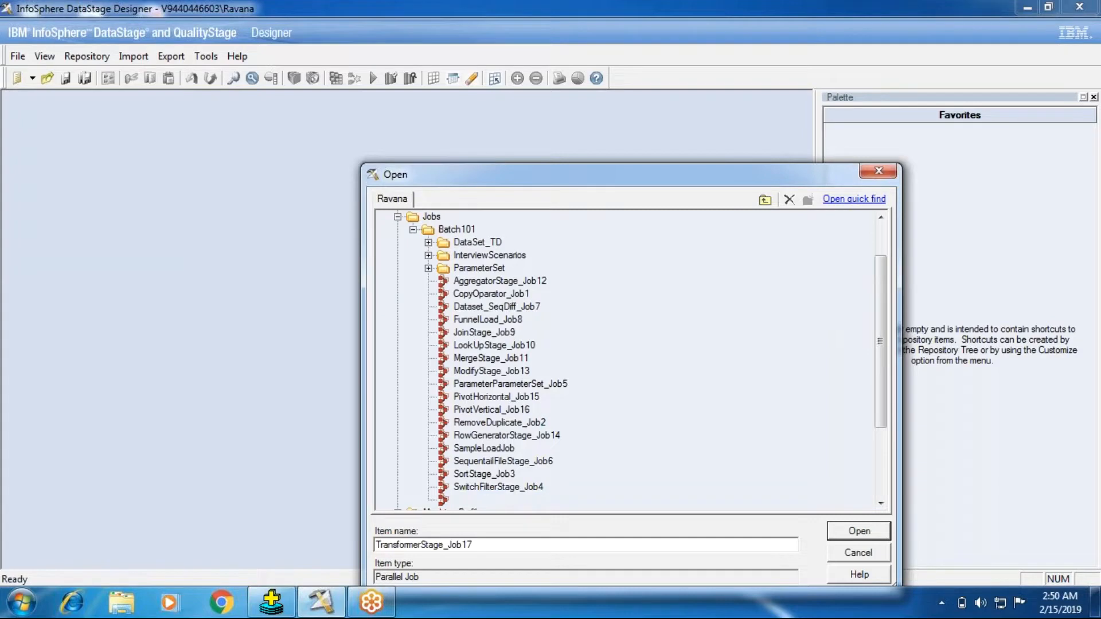
pyautogui.click(481, 294)
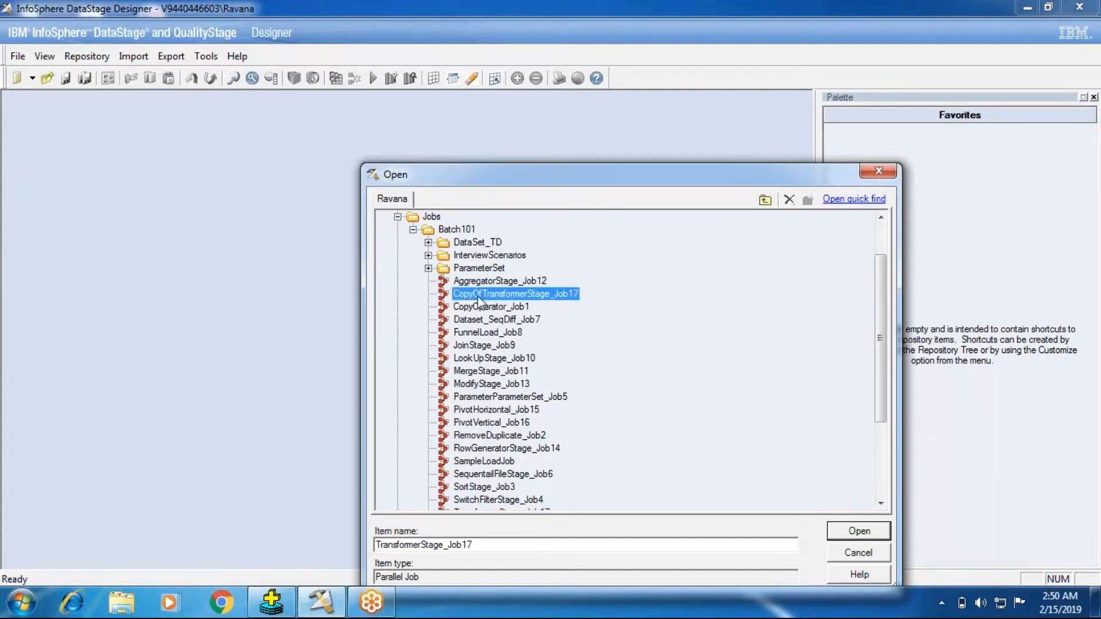
pyautogui.click(576, 298)
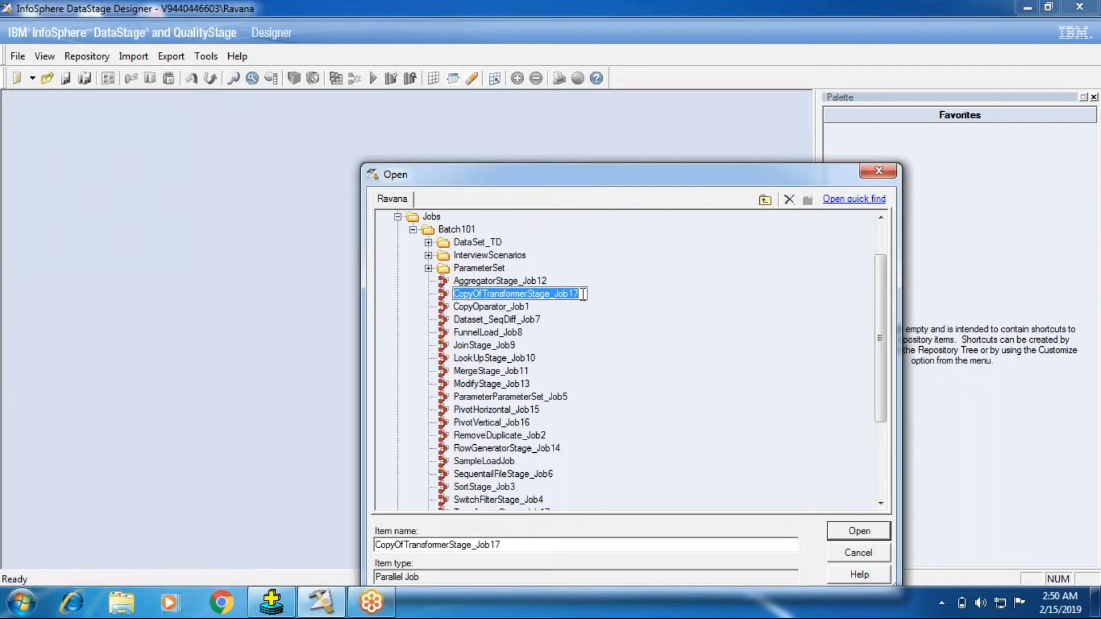
pyautogui.click(488, 294)
pyautogui.moveTo(482, 293); pyautogui.dragTo(579, 293)
pyautogui.hotkey('ctrl', 'a')
pyautogui.hotkey('ctrl', 'v')
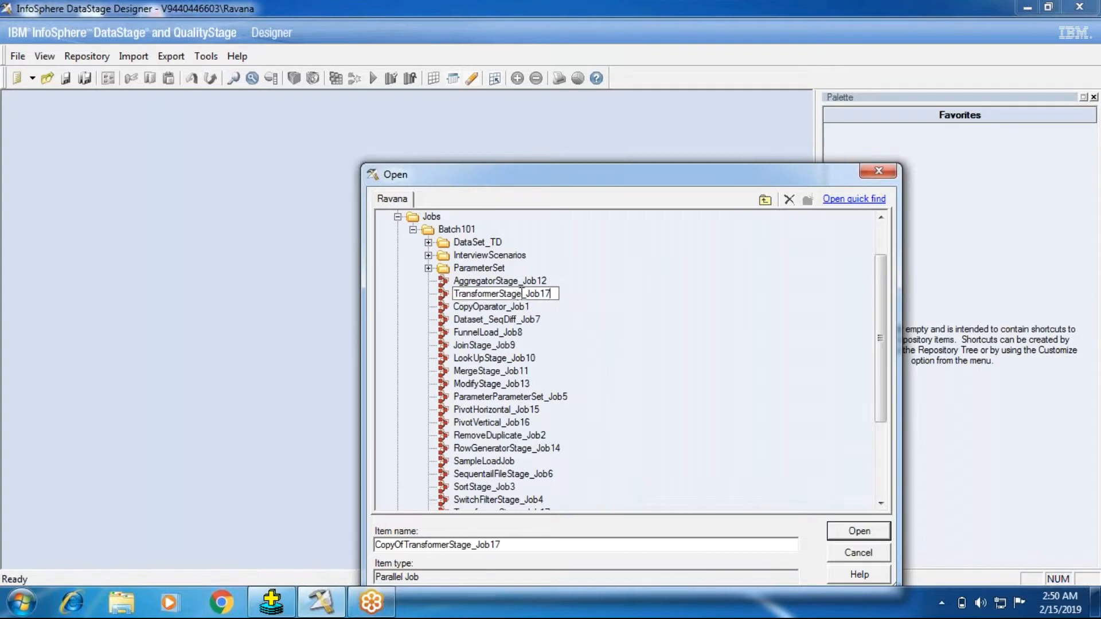
pyautogui.write('SystemVar')
pyautogui.press('Right')
pyautogui.press('Right')
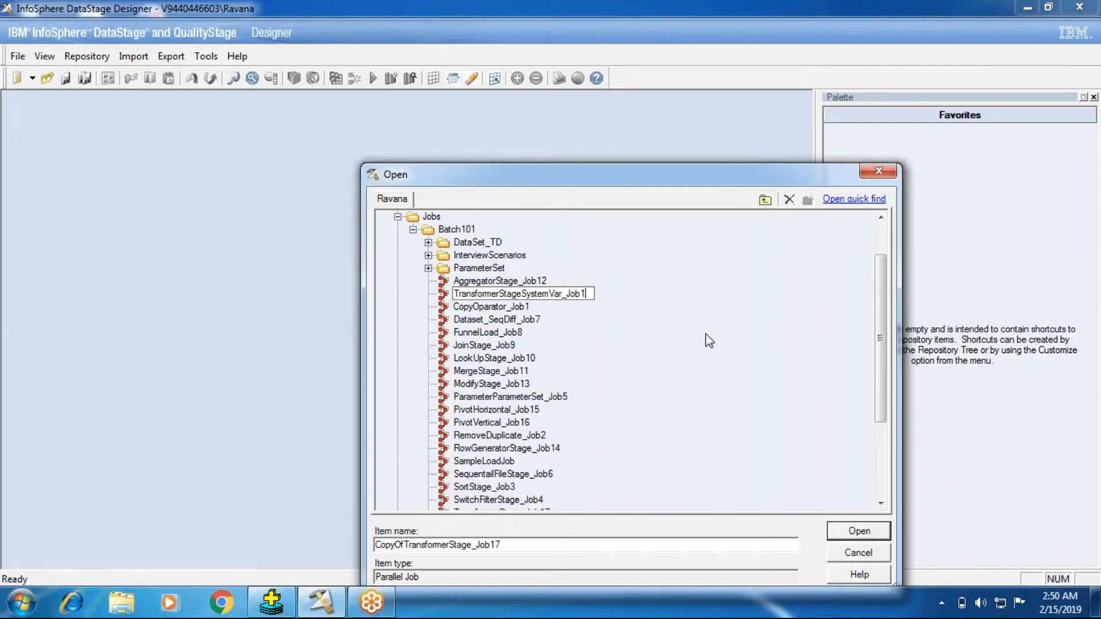
pyautogui.press('Escape')
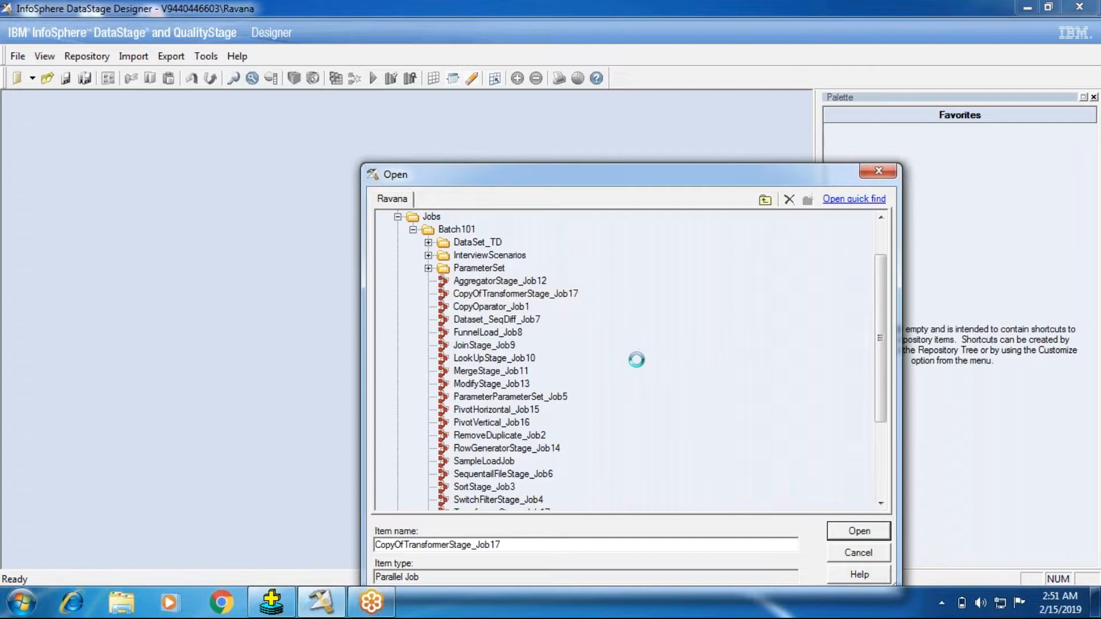
# - Open TransformerStageSystemVar_Job18 and, in Transformer_1, delete the DSLink4 output columns DSHostName through DSProjectName
pyautogui.click(834, 533)
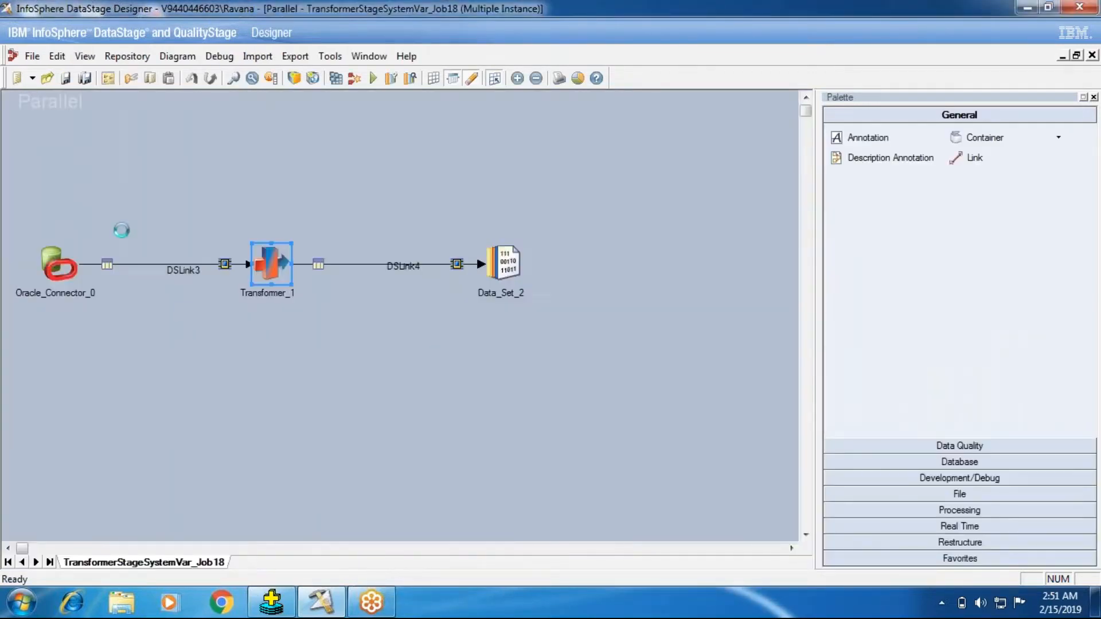
pyautogui.doubleClick(271, 264)
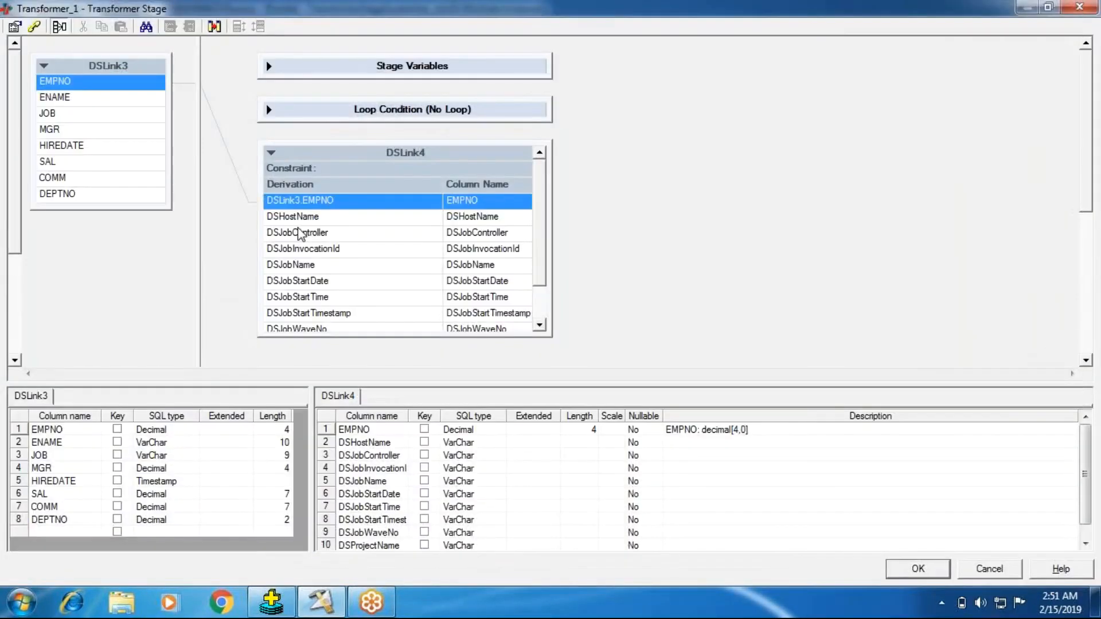
pyautogui.click(298, 221)
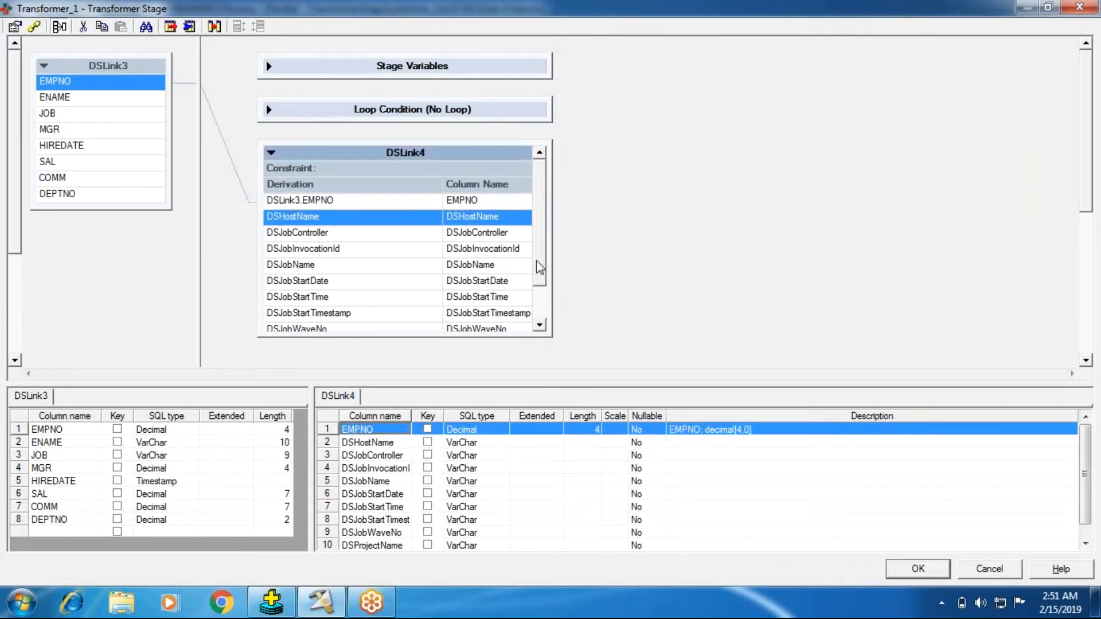
pyautogui.moveTo(535, 260); pyautogui.dragTo(530, 305)
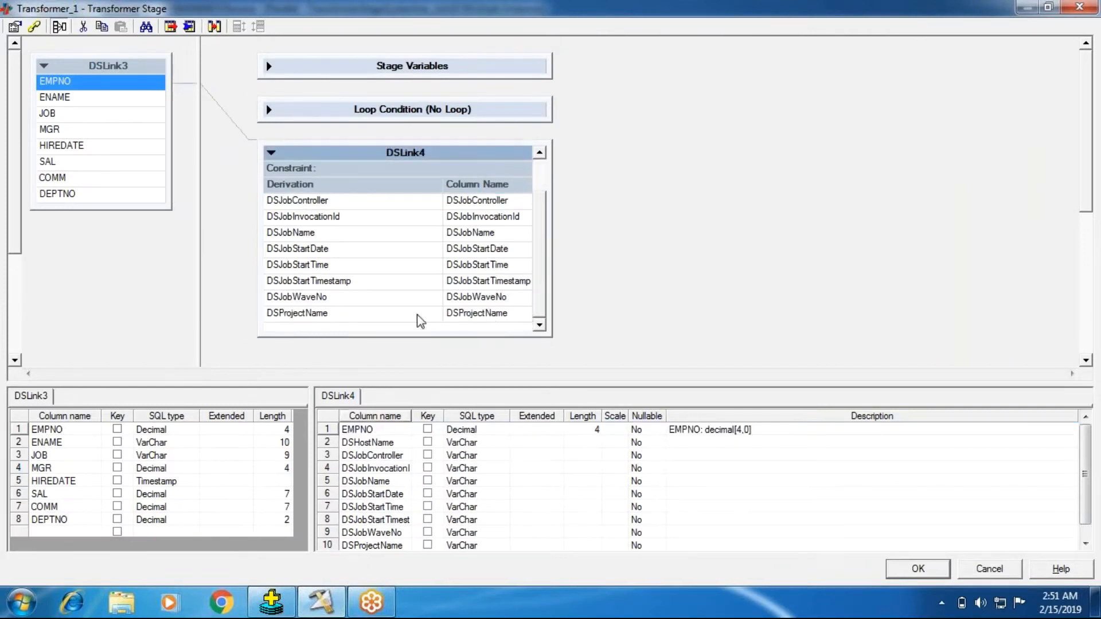
pyautogui.hotkey('ctrl', 'a')
pyautogui.press('Delete')
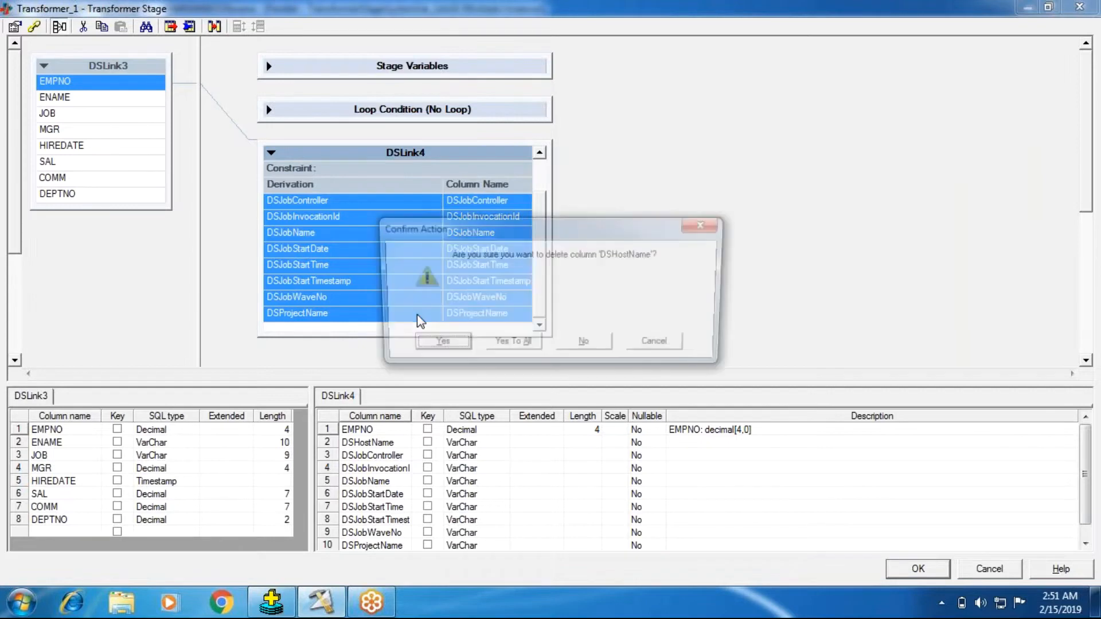
pyautogui.click(492, 347)
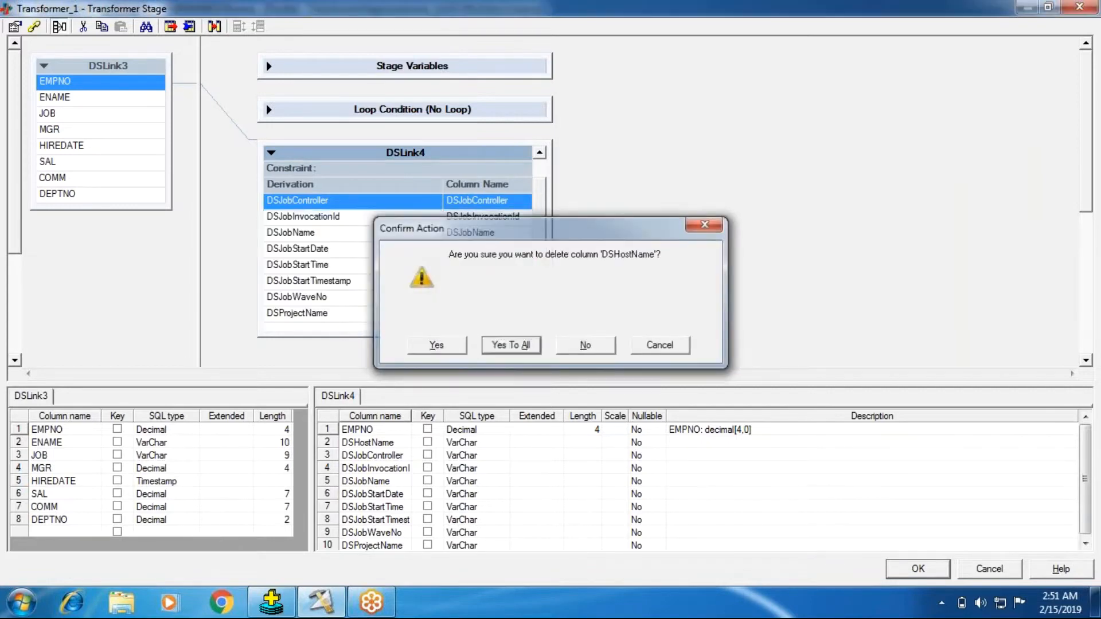
pyautogui.rightClick(352, 253)
pyautogui.click(414, 401)
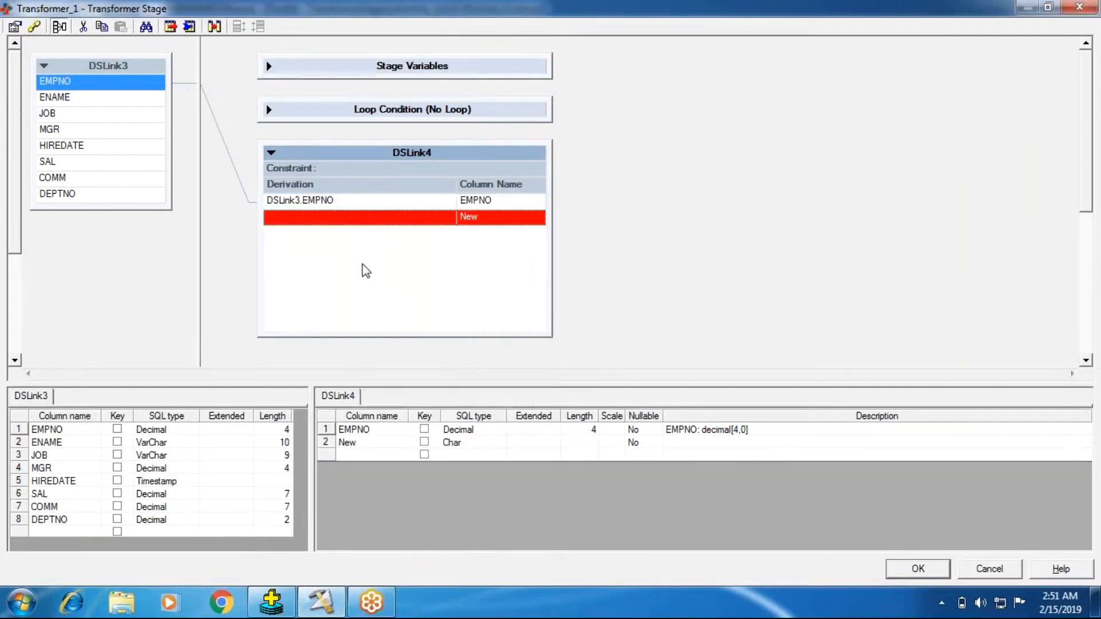
pyautogui.doubleClick(363, 223)
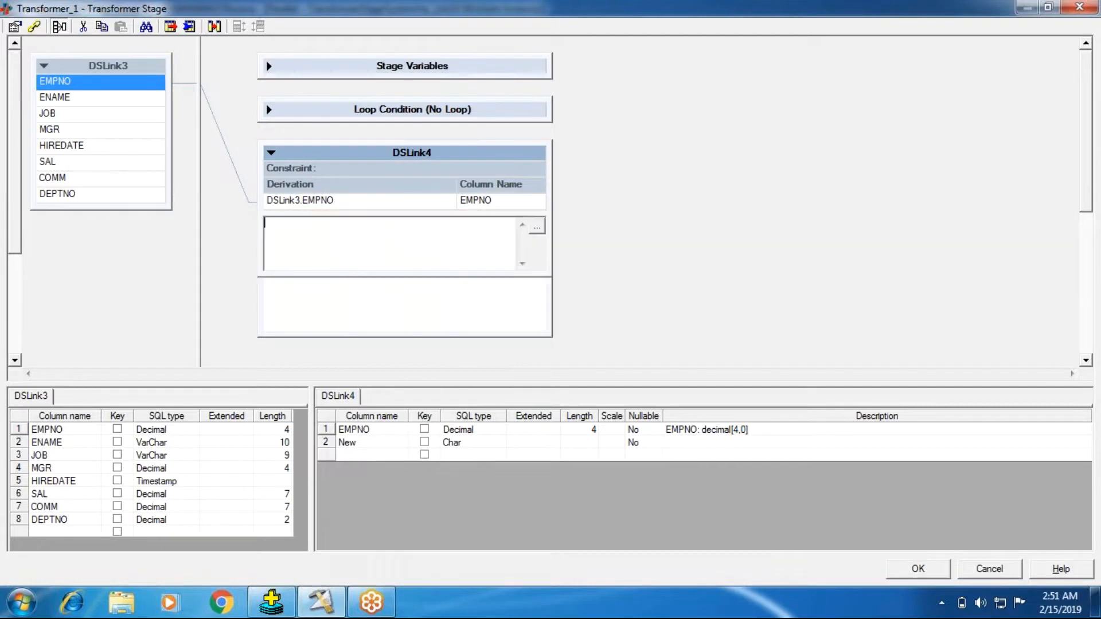
pyautogui.rightClick(337, 255)
pyautogui.click(334, 347)
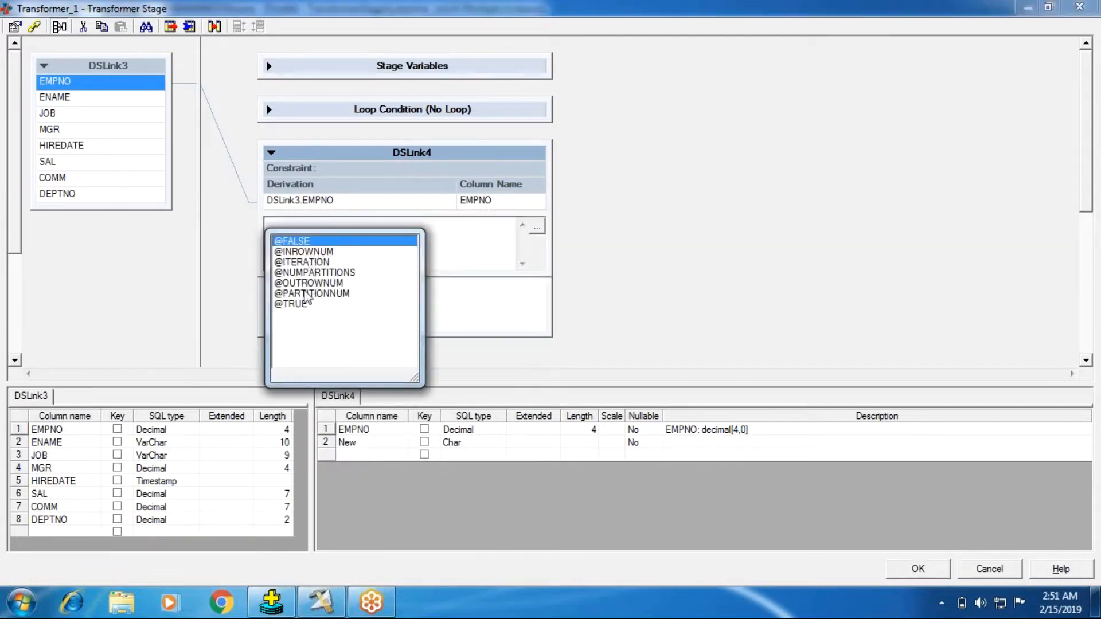
pyautogui.click(304, 242)
pyautogui.moveTo(314, 224); pyautogui.dragTo(274, 221)
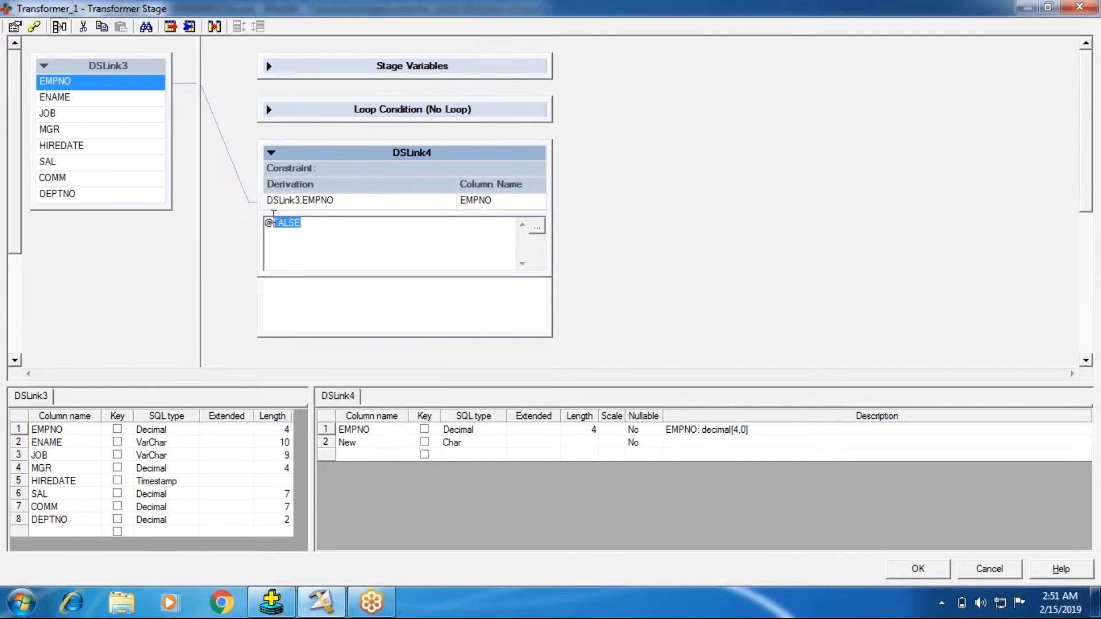
pyautogui.click(769, 209)
pyautogui.click(355, 442)
pyautogui.write('FALSE')
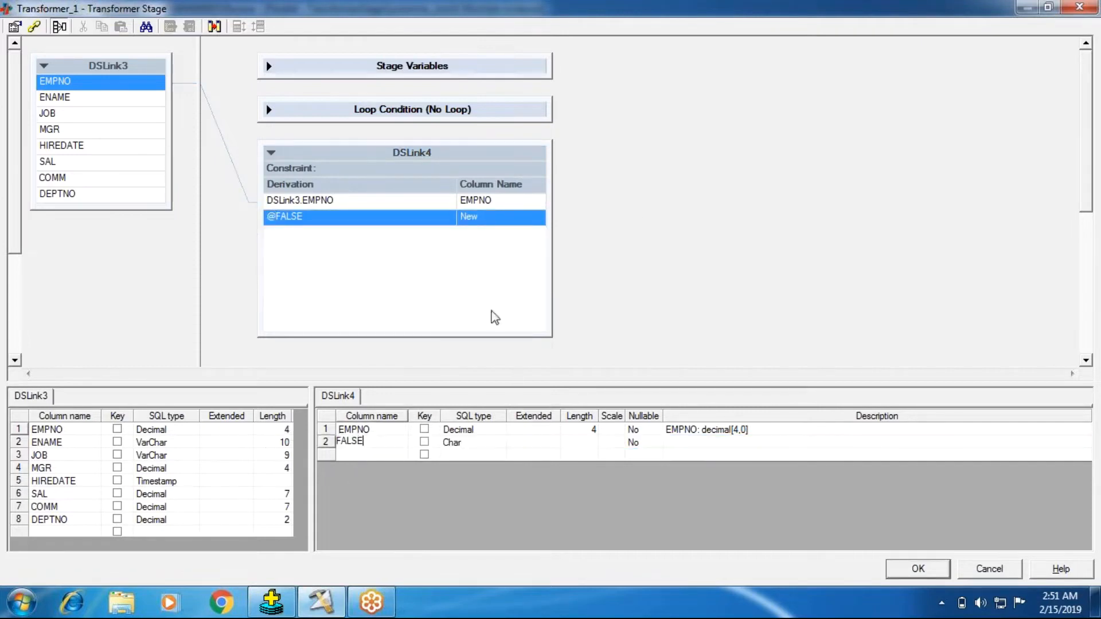
pyautogui.rightClick(415, 261)
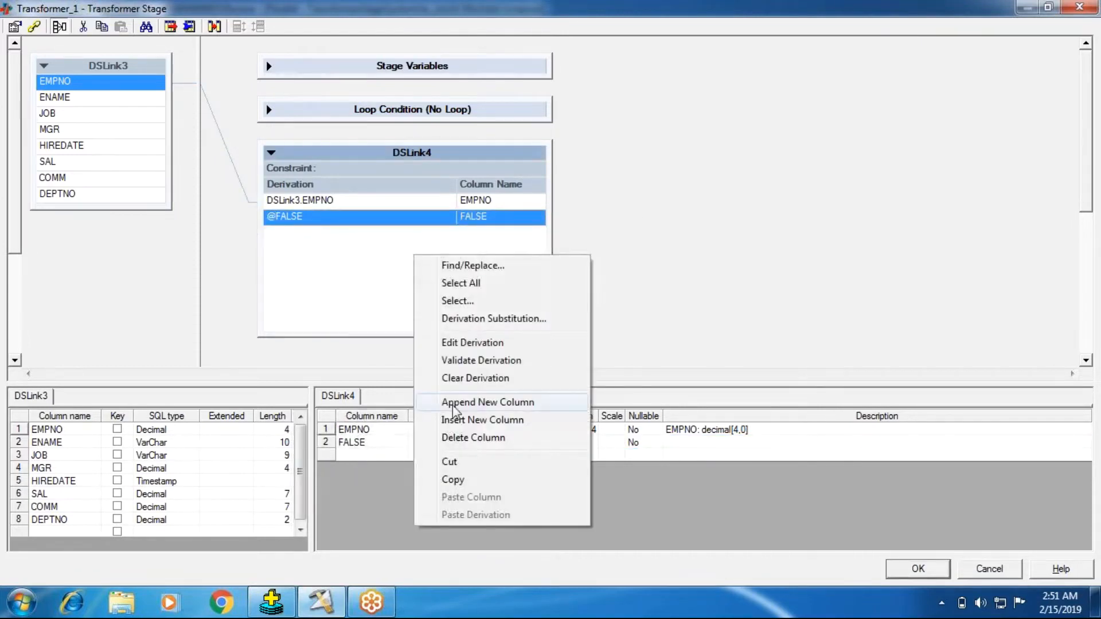
pyautogui.click(487, 402)
pyautogui.doubleClick(374, 235)
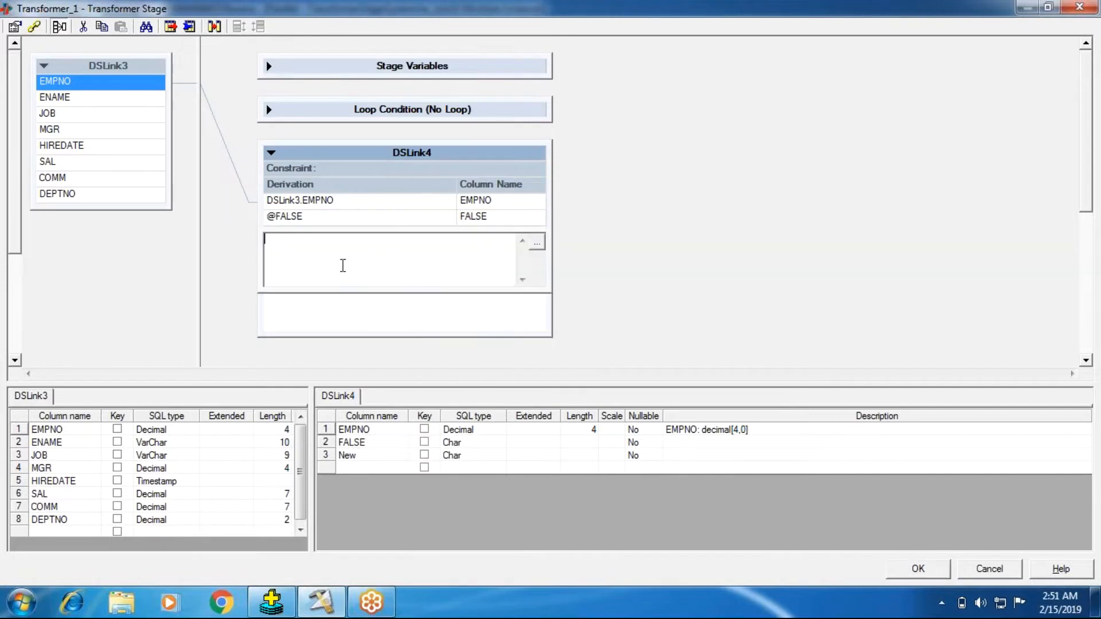
pyautogui.rightClick(265, 245)
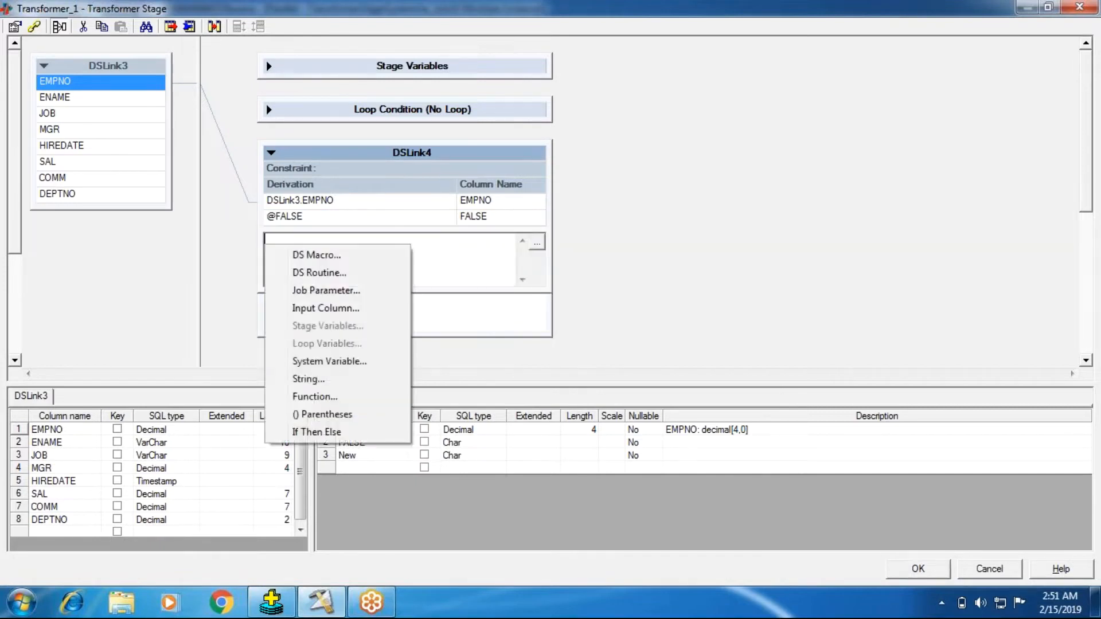
pyautogui.click(332, 361)
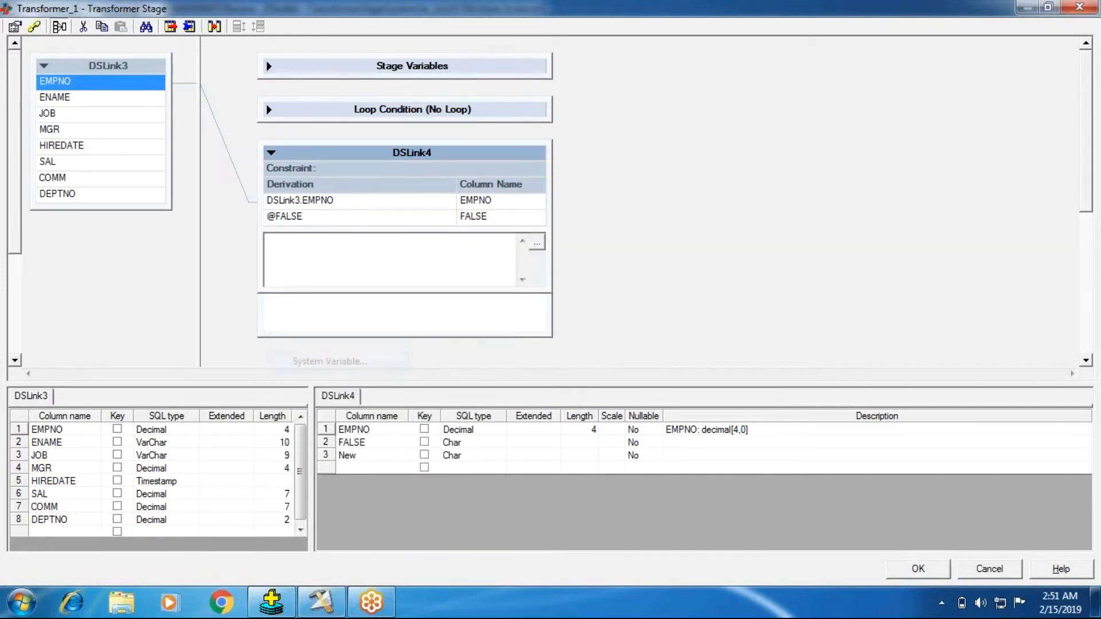
pyautogui.doubleClick(304, 268)
pyautogui.moveTo(273, 238); pyautogui.dragTo(342, 239)
pyautogui.hotkey('ctrl', 'c')
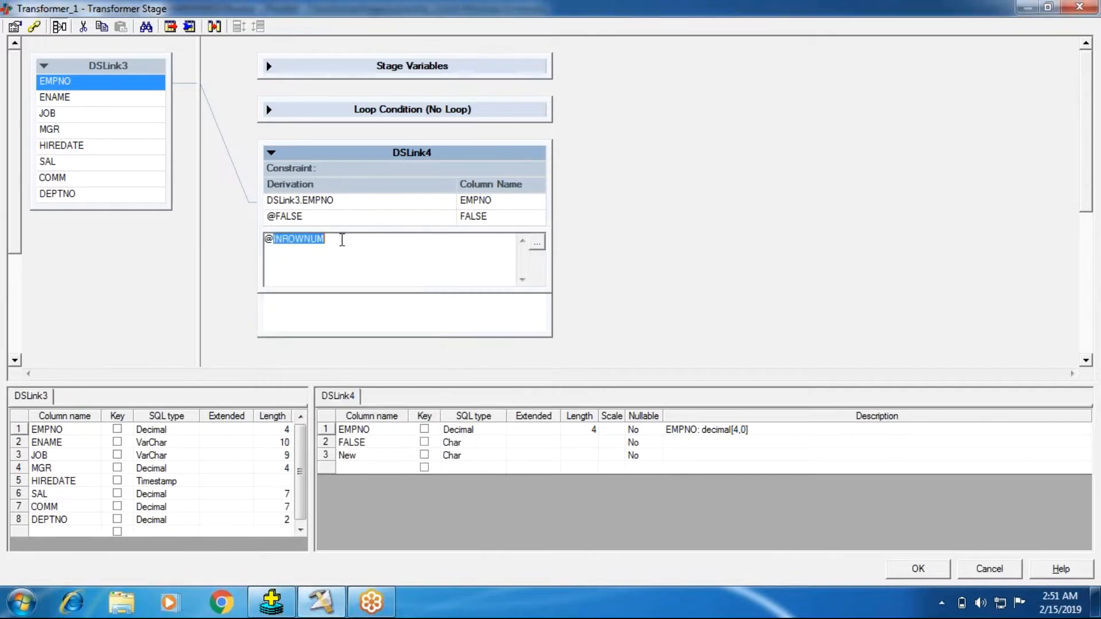
pyautogui.click(572, 278)
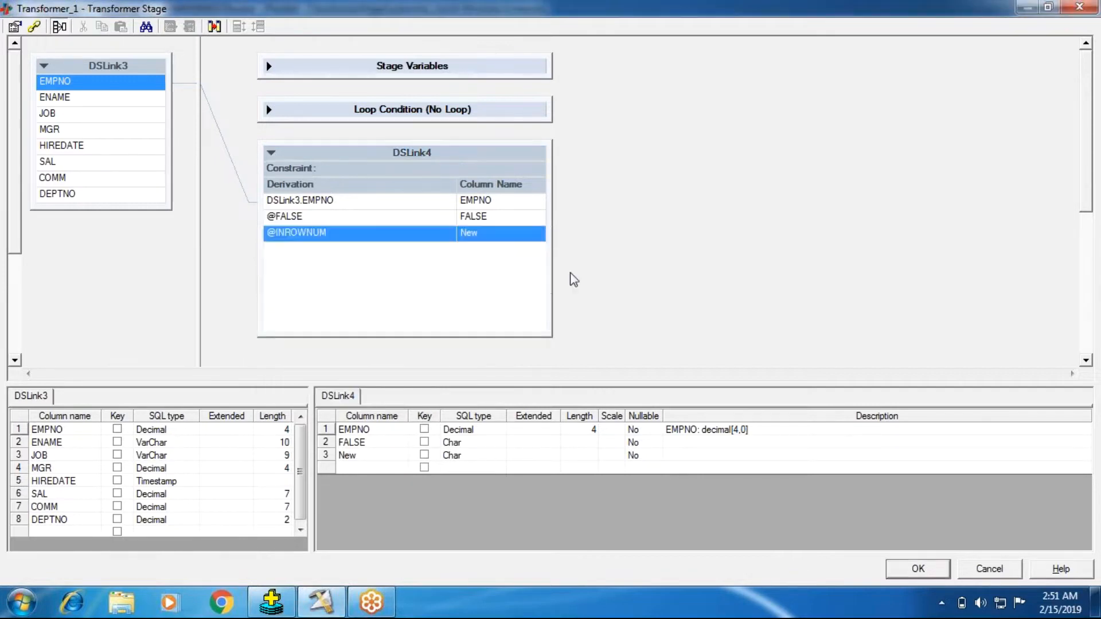
pyautogui.doubleClick(356, 454)
pyautogui.hotkey('ctrl', 'v')
pyautogui.click(504, 346)
pyautogui.click(380, 270)
pyautogui.rightClick(381, 271)
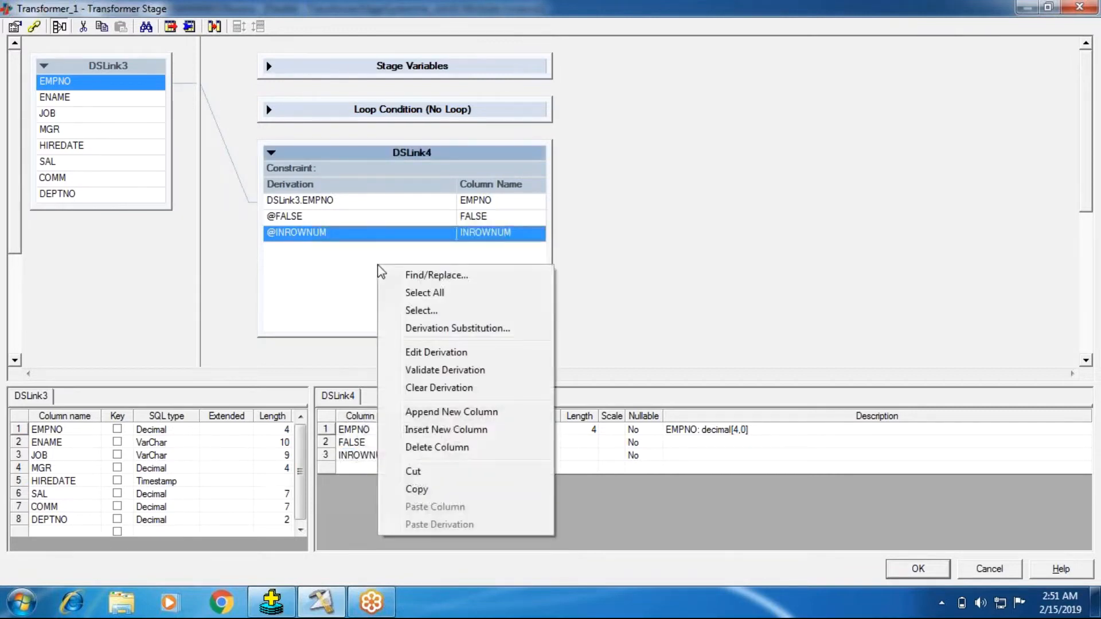
pyautogui.click(434, 411)
pyautogui.doubleClick(321, 248)
pyautogui.rightClick(265, 260)
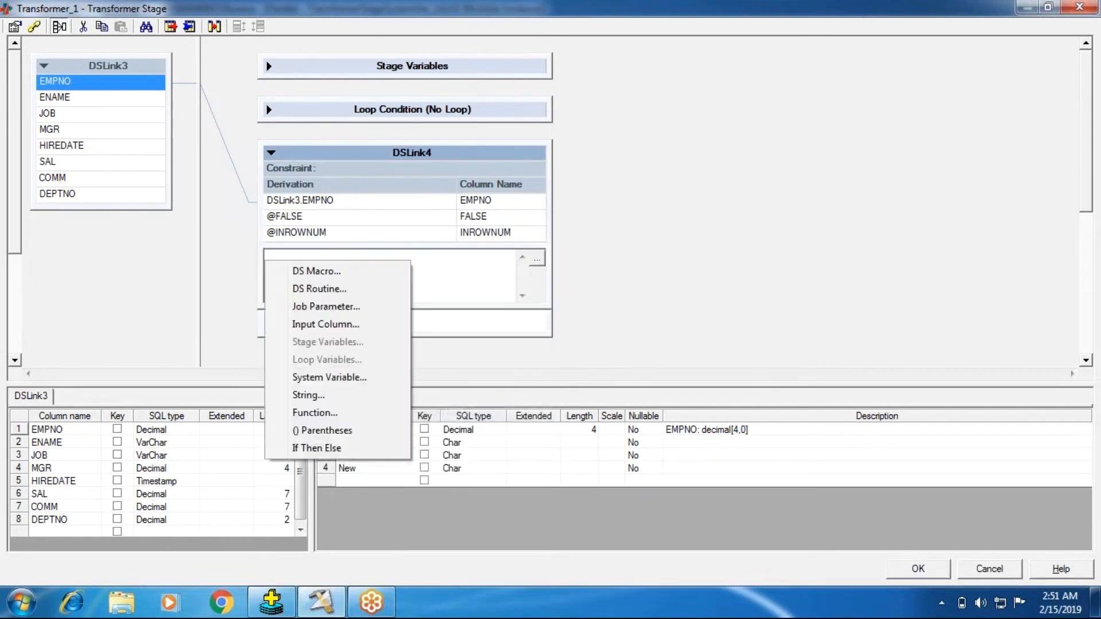
pyautogui.click(327, 380)
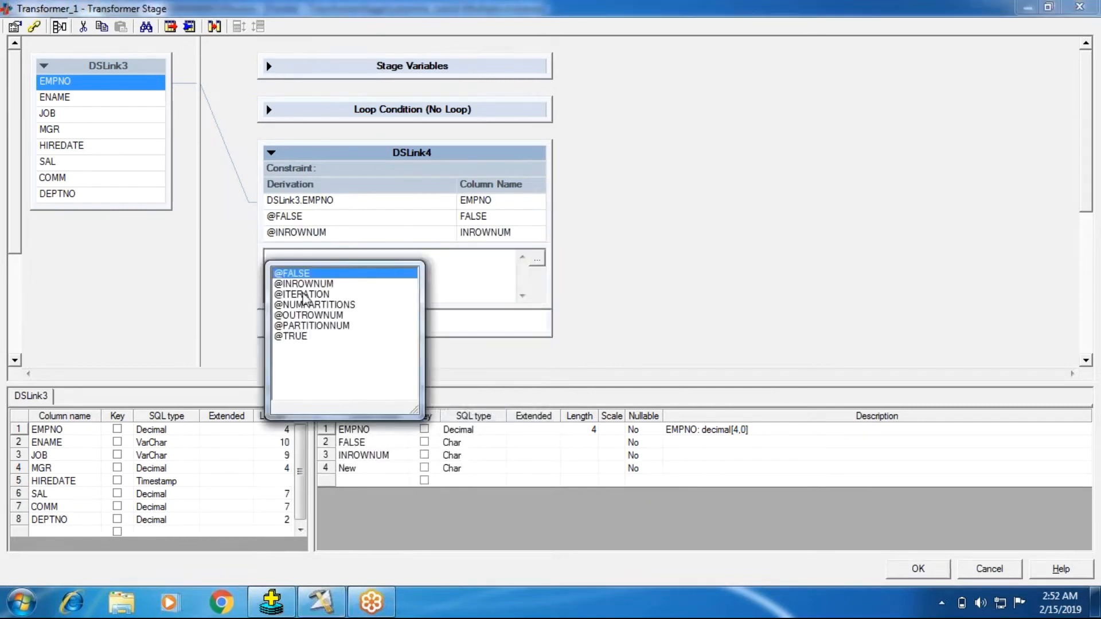
pyautogui.click(340, 295)
pyautogui.moveTo(322, 255); pyautogui.dragTo(272, 255)
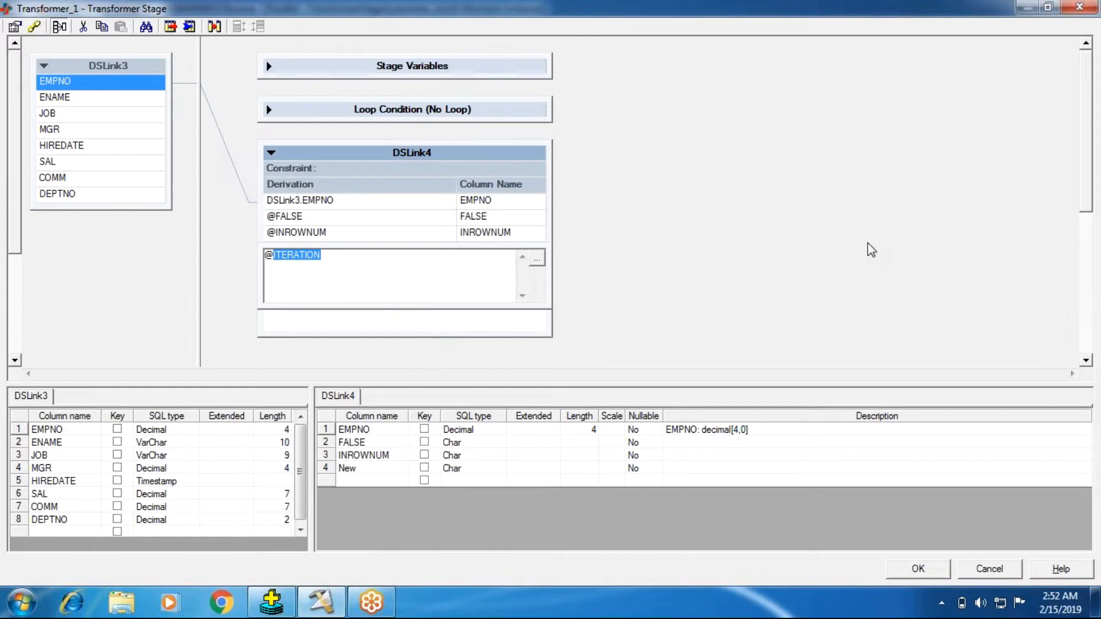
pyautogui.click(337, 310)
pyautogui.click(343, 261)
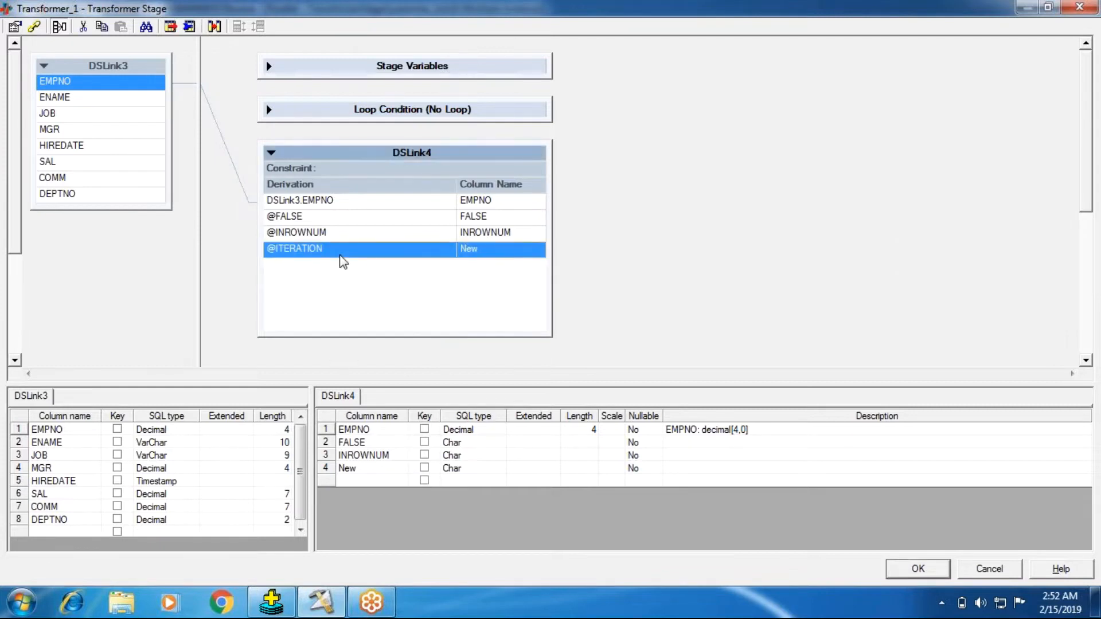
pyautogui.press('Delete')
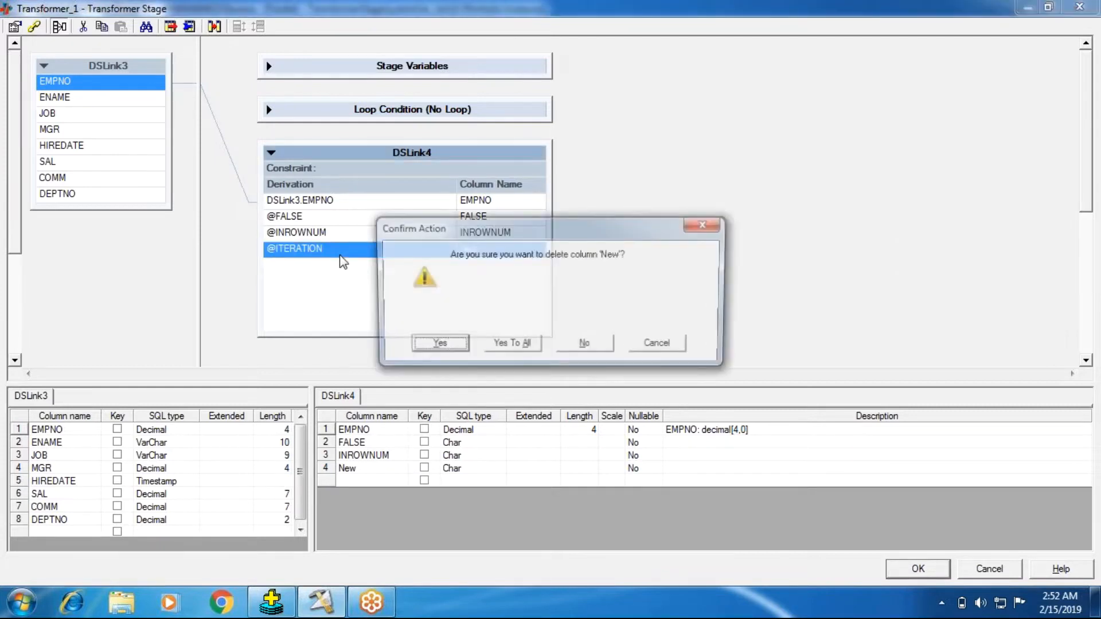
pyautogui.press('Return')
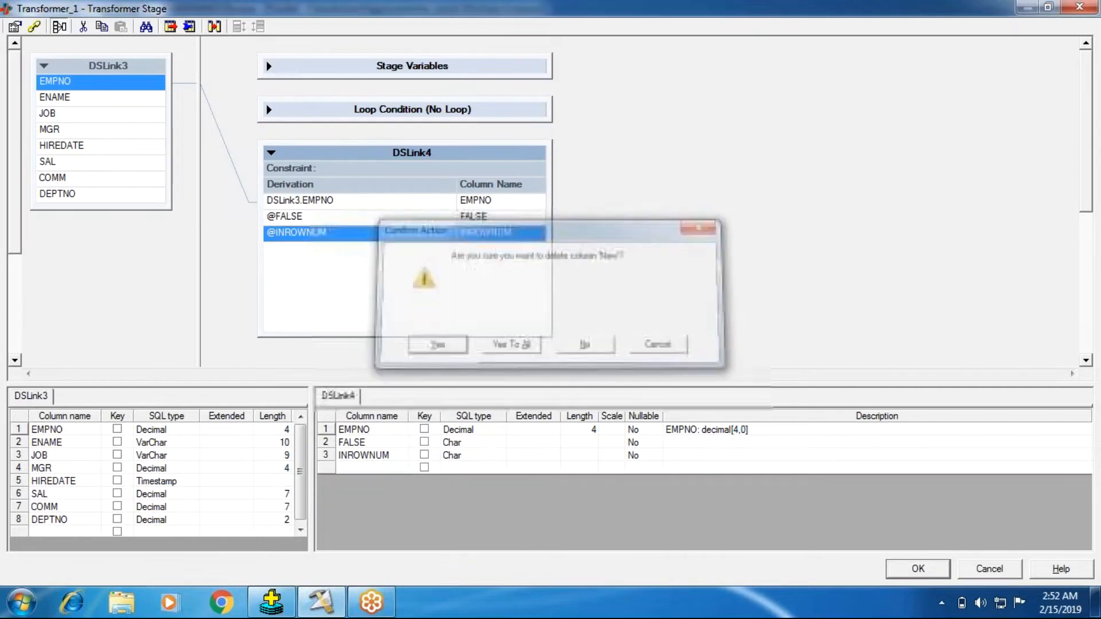
pyautogui.rightClick(377, 288)
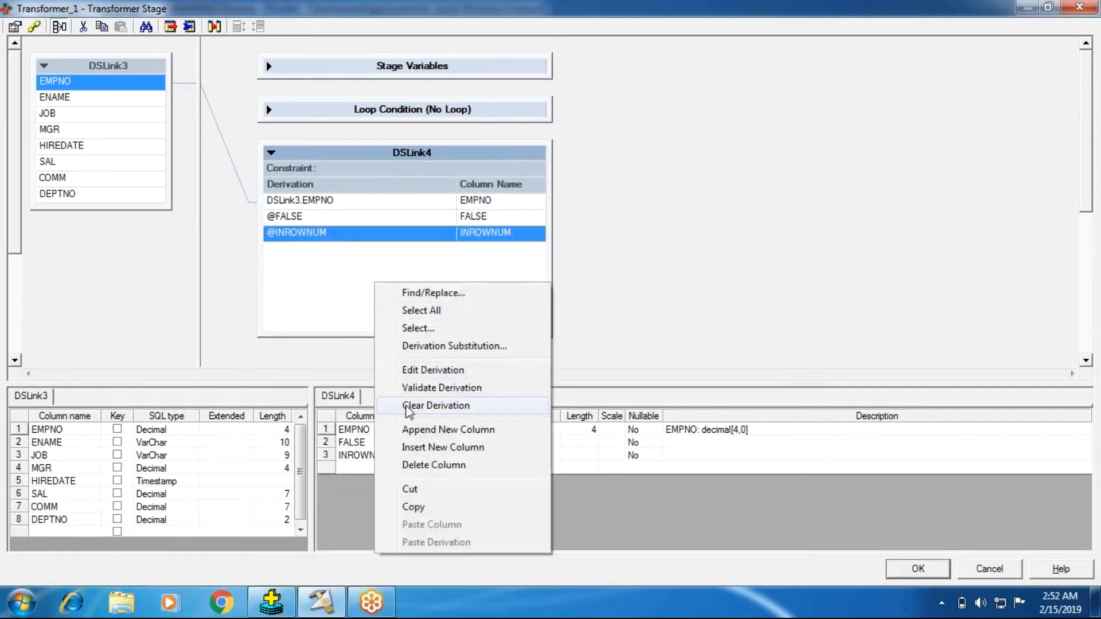
pyautogui.click(411, 431)
pyautogui.rightClick(317, 292)
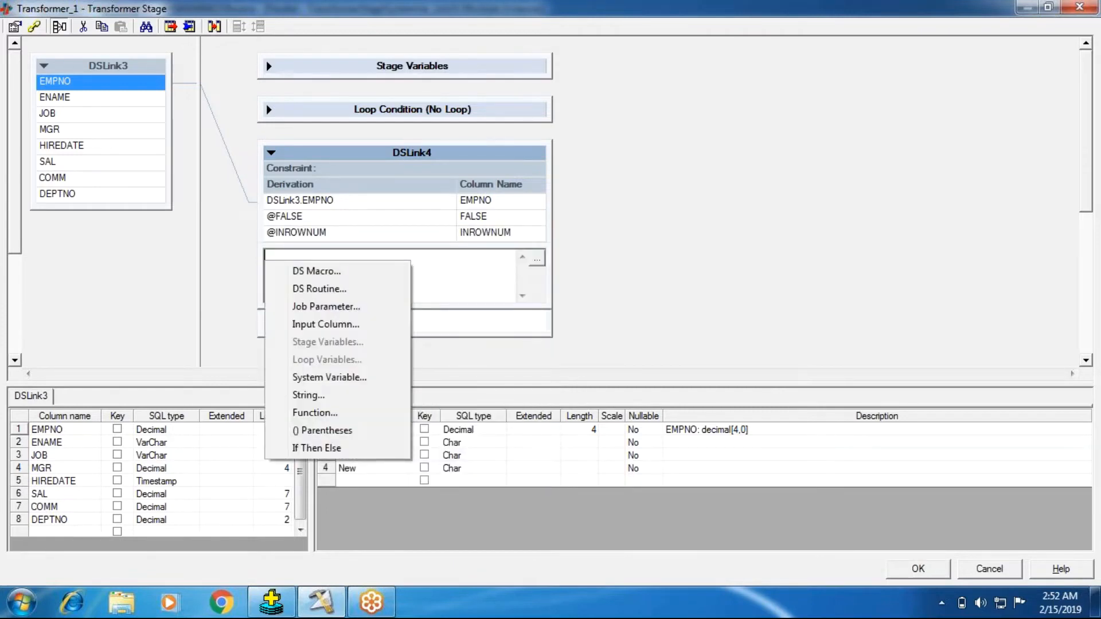
pyautogui.click(321, 377)
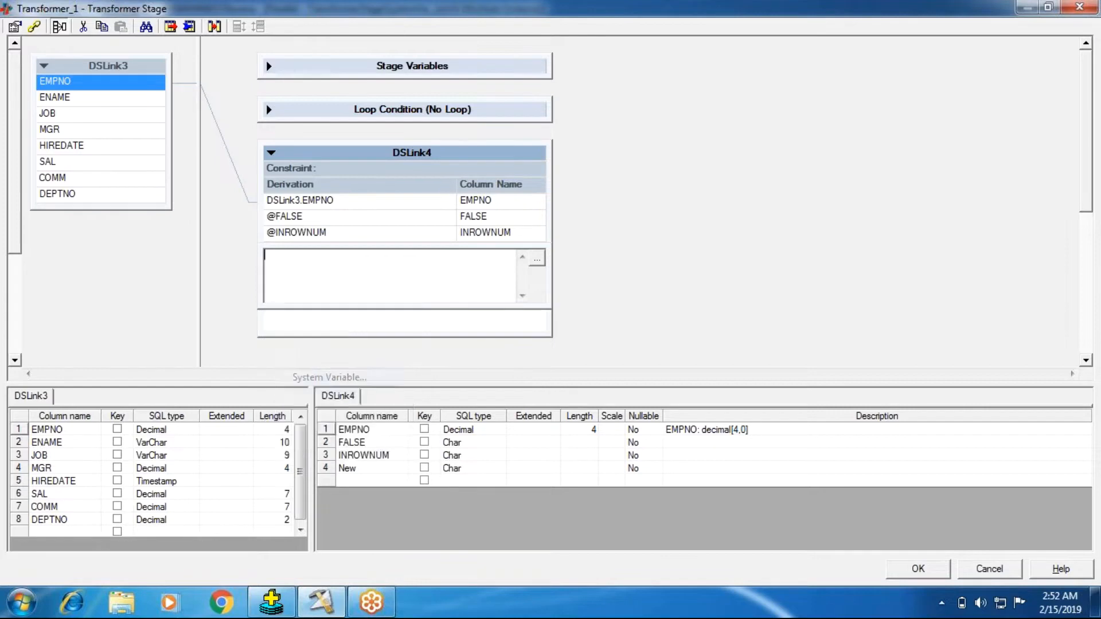
pyautogui.click(314, 304)
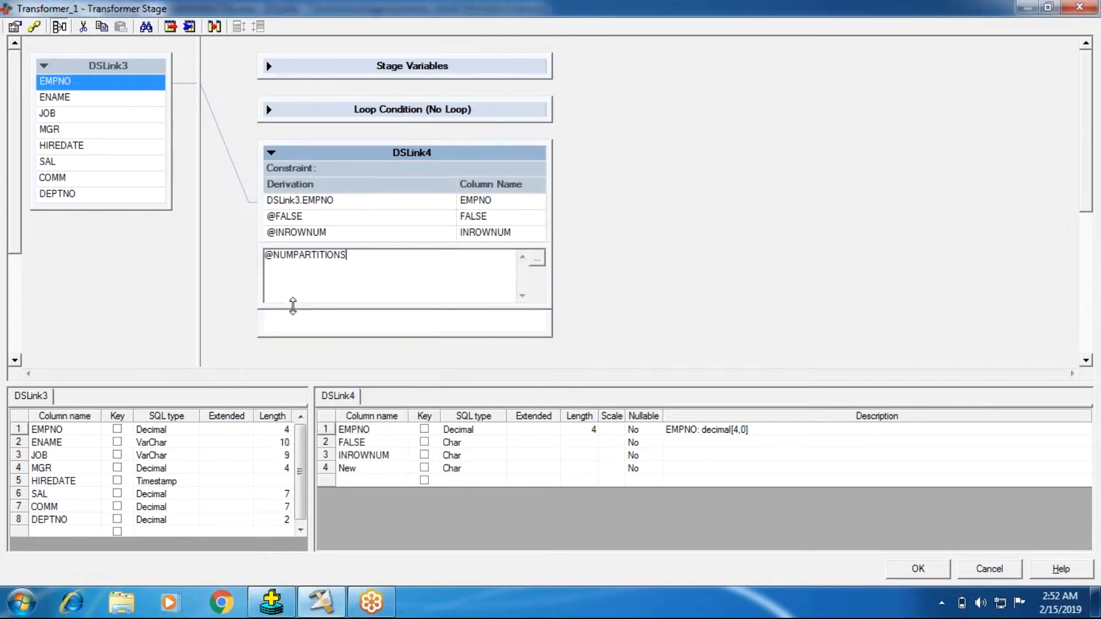
pyautogui.hotkey('shift', 'Left')
pyautogui.hotkey('shift', 'Left')
pyautogui.hotkey('shift', 'Left')
pyautogui.hotkey('shift', 'Left')
pyautogui.hotkey('shift', 'Left')
pyautogui.hotkey('shift', 'Left')
pyautogui.hotkey('shift', 'Left')
pyautogui.hotkey('shift', 'Left')
pyautogui.hotkey('shift', 'Left')
pyautogui.hotkey('shift', 'Left')
pyautogui.hotkey('shift', 'Left')
pyautogui.hotkey('shift', 'Left')
pyautogui.hotkey('shift', 'Left')
pyautogui.hotkey('ctrl', 'c')
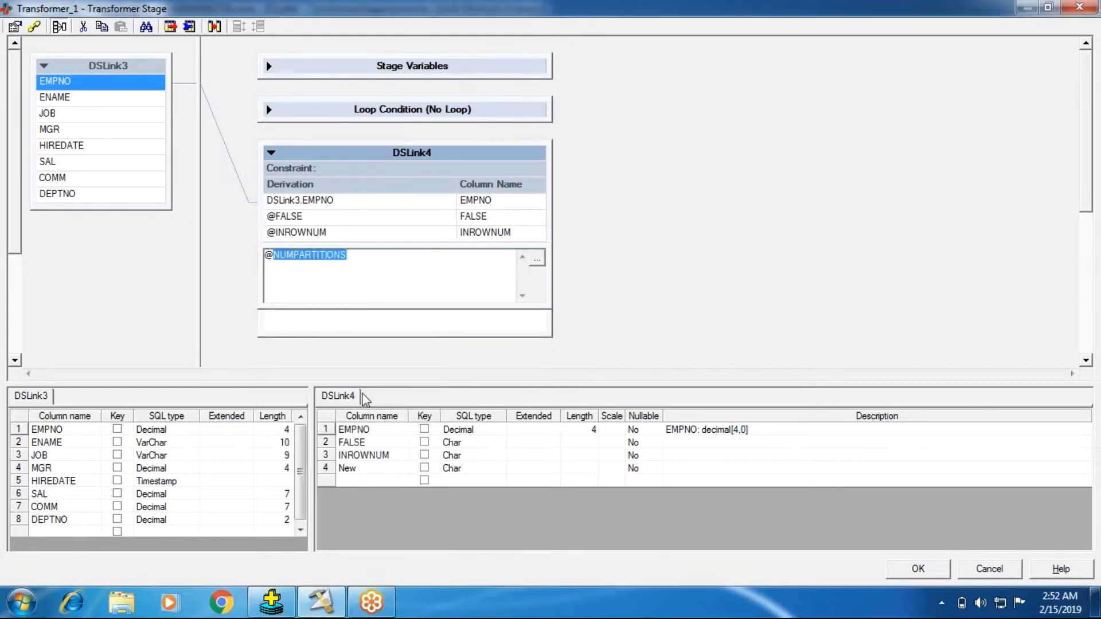
pyautogui.click(877, 285)
pyautogui.click(367, 468)
pyautogui.hotkey('ctrl', 'a')
pyautogui.hotkey('ctrl', 'v')
pyautogui.click(329, 282)
pyautogui.rightClick(329, 282)
pyautogui.click(387, 446)
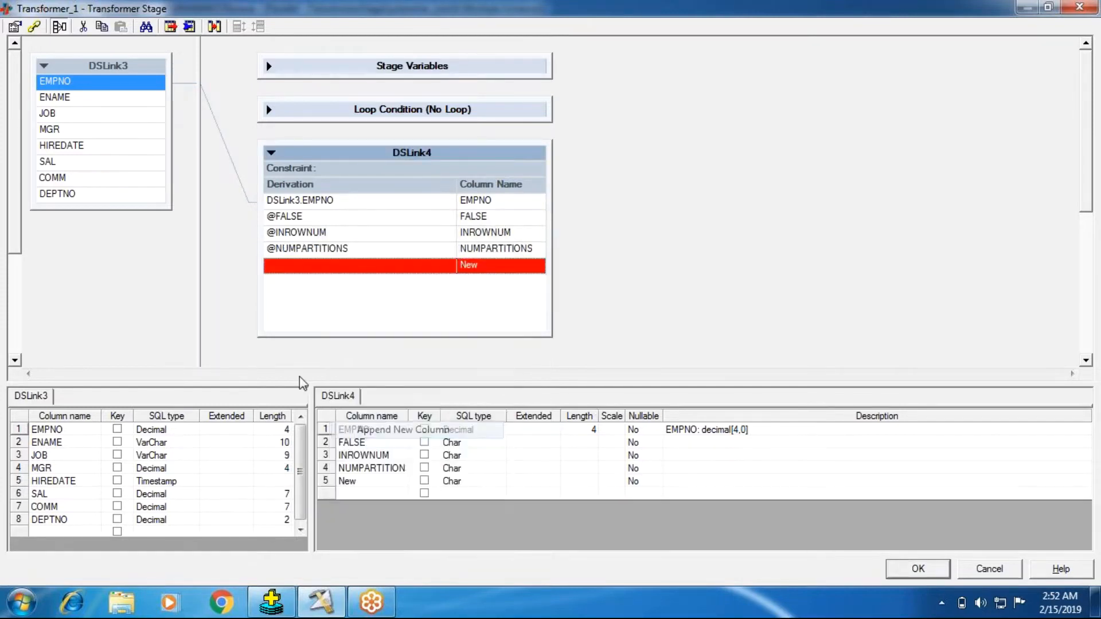
pyautogui.doubleClick(325, 272)
pyautogui.rightClick(321, 290)
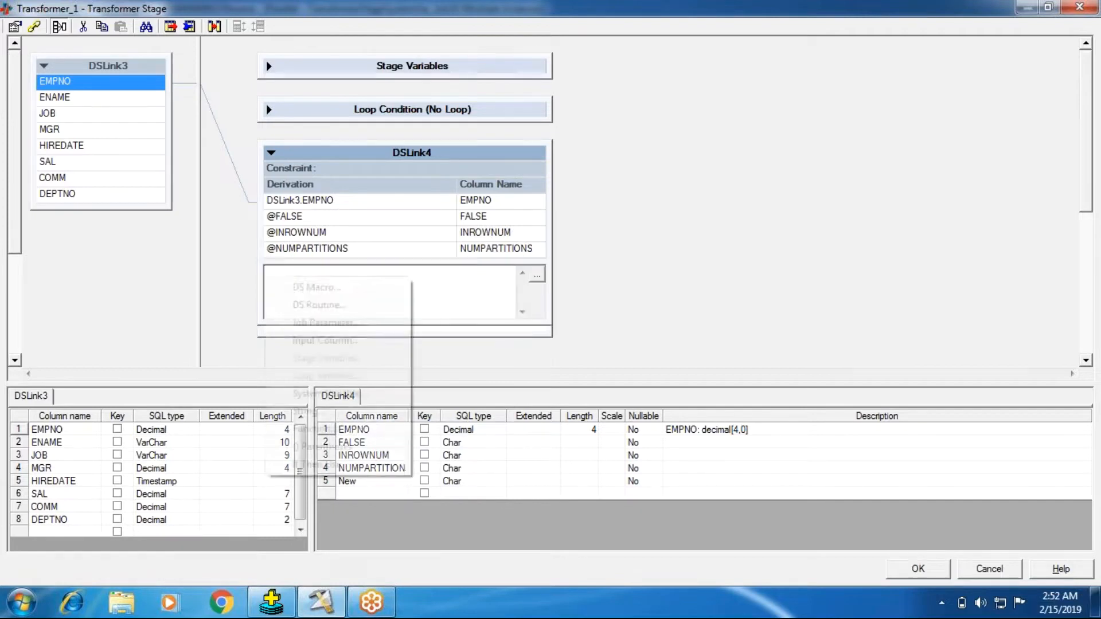
pyautogui.click(330, 394)
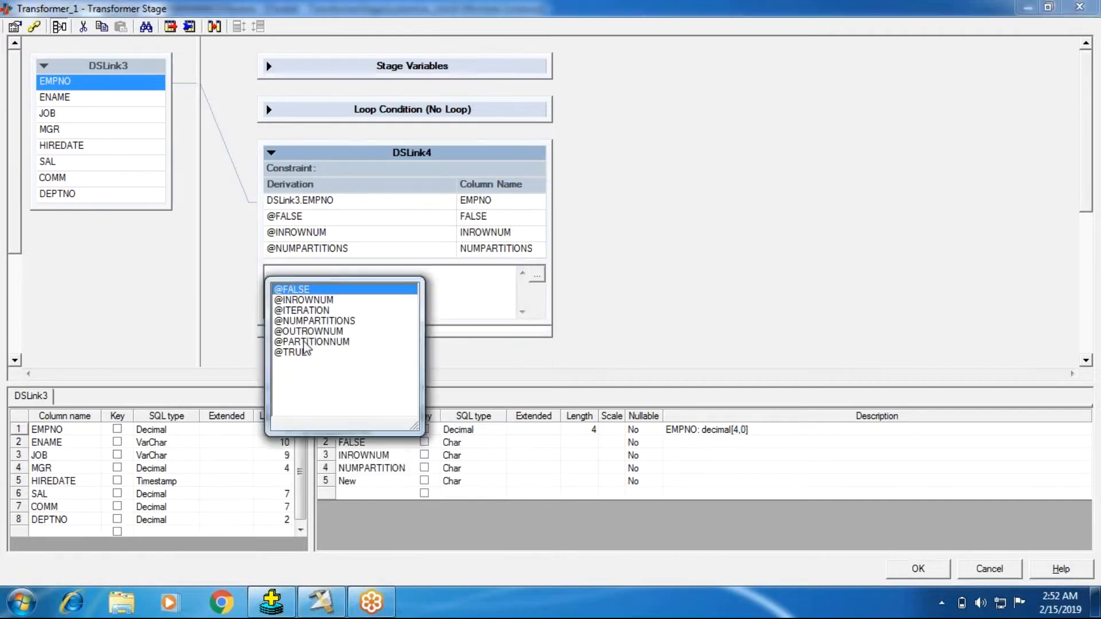
pyautogui.doubleClick(309, 332)
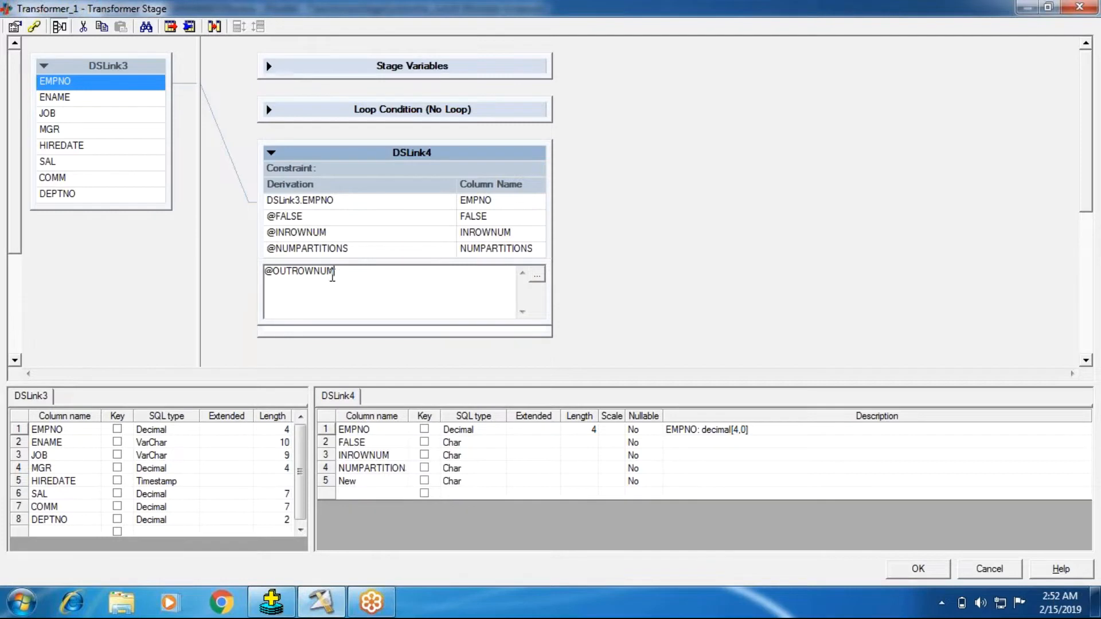
pyautogui.press('BackSpace')
pyautogui.press('BackSpace')
pyautogui.press('BackSpace')
pyautogui.press('BackSpace')
pyautogui.press('BackSpace')
pyautogui.press('BackSpace')
pyautogui.press('BackSpace')
pyautogui.press('BackSpace')
pyautogui.press('BackSpace')
pyautogui.press('BackSpace')
pyautogui.rightClick(307, 294)
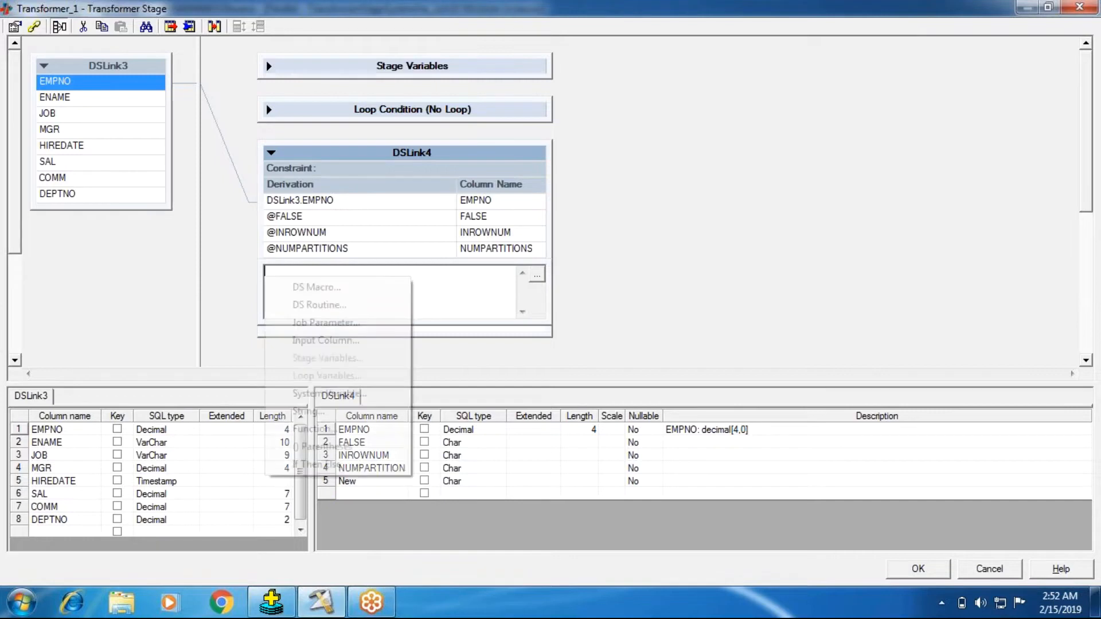
pyautogui.click(312, 396)
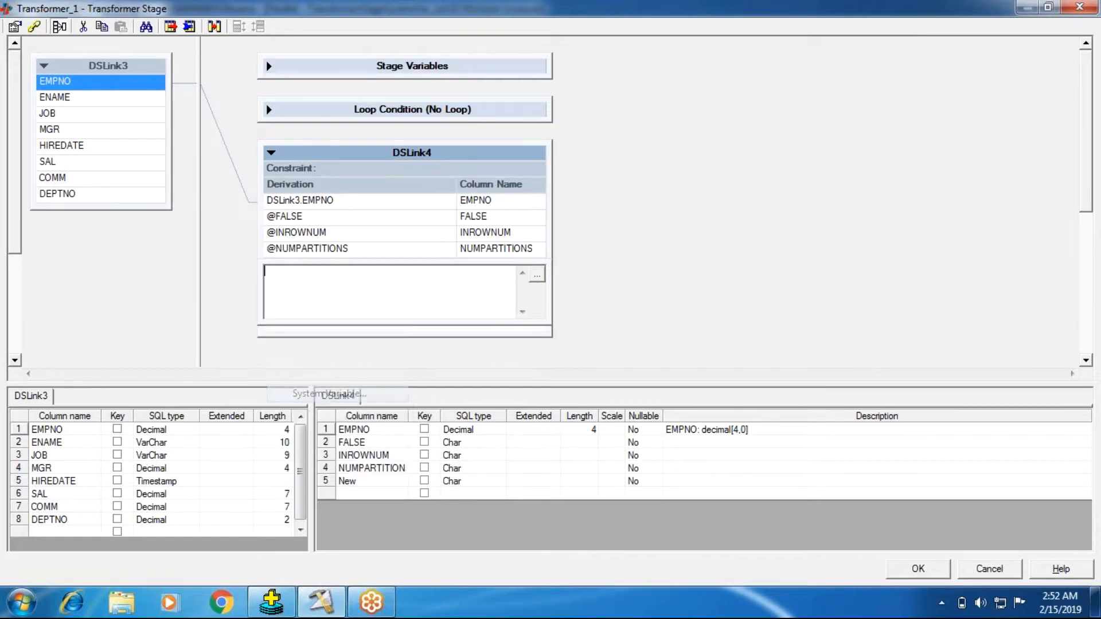
pyautogui.click(298, 335)
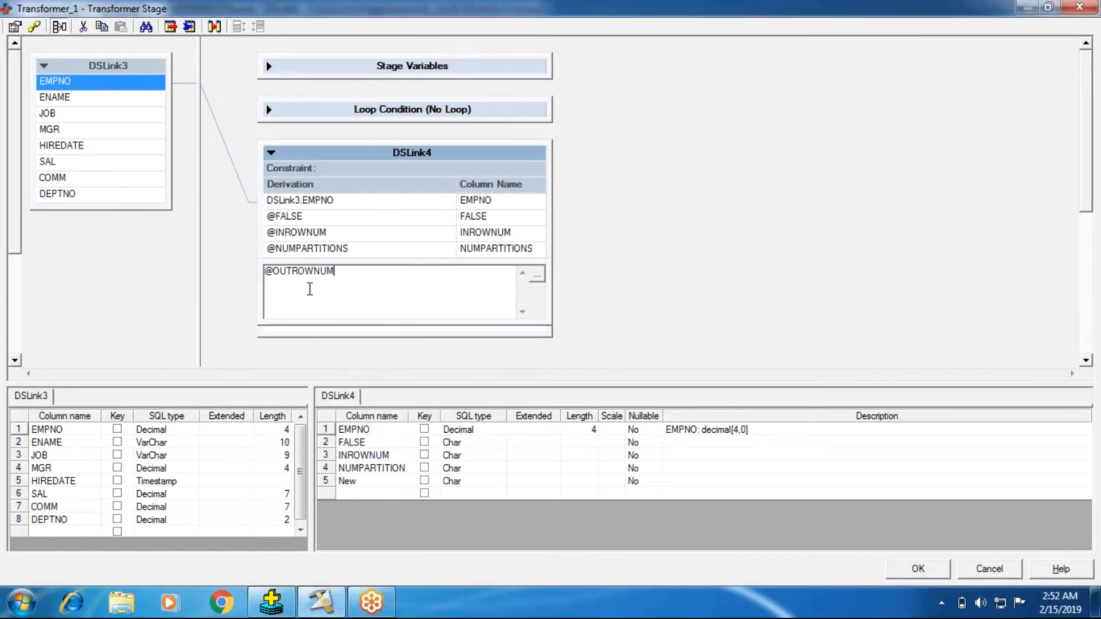
# - Name the new DSLink4 output column OUTROWNUM, copying the name from its derivation
pyautogui.moveTo(336, 271); pyautogui.dragTo(274, 269)
pyautogui.hotkey('ctrl', 'c')
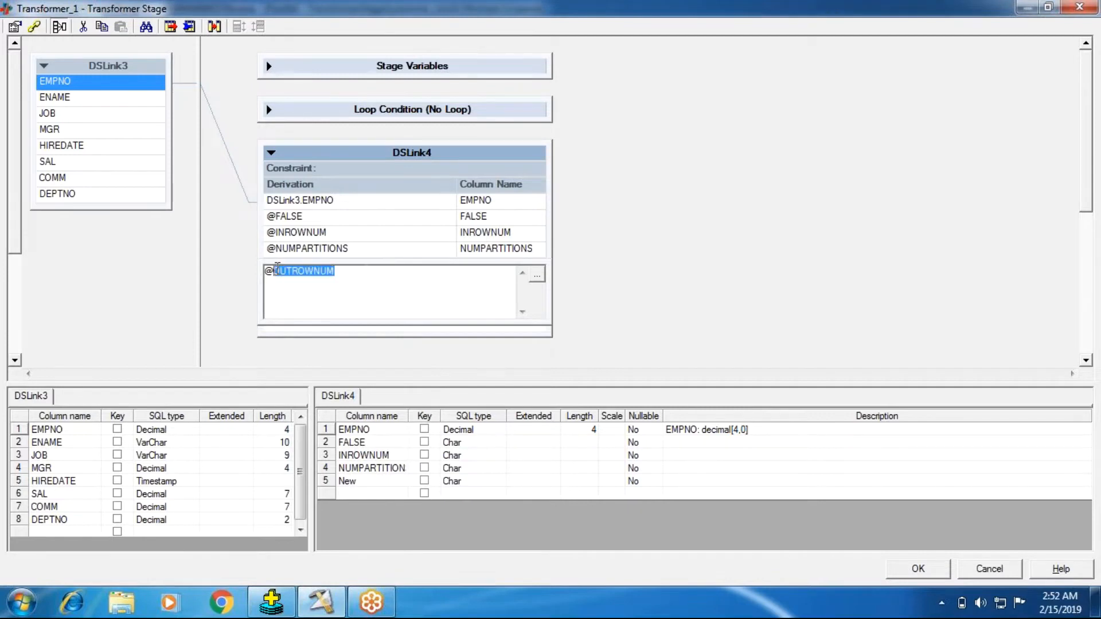
pyautogui.click(367, 482)
pyautogui.hotkey('ctrl', 'v')
pyautogui.press('Return')
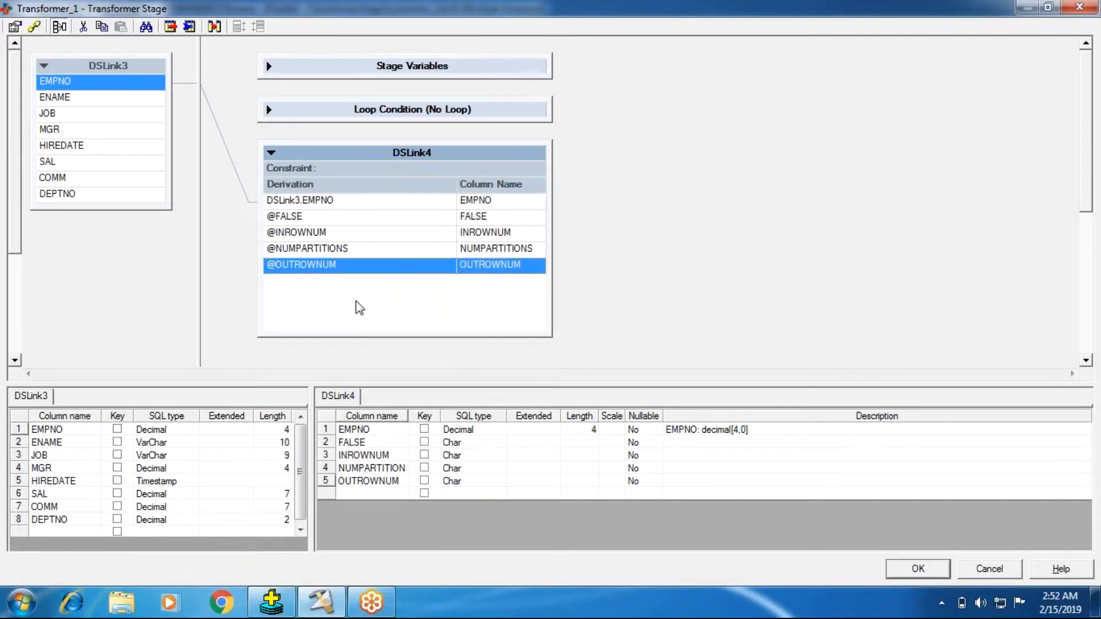
pyautogui.rightClick(360, 308)
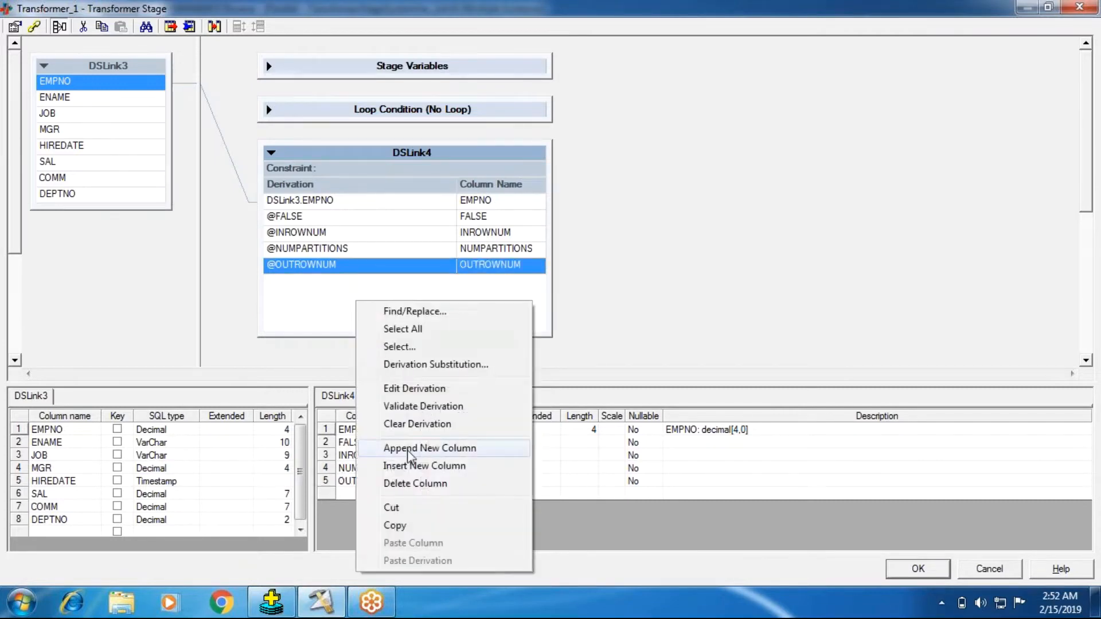
pyautogui.click(407, 448)
pyautogui.rightClick(265, 290)
pyautogui.click(339, 409)
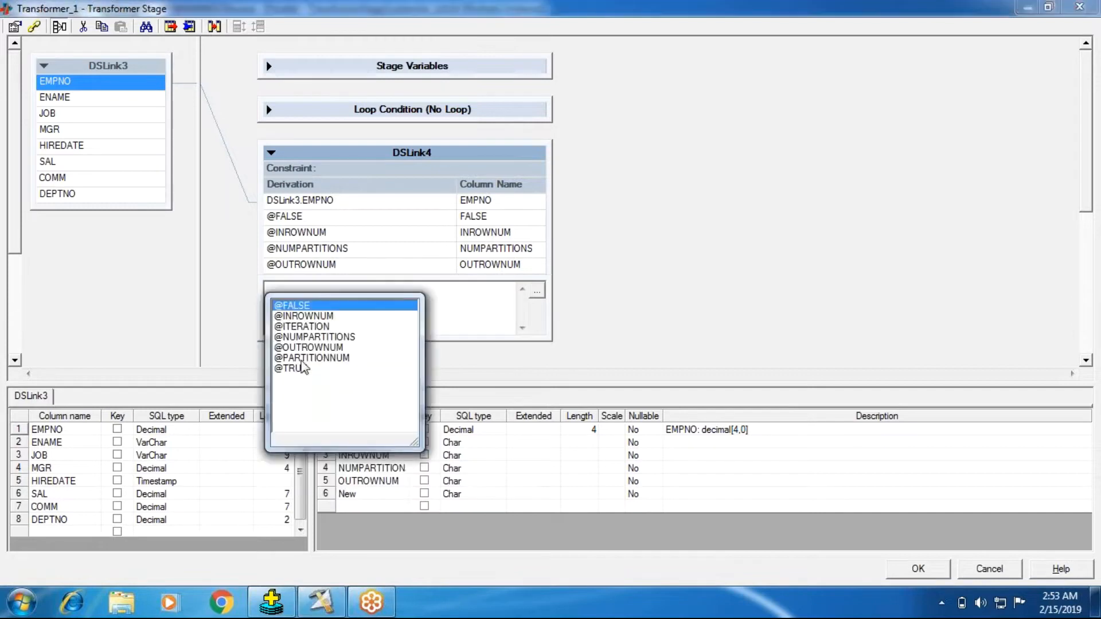
pyautogui.click(308, 358)
pyautogui.moveTo(343, 287); pyautogui.dragTo(276, 285)
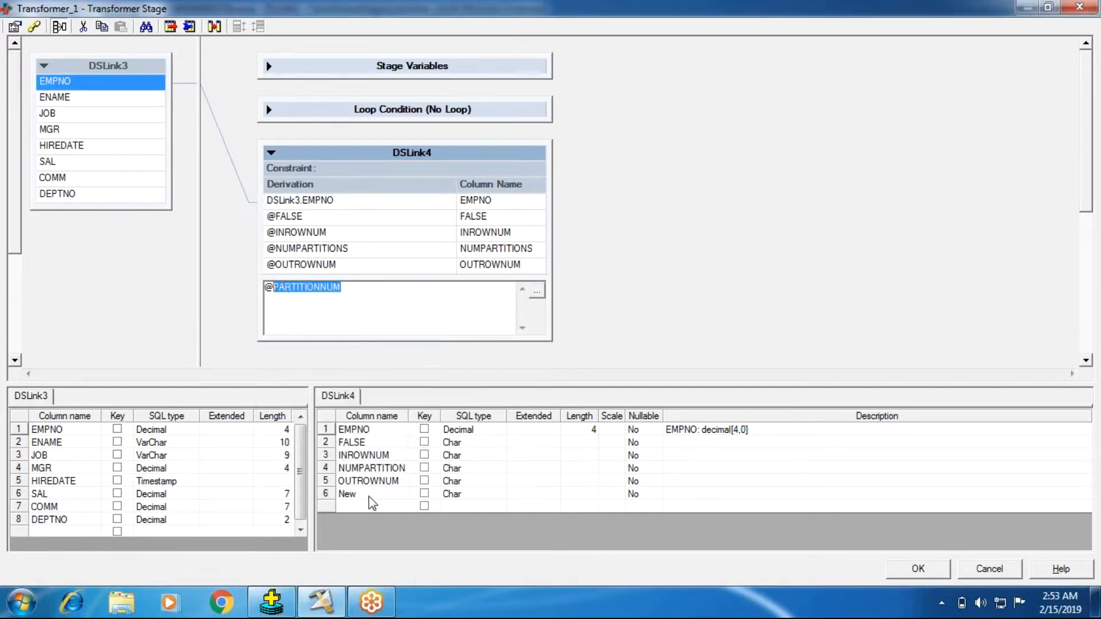
pyautogui.press('Return')
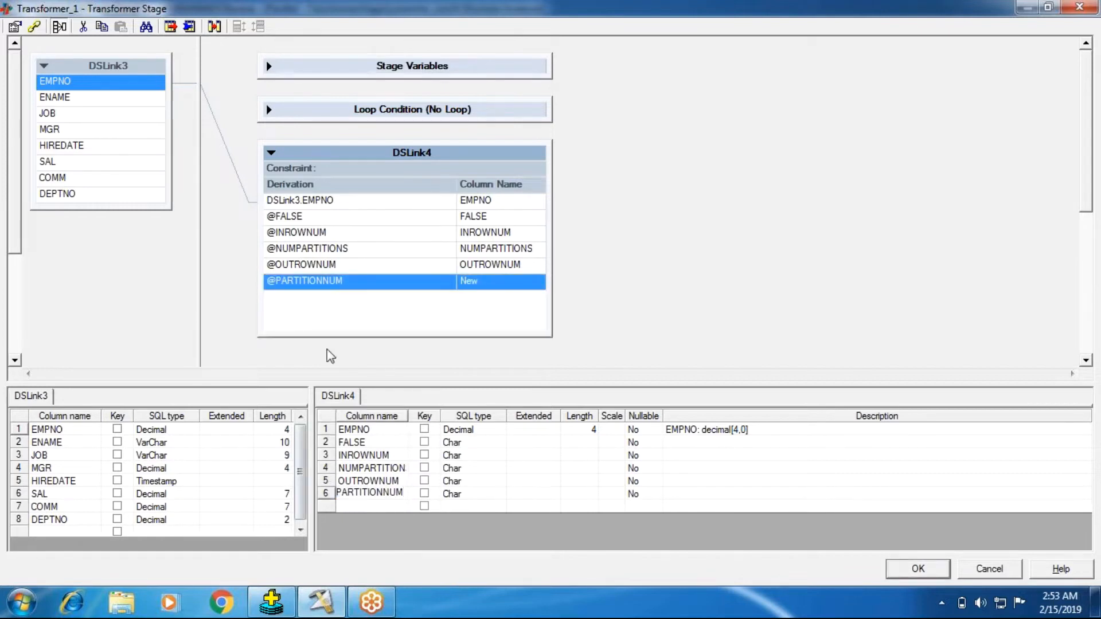
pyautogui.rightClick(330, 323)
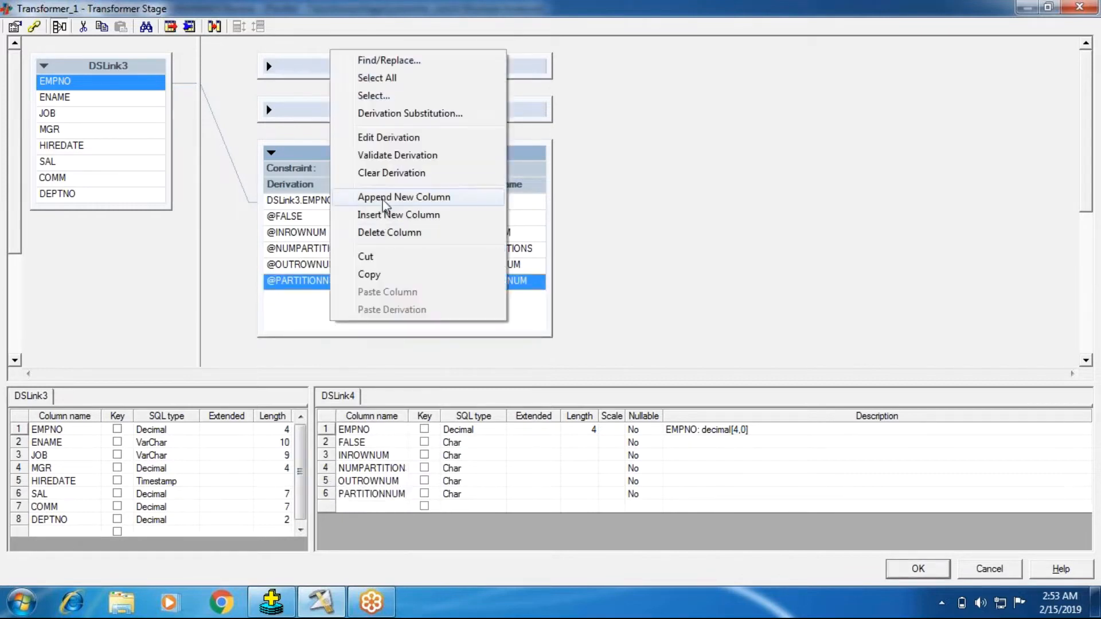
pyautogui.click(432, 197)
pyautogui.rightClick(321, 319)
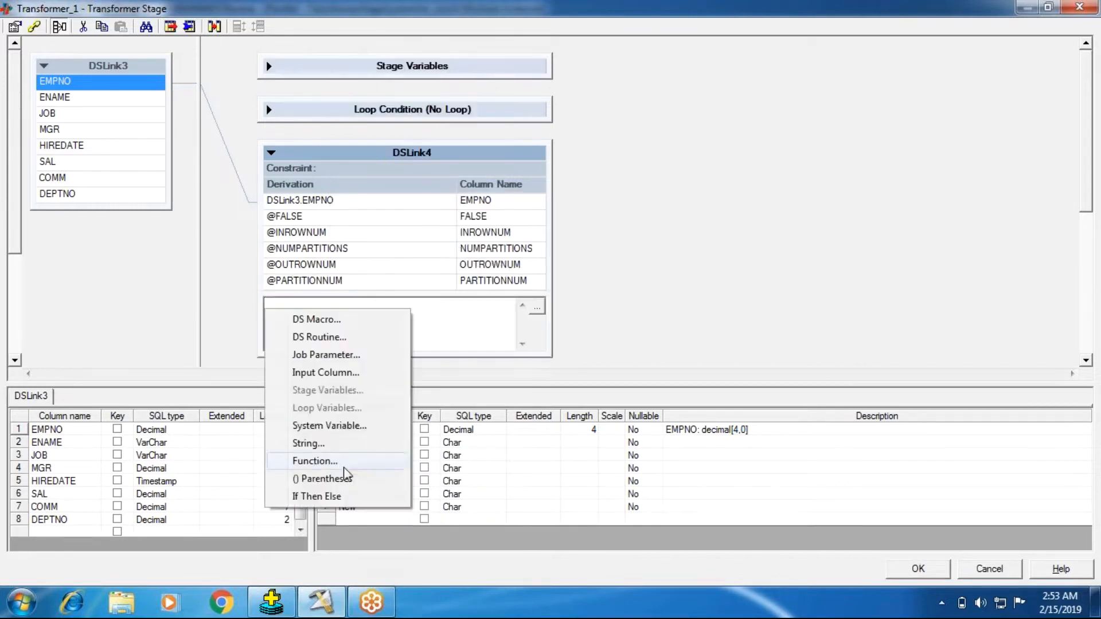
pyautogui.click(349, 427)
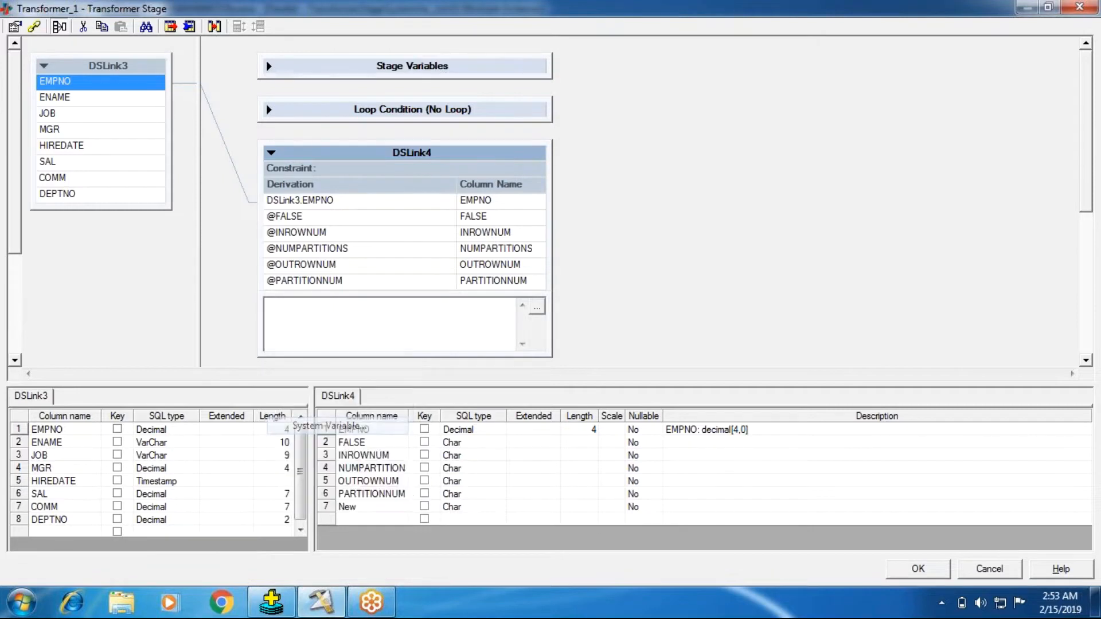
pyautogui.doubleClick(299, 385)
pyautogui.moveTo(302, 312); pyautogui.dragTo(269, 303)
pyautogui.hotkey('ctrl', 'c')
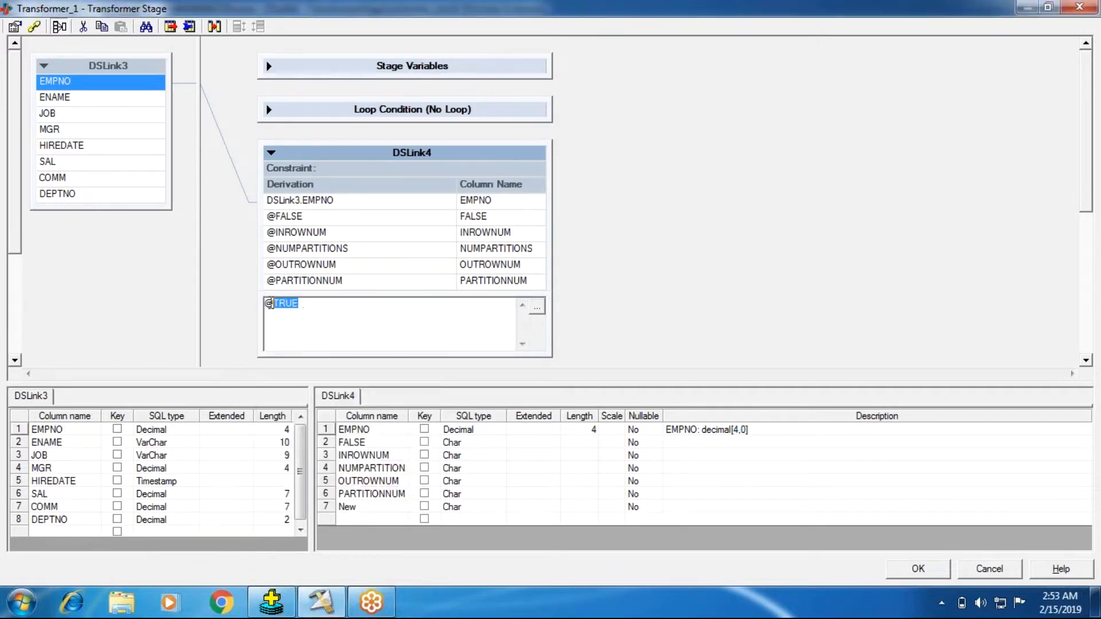
pyautogui.click(809, 321)
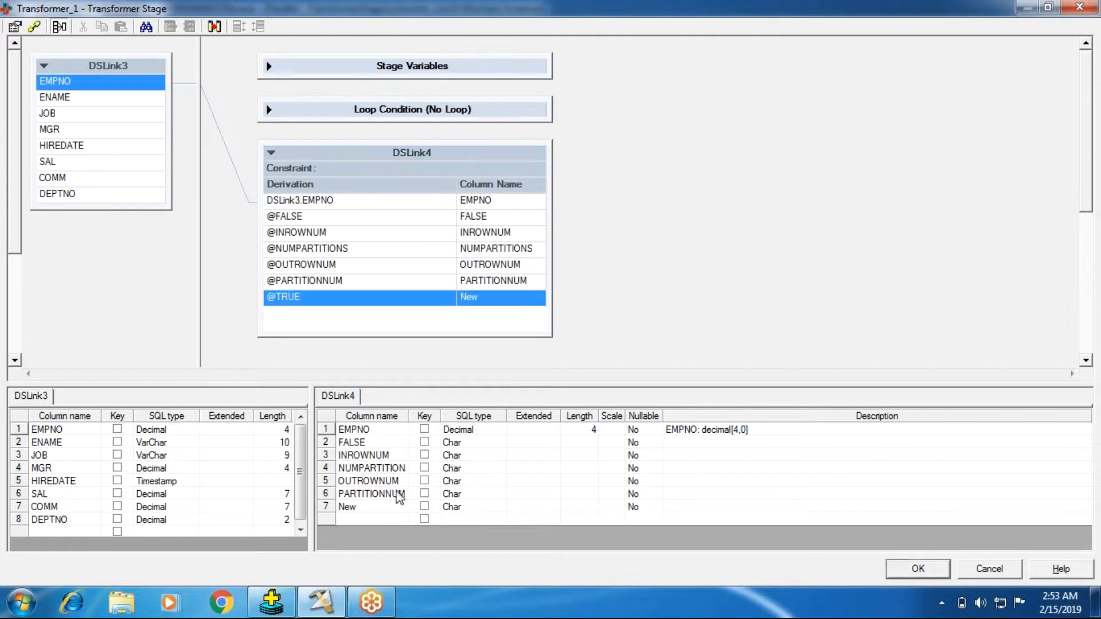
pyautogui.doubleClick(367, 507)
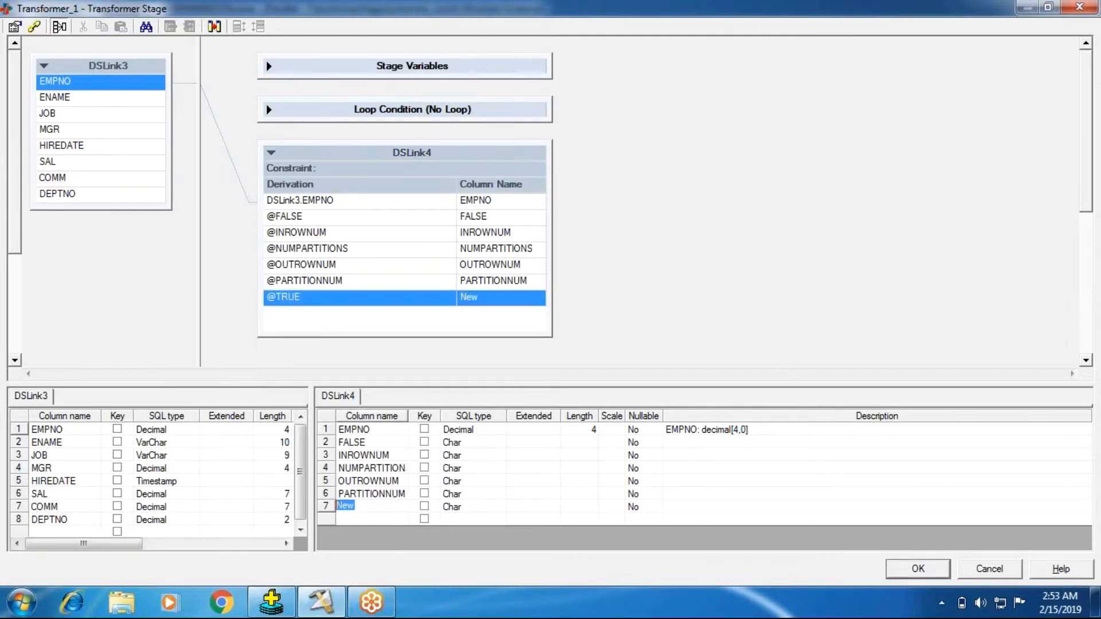
pyautogui.hotkey('ctrl', 'v')
pyautogui.press('Return')
# - Review the DSLink4 output columns against the list of available system variables
pyautogui.click(451, 458)
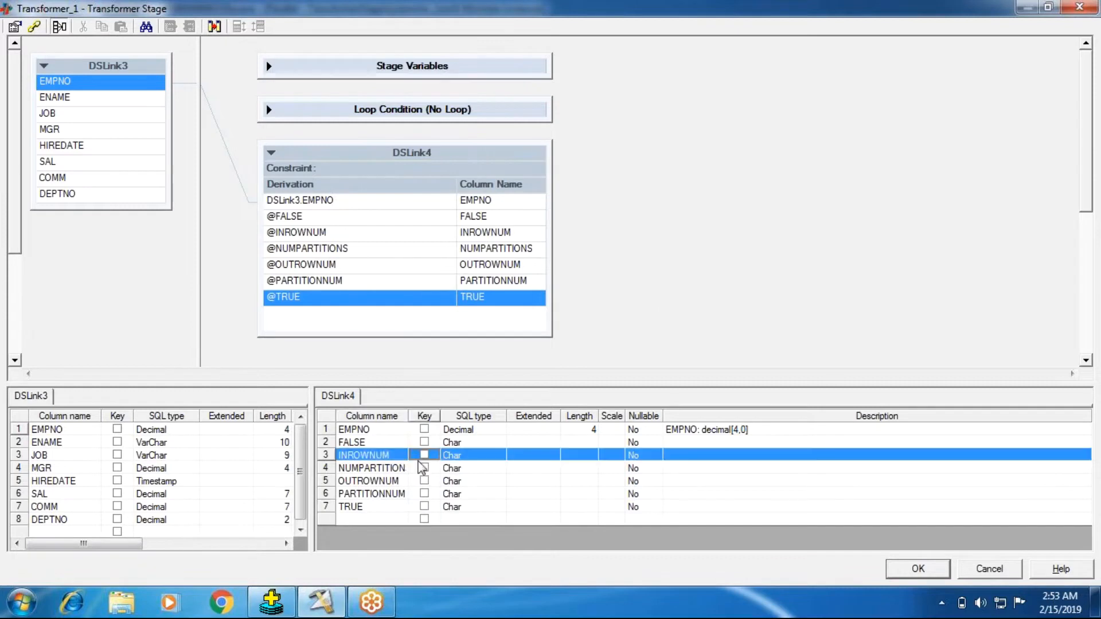
pyautogui.click(360, 438)
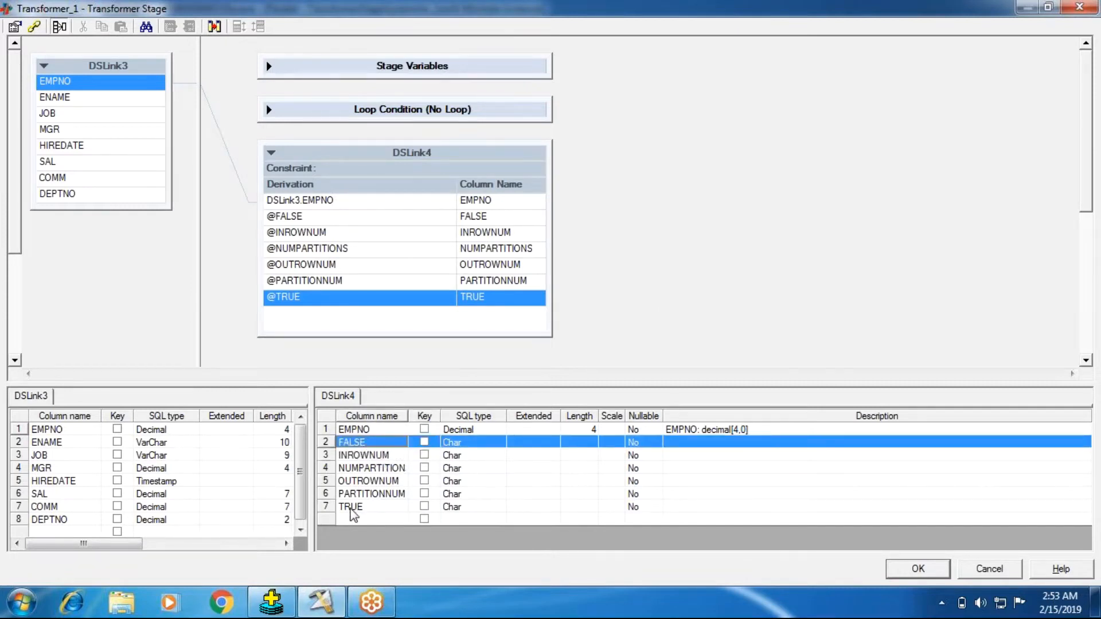
pyautogui.click(351, 509)
pyautogui.click(356, 436)
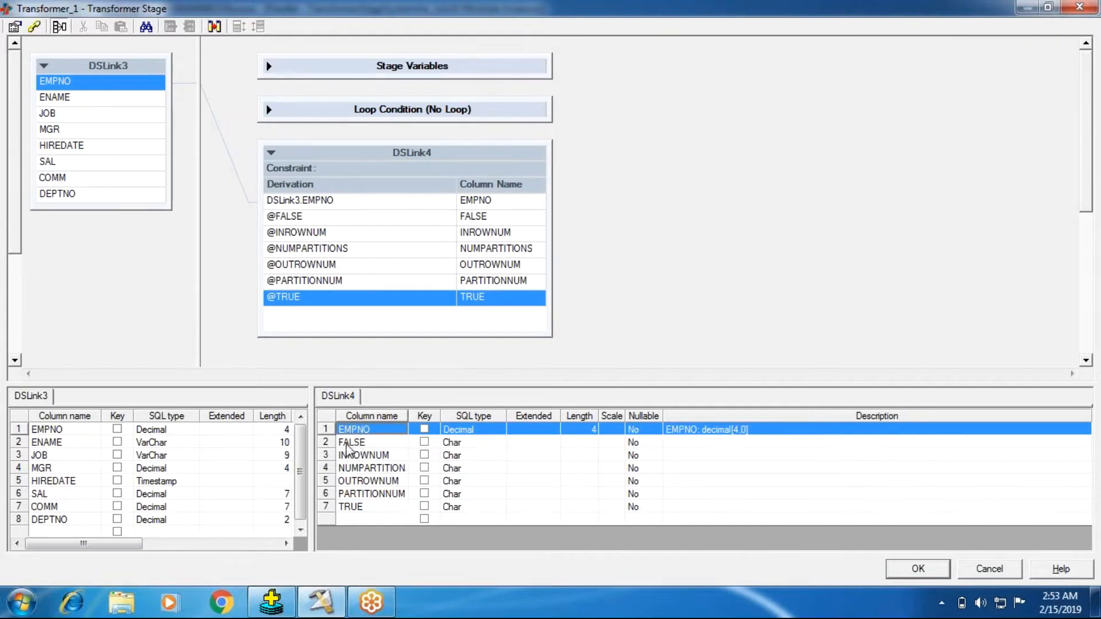
pyautogui.click(351, 443)
pyautogui.click(350, 506)
pyautogui.doubleClick(332, 301)
pyautogui.rightClick(323, 338)
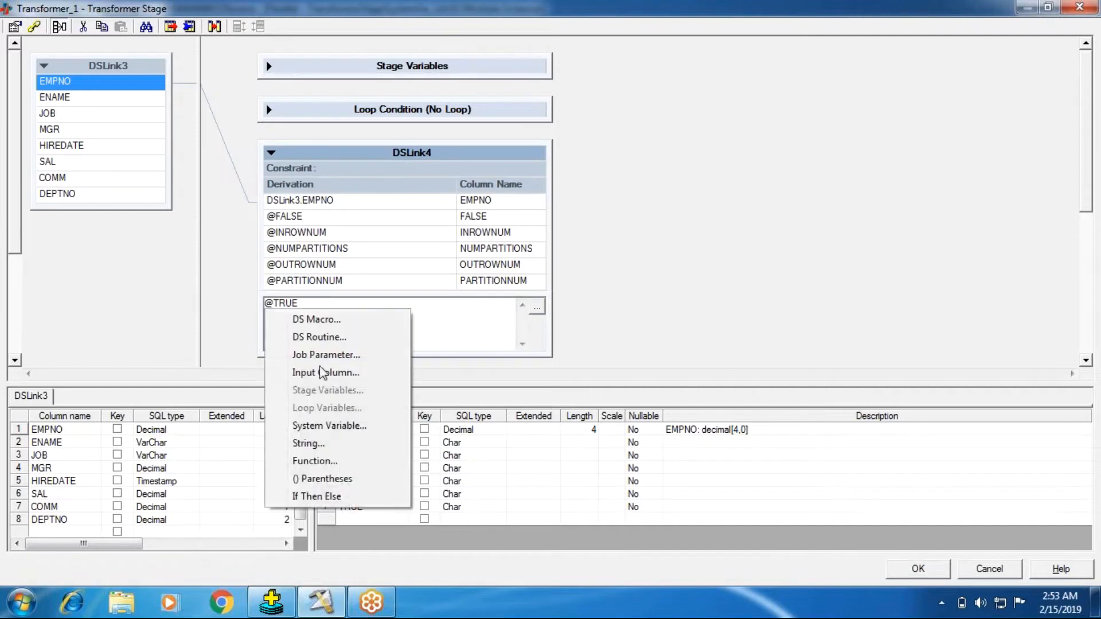
pyautogui.click(328, 425)
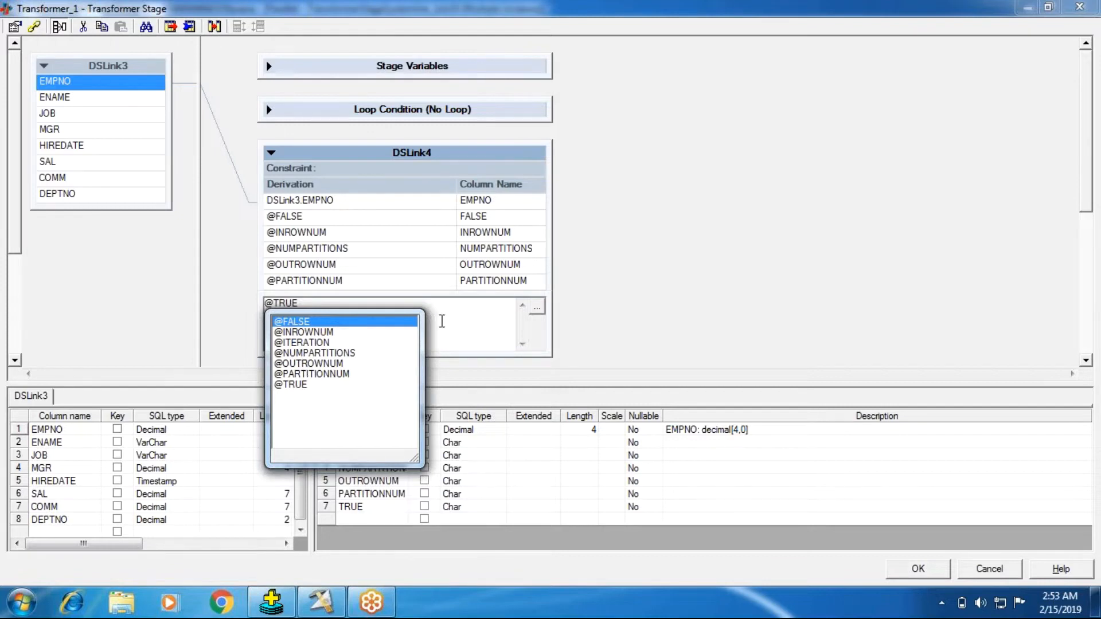
pyautogui.click(442, 321)
pyautogui.click(752, 310)
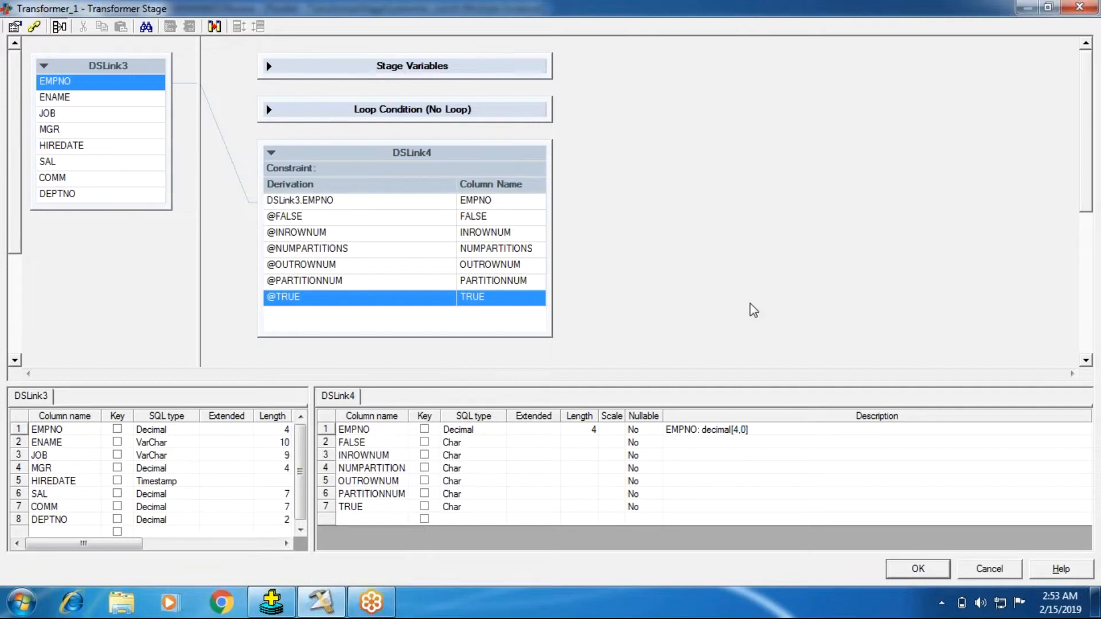
# - Accept the Transformer_1 changes and open the input column definitions of Data_Set_2
pyautogui.click(915, 569)
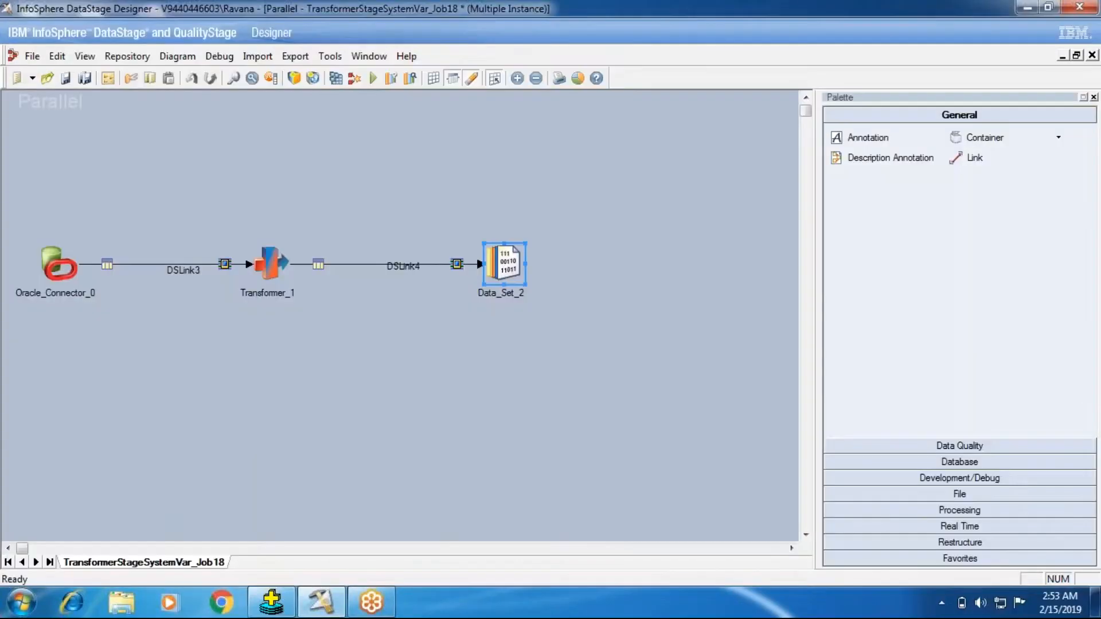
pyautogui.doubleClick(504, 262)
pyautogui.click(176, 98)
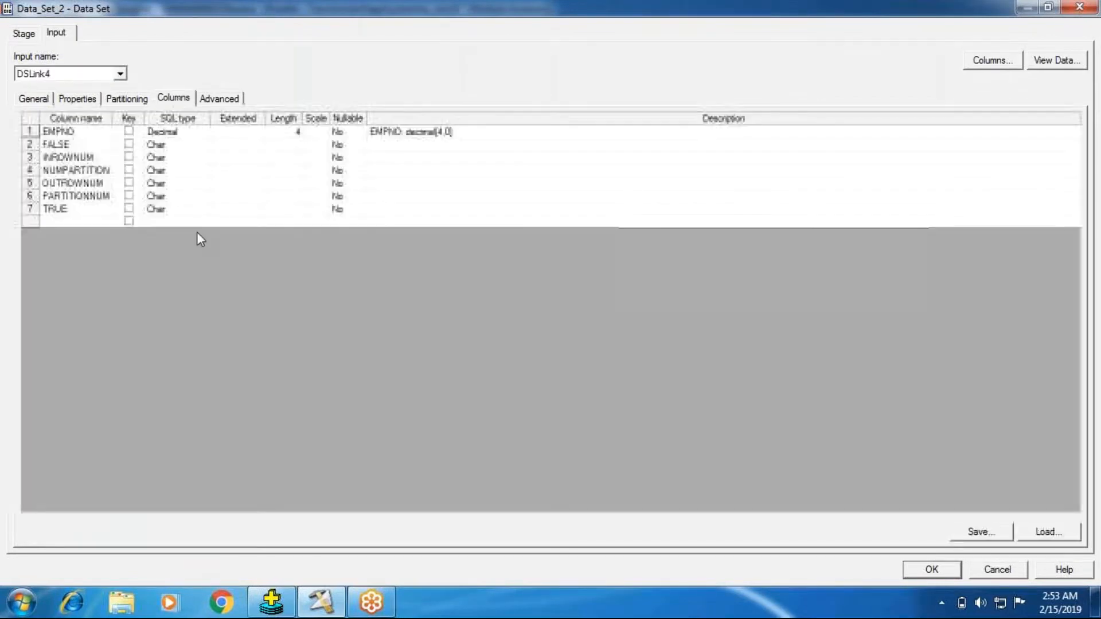
# - Accept the Data_Set_2 definitions, then save and compile the job TransformerStageSystemVar_Job18
pyautogui.click(915, 570)
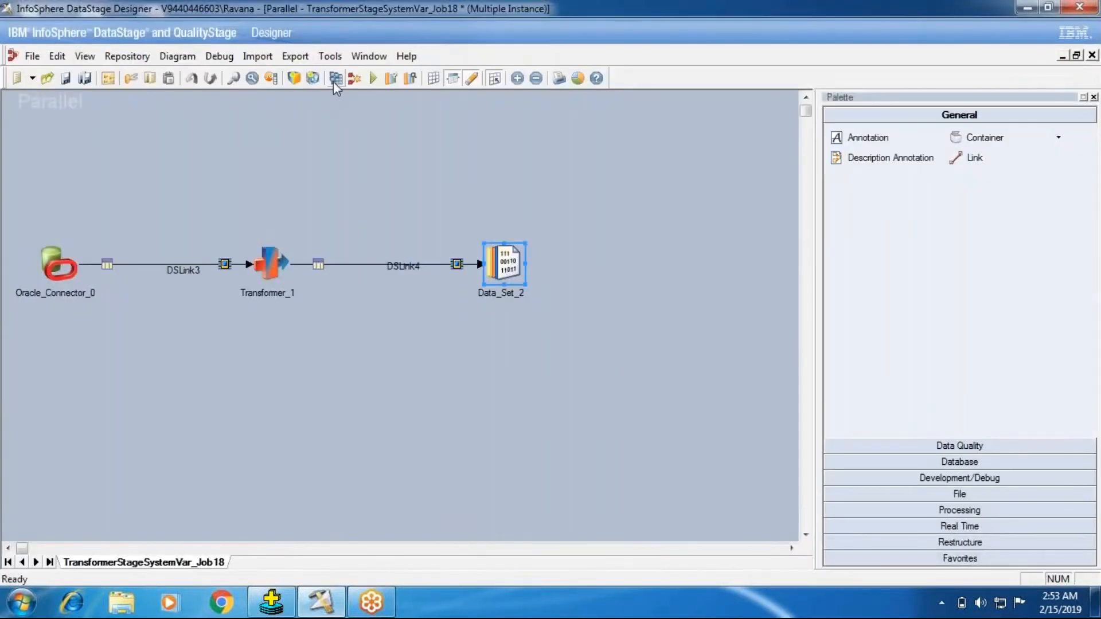
pyautogui.click(334, 78)
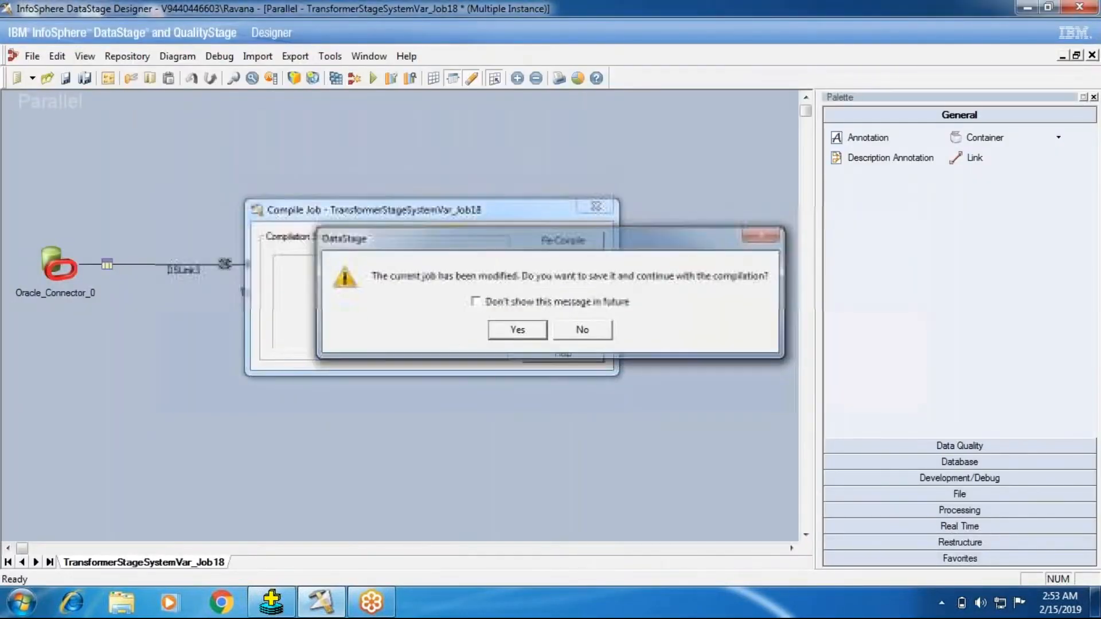
pyautogui.press('Return')
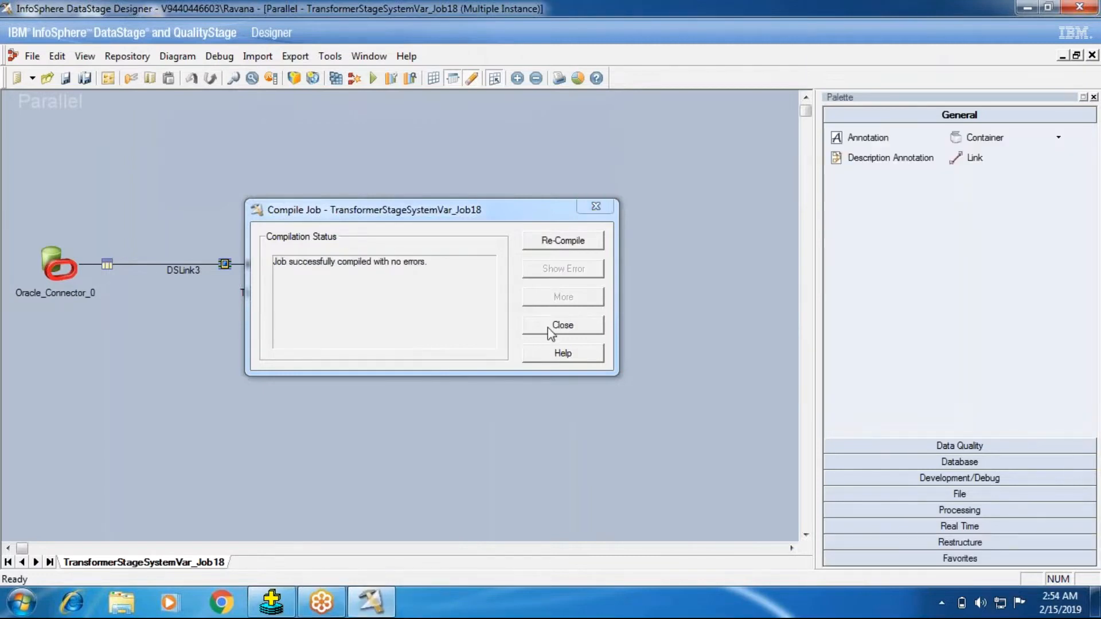
pyautogui.click(555, 328)
# - Run the compiled job and check its general job properties while it executes
pyautogui.click(374, 78)
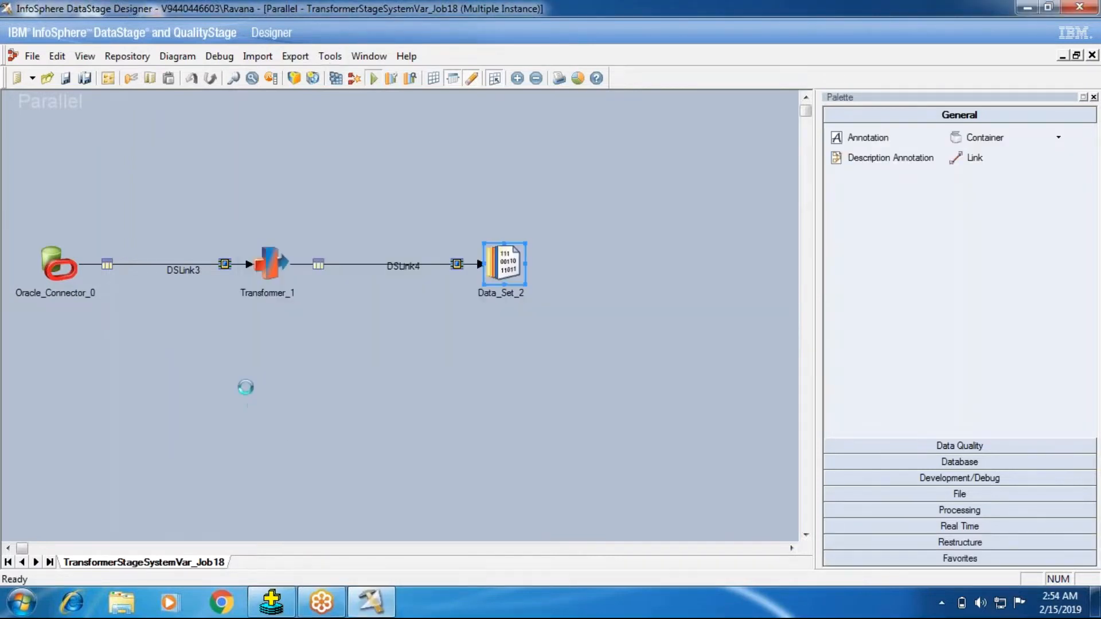
pyautogui.click(238, 340)
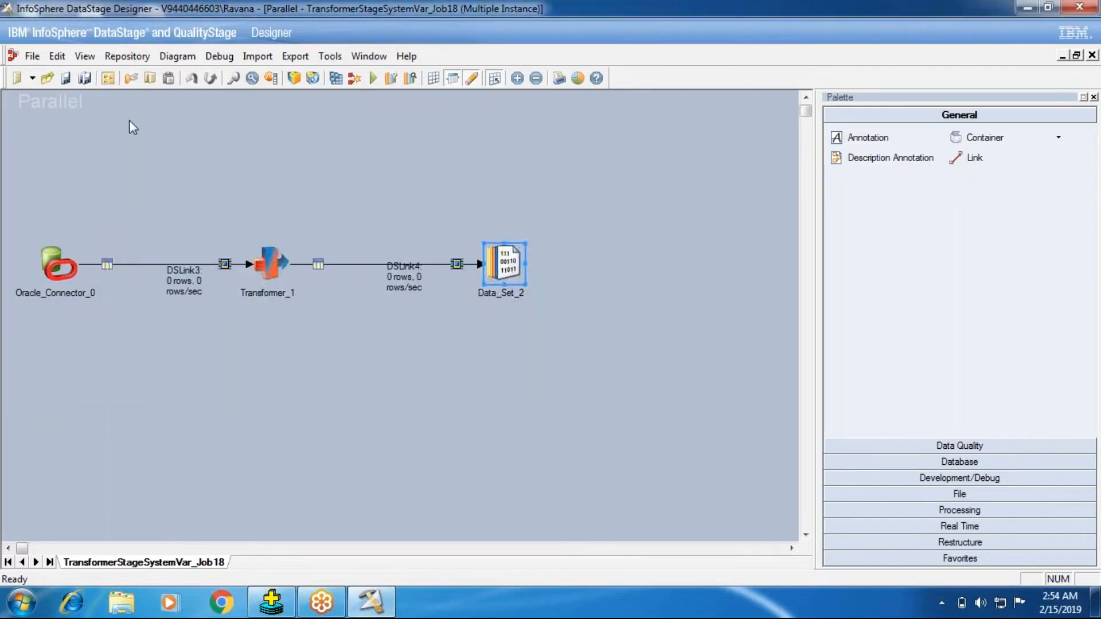
pyautogui.click(108, 82)
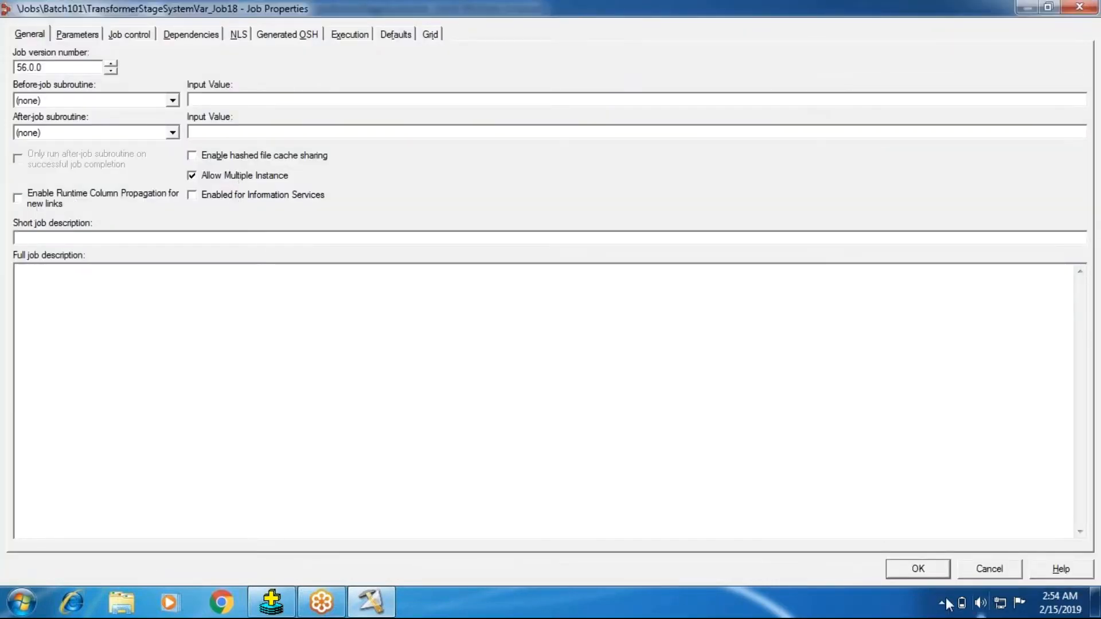
pyautogui.click(926, 573)
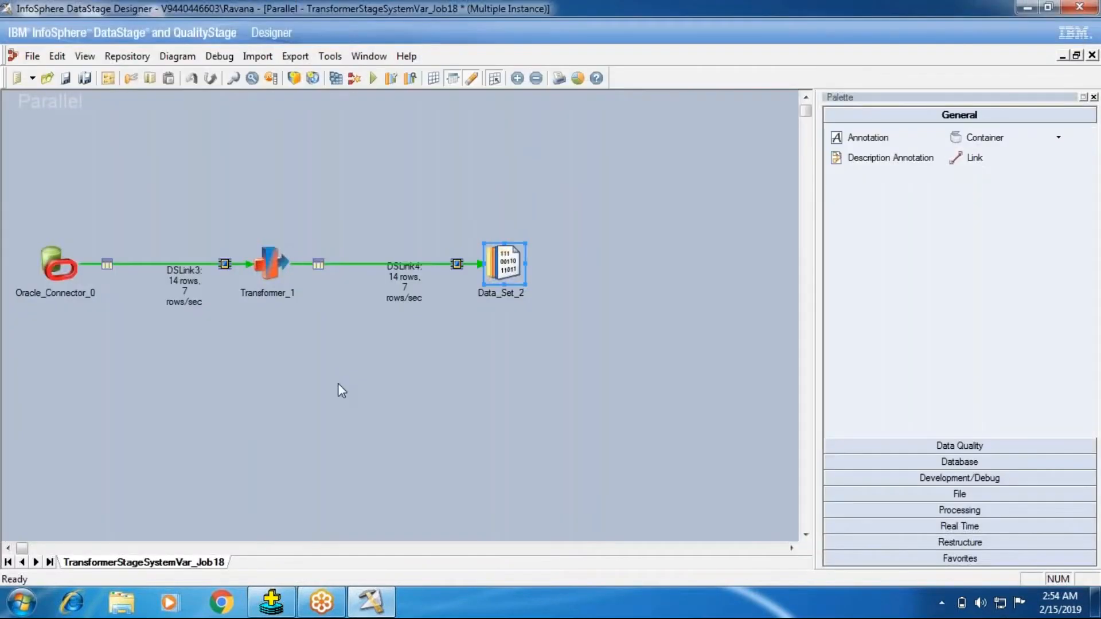
# - View up to 100 rows of the DSLink4 data in Data_Set_2, narrowing the EMPNO and FALSE columns in a restored window
pyautogui.rightClick(513, 262)
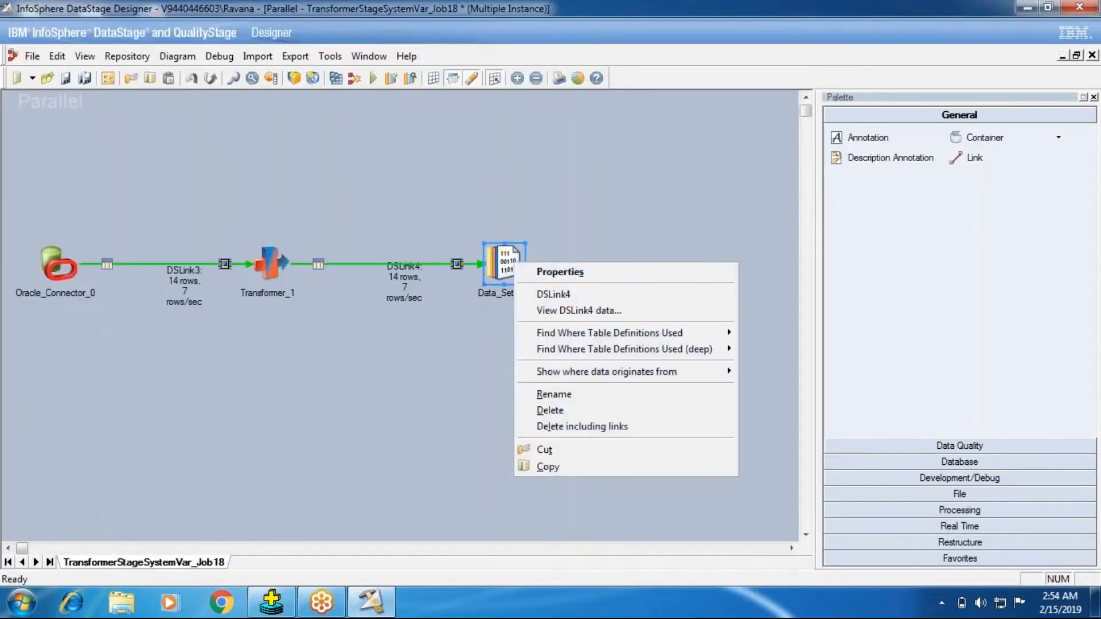
pyautogui.click(534, 312)
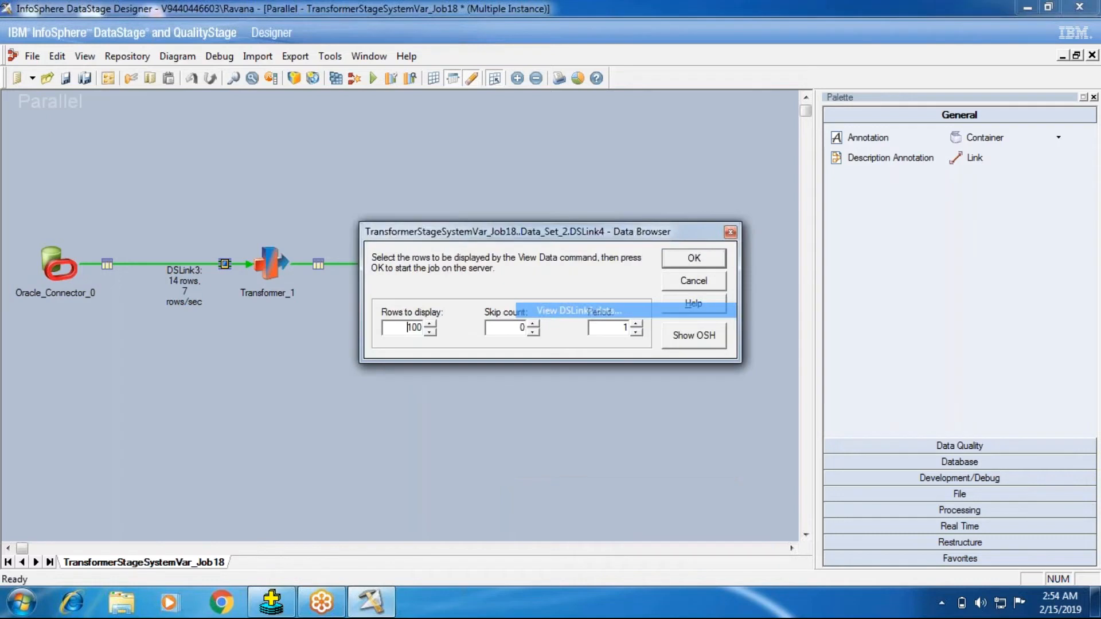
pyautogui.click(690, 257)
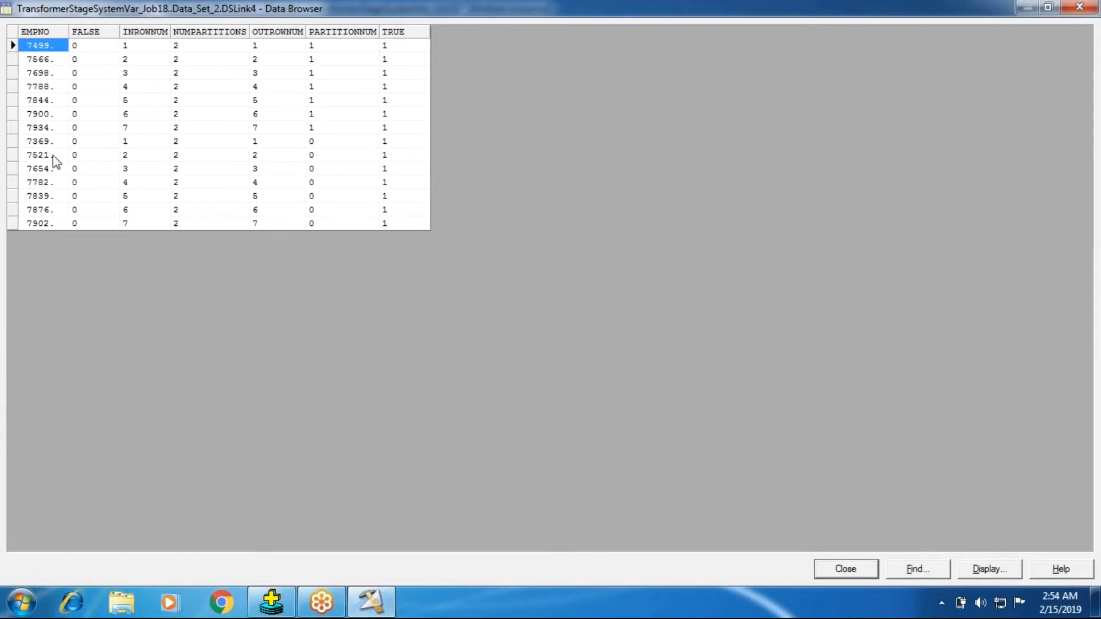
pyautogui.click(1058, 8)
pyautogui.moveTo(75, 48); pyautogui.dragTo(36, 46)
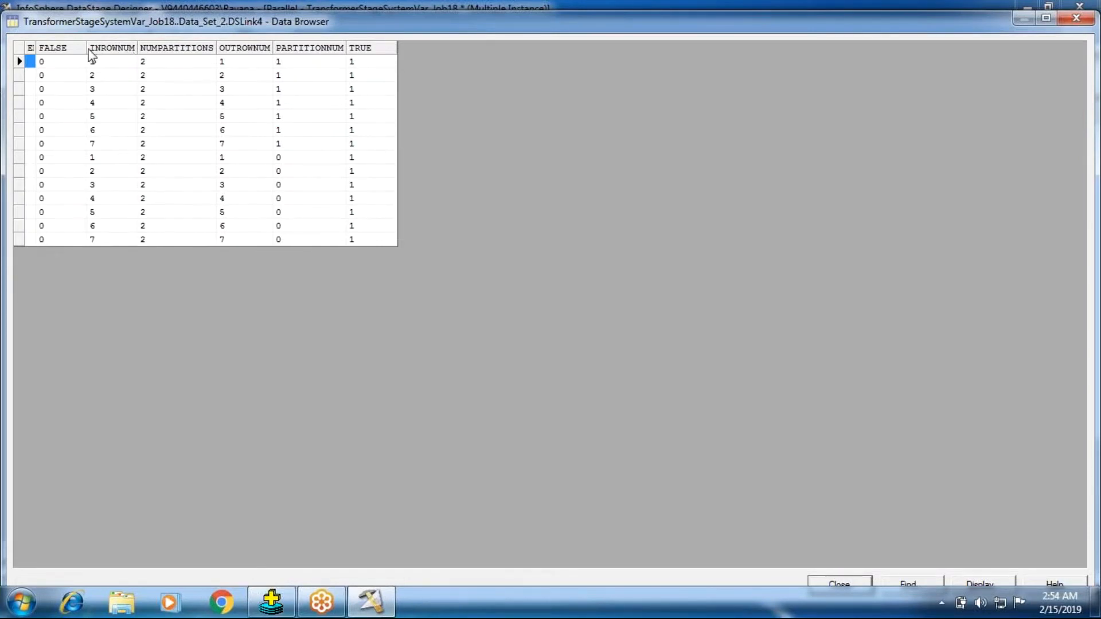
pyautogui.moveTo(86, 48); pyautogui.dragTo(78, 47)
# - Compare the values of the FALSE and TRUE columns across the data set rows
pyautogui.click(44, 90)
pyautogui.click(45, 130)
pyautogui.click(51, 172)
pyautogui.click(49, 199)
pyautogui.click(50, 212)
pyautogui.click(366, 62)
pyautogui.click(358, 90)
pyautogui.click(357, 159)
pyautogui.click(351, 198)
pyautogui.click(349, 226)
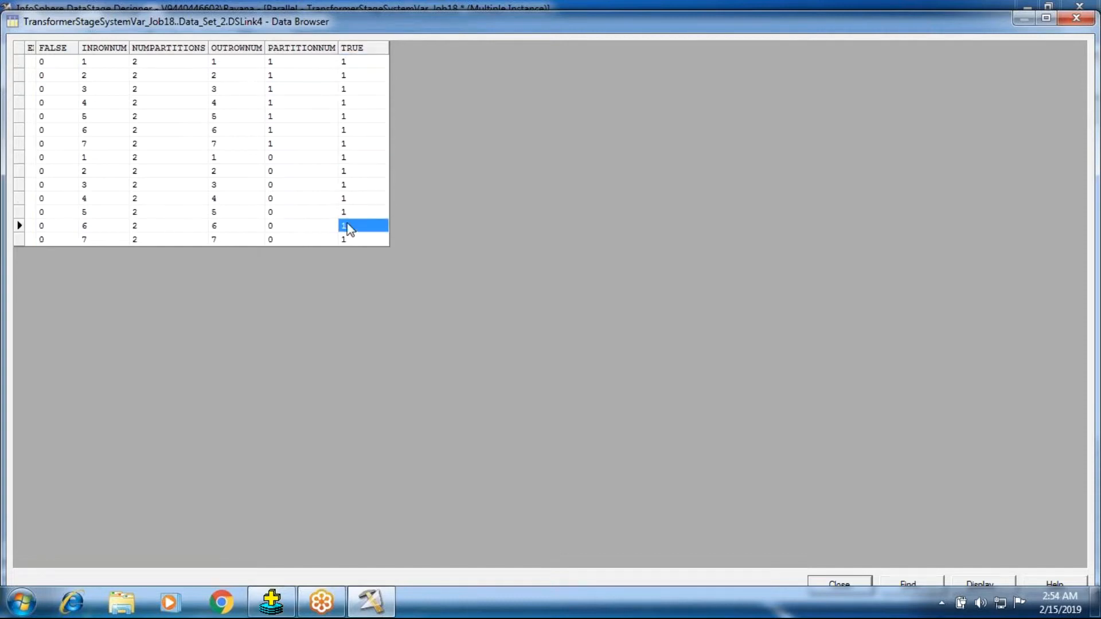
pyautogui.click(347, 239)
pyautogui.click(348, 63)
pyautogui.click(48, 77)
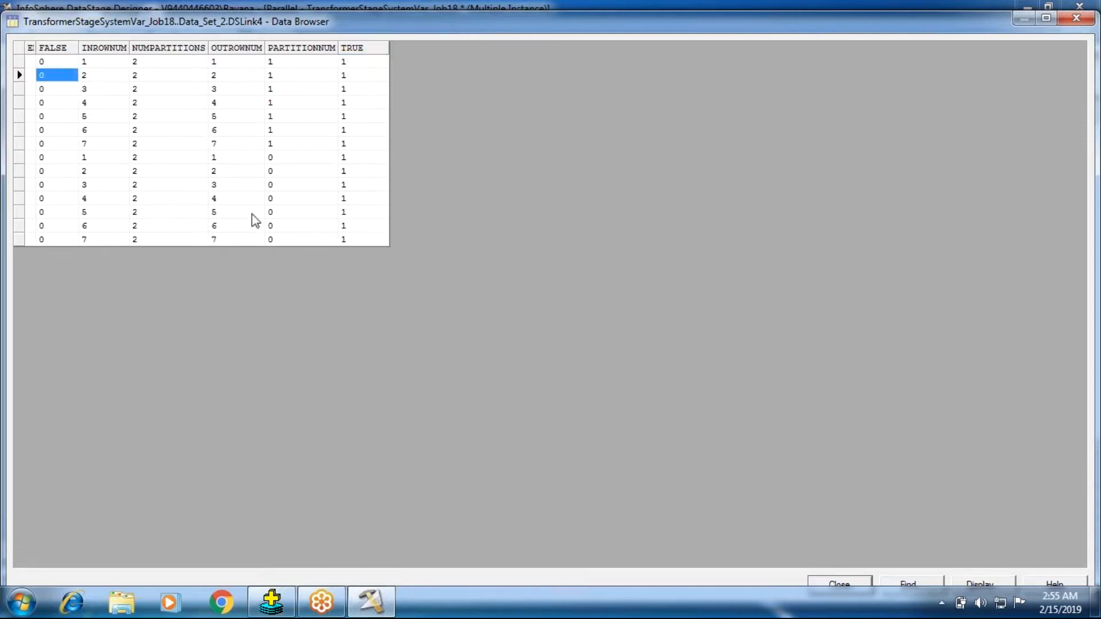
pyautogui.click(356, 62)
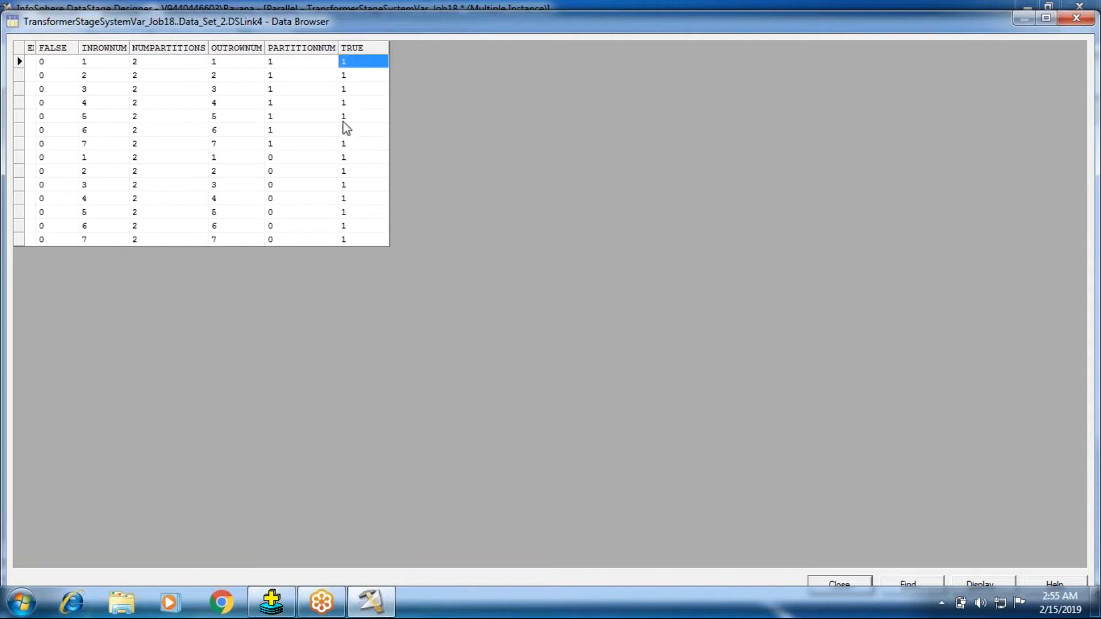
pyautogui.click(346, 118)
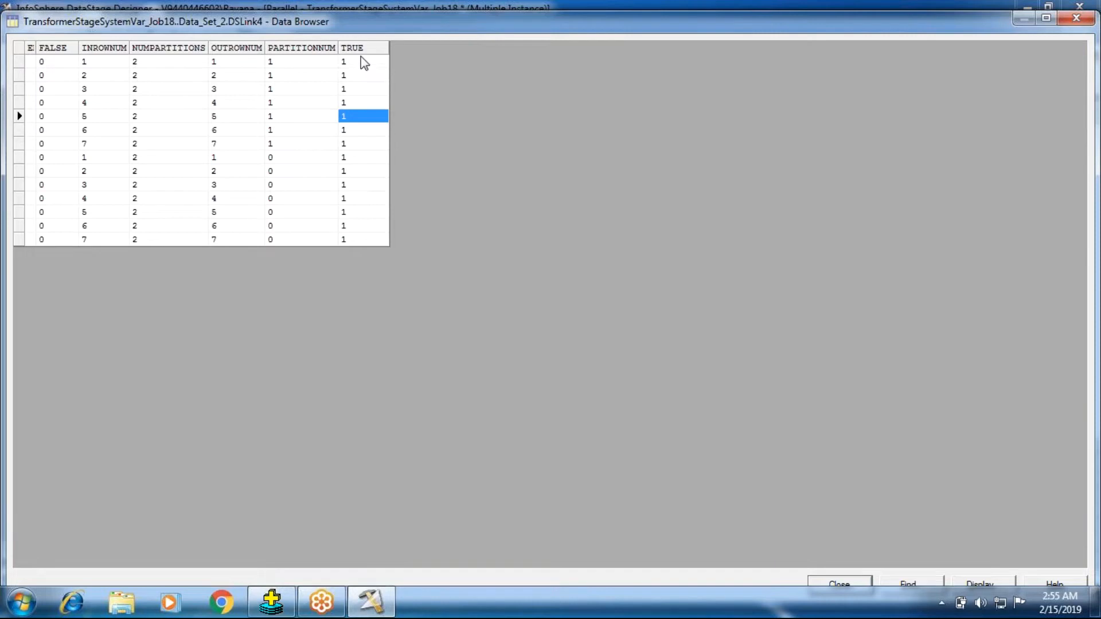
pyautogui.moveTo(349, 65); pyautogui.dragTo(346, 230)
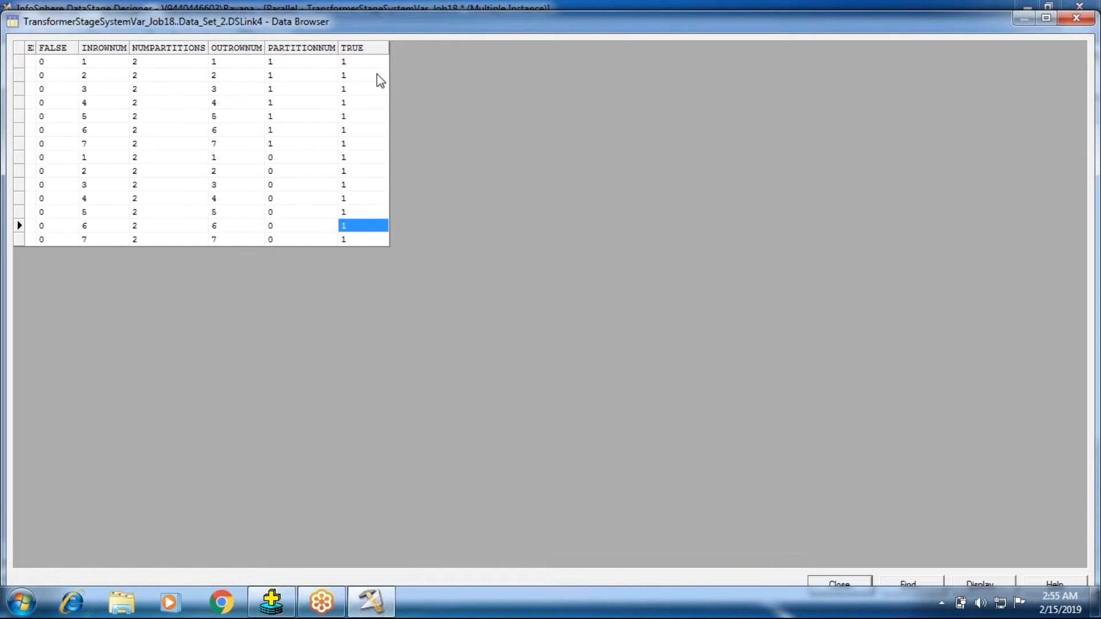
pyautogui.click(41, 66)
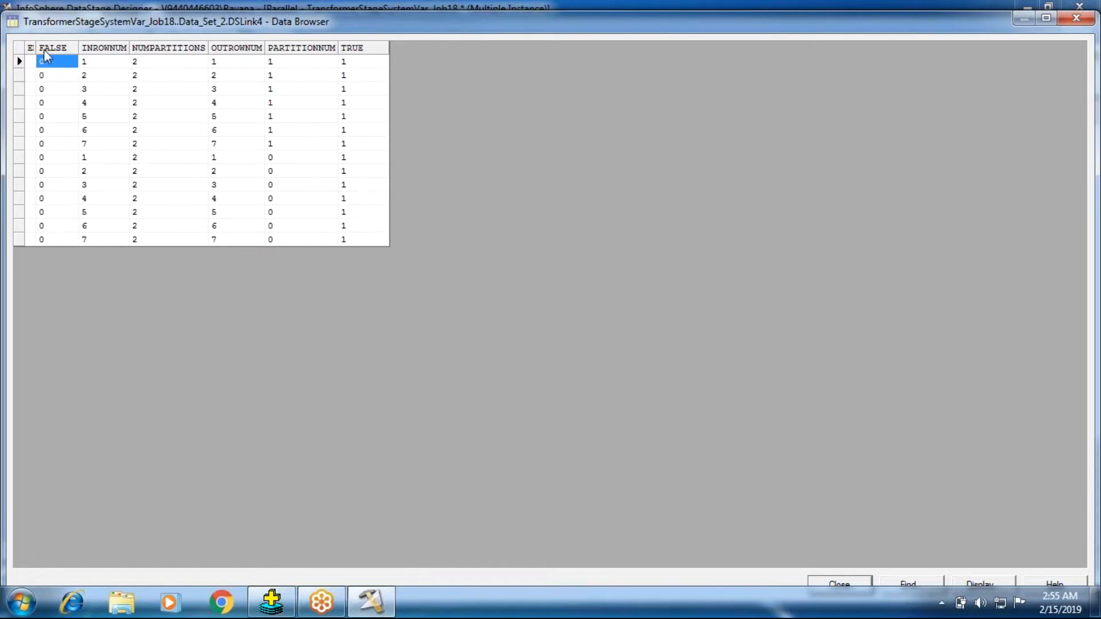
pyautogui.click(41, 200)
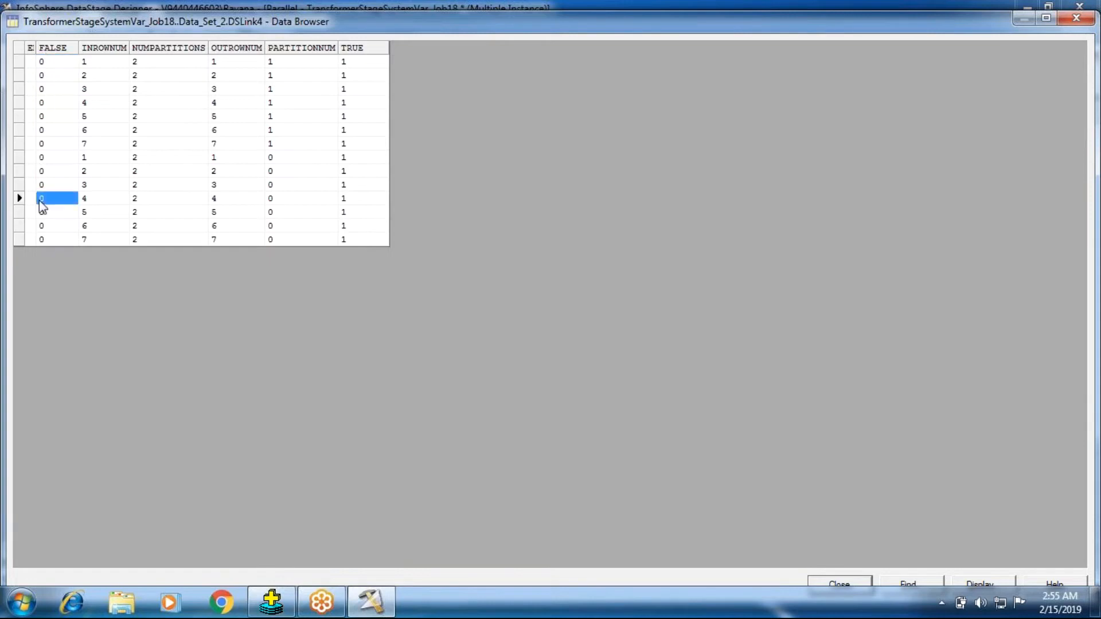
pyautogui.click(346, 89)
pyautogui.click(351, 188)
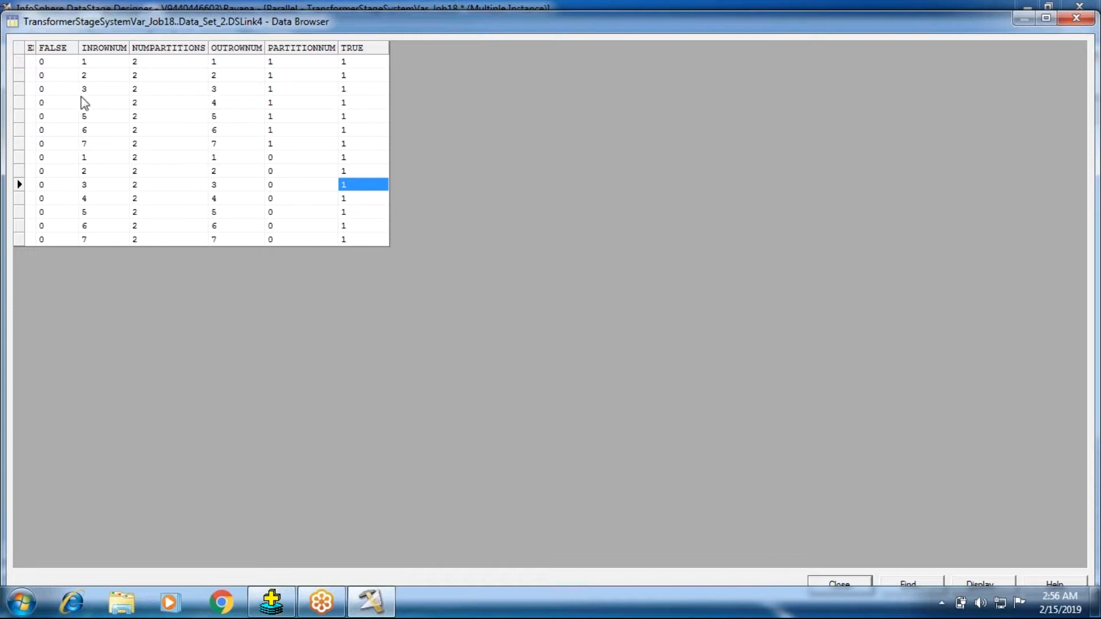
# - Compare the row numbering in the INROWNUM and OUTROWNUM columns
pyautogui.click(99, 67)
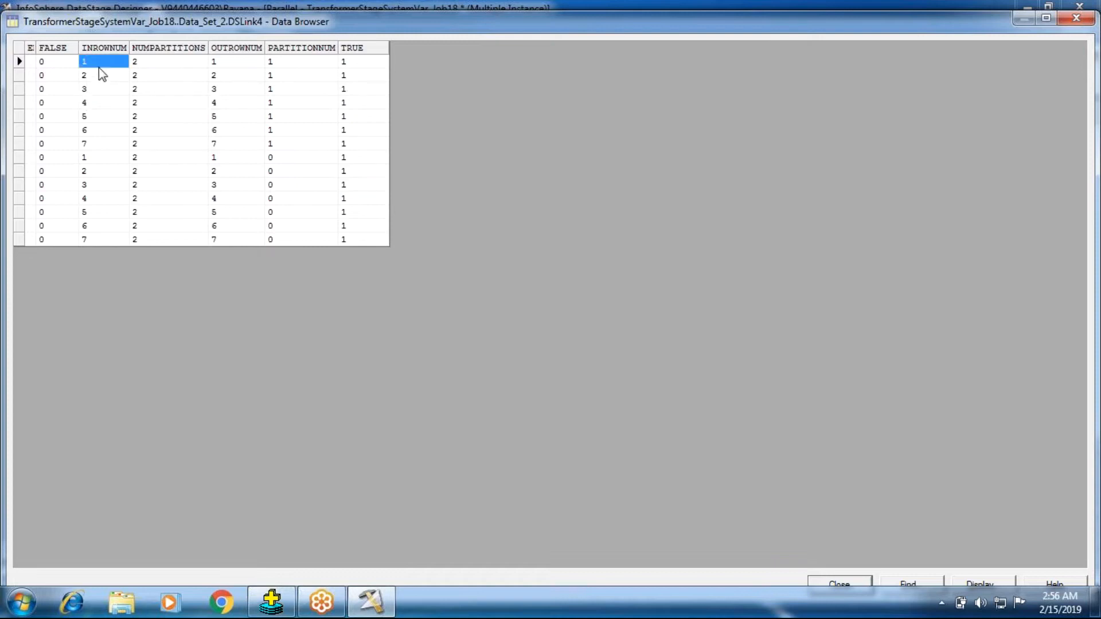
pyautogui.click(101, 238)
pyautogui.click(226, 52)
pyautogui.click(217, 140)
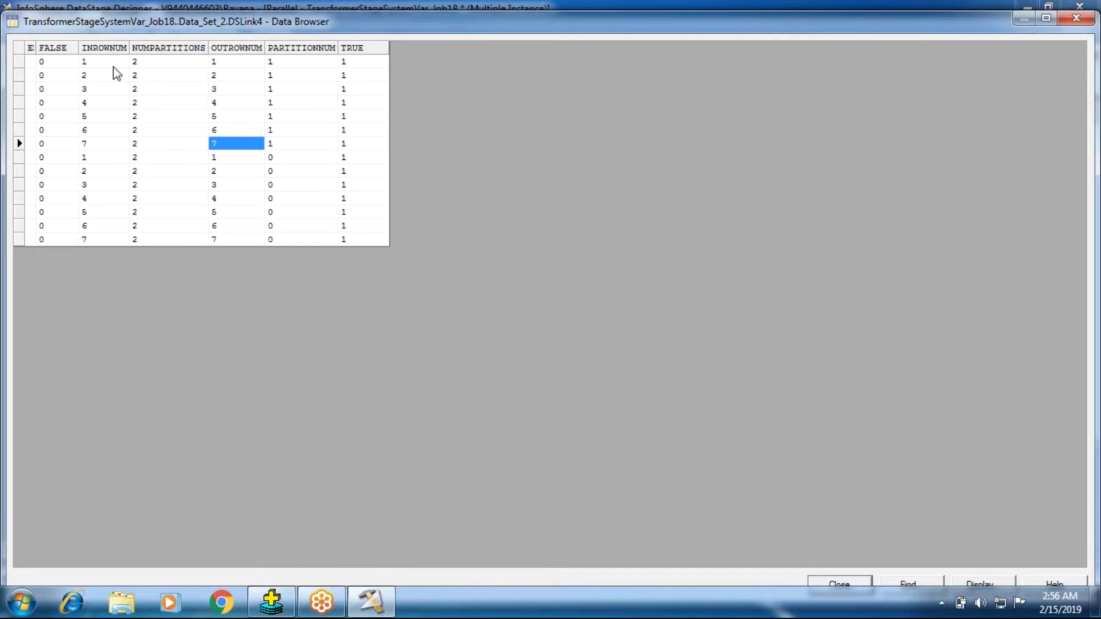
# - Limit the displayed data columns to EMPNO, NUMPARTITIONS and PARTITIONNUM, hiding FALSE, INROWNUM, OUTROWNUM and TRUE
pyautogui.press('Left')
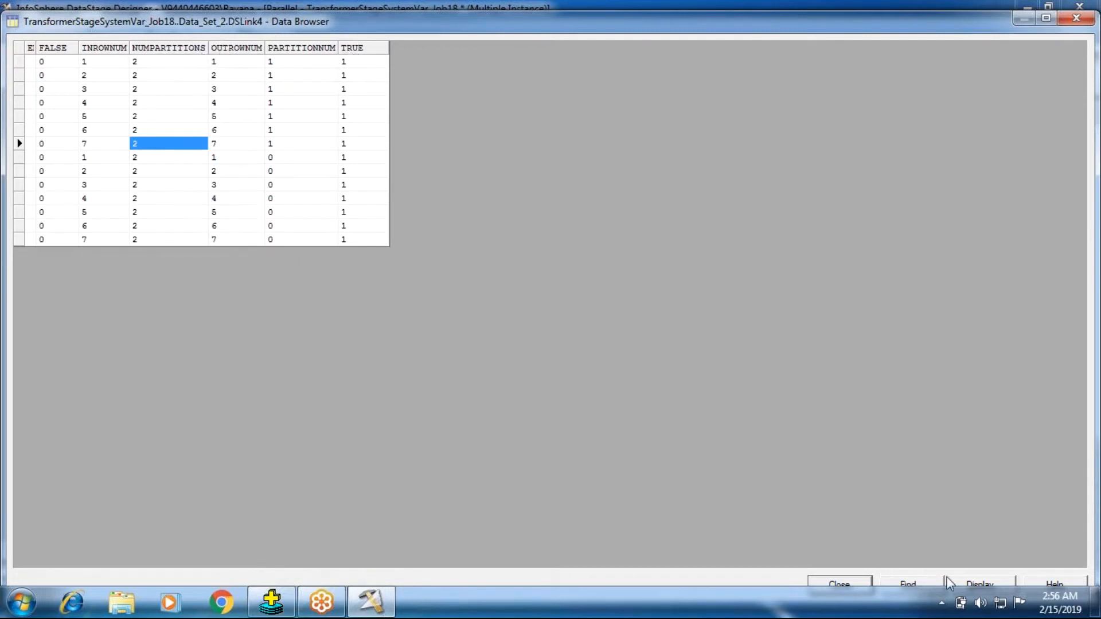
pyautogui.click(967, 580)
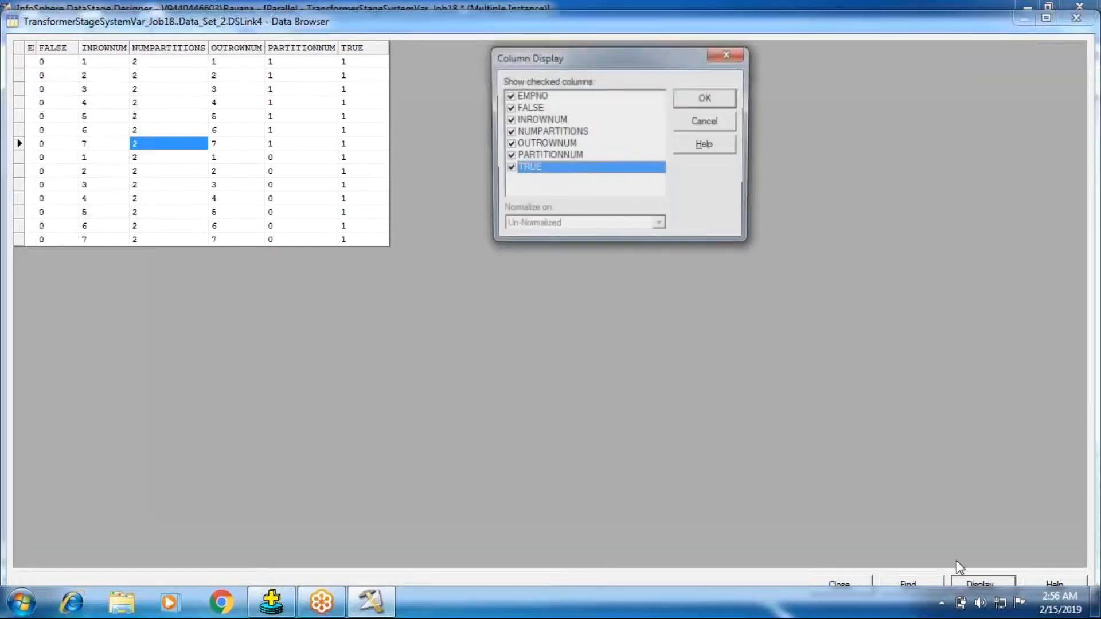
pyautogui.click(509, 107)
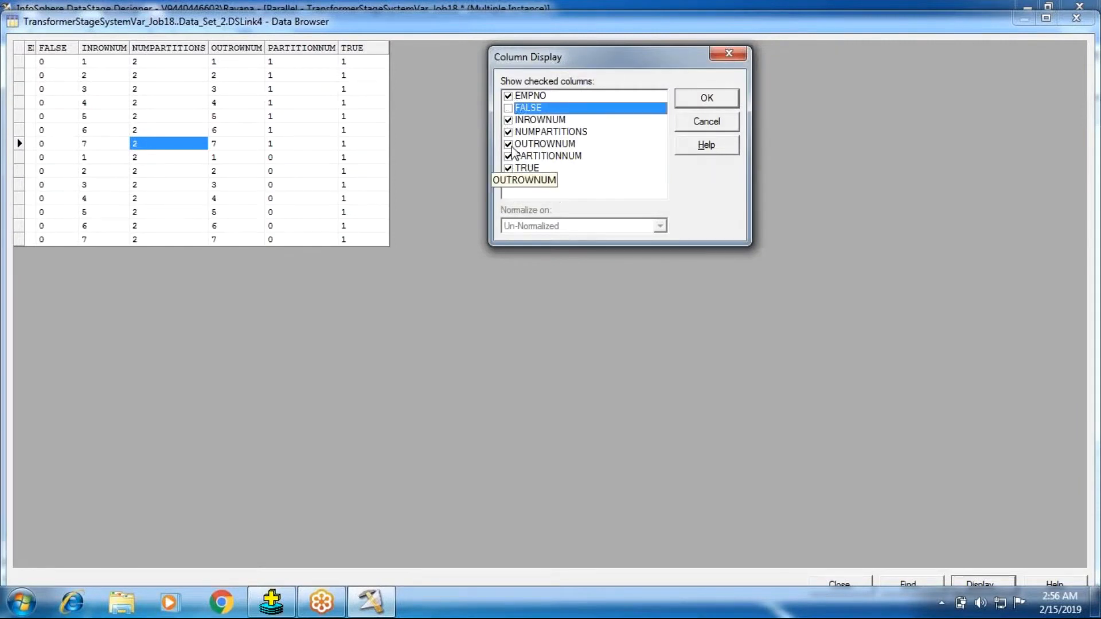
pyautogui.click(508, 144)
pyautogui.click(507, 120)
pyautogui.click(508, 168)
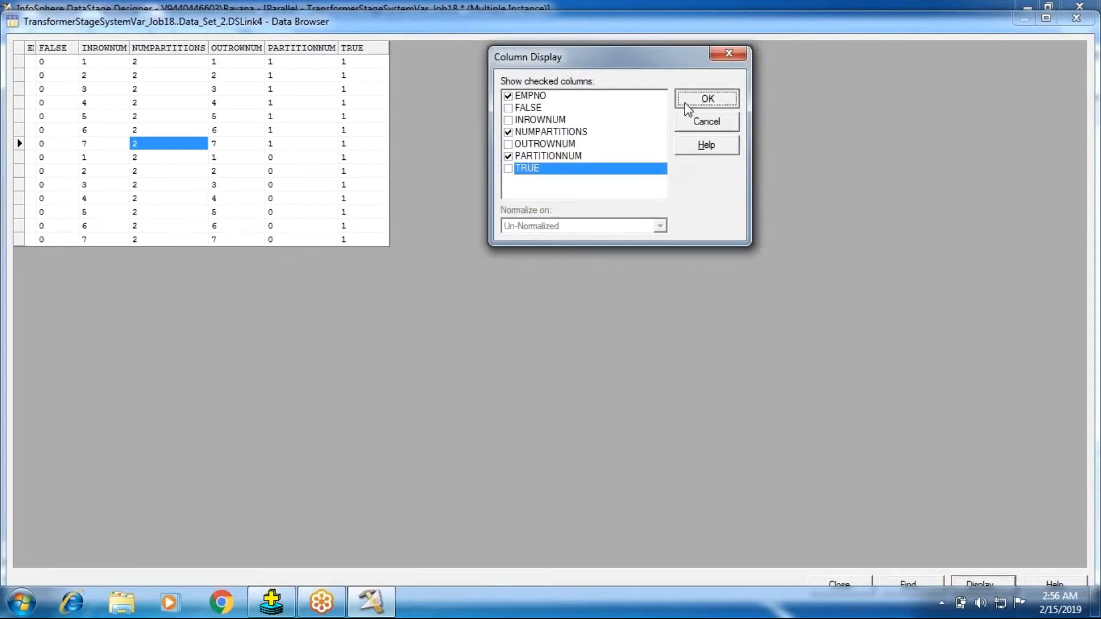
pyautogui.click(704, 98)
# - Examine how the NUMPARTITIONS and PARTITIONNUM values are distributed over the rows
pyautogui.click(50, 63)
pyautogui.click(169, 76)
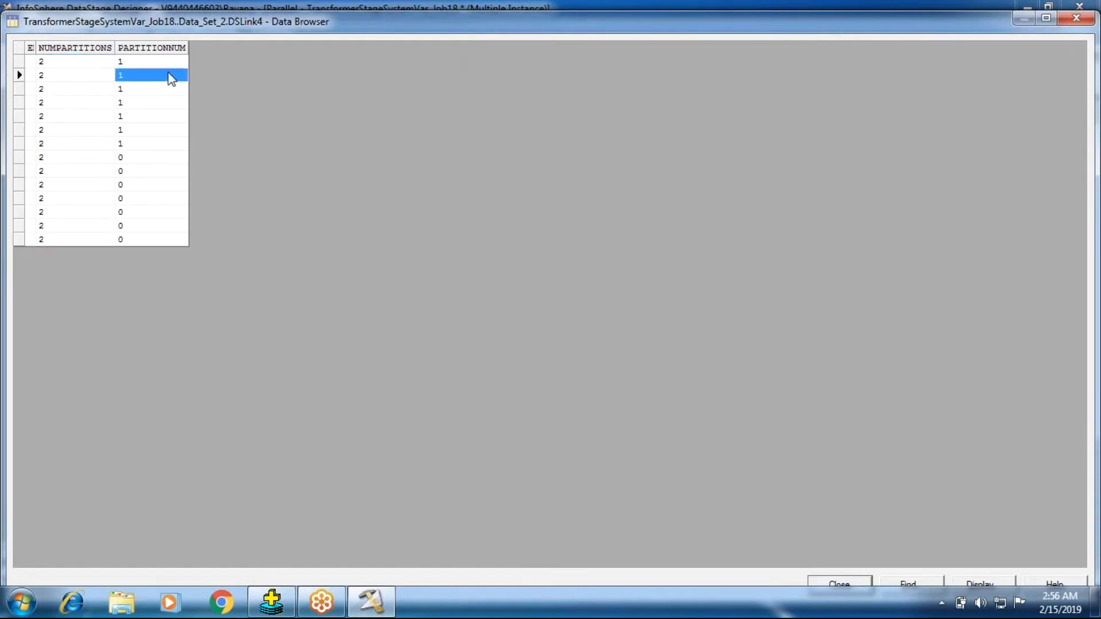
pyautogui.click(74, 75)
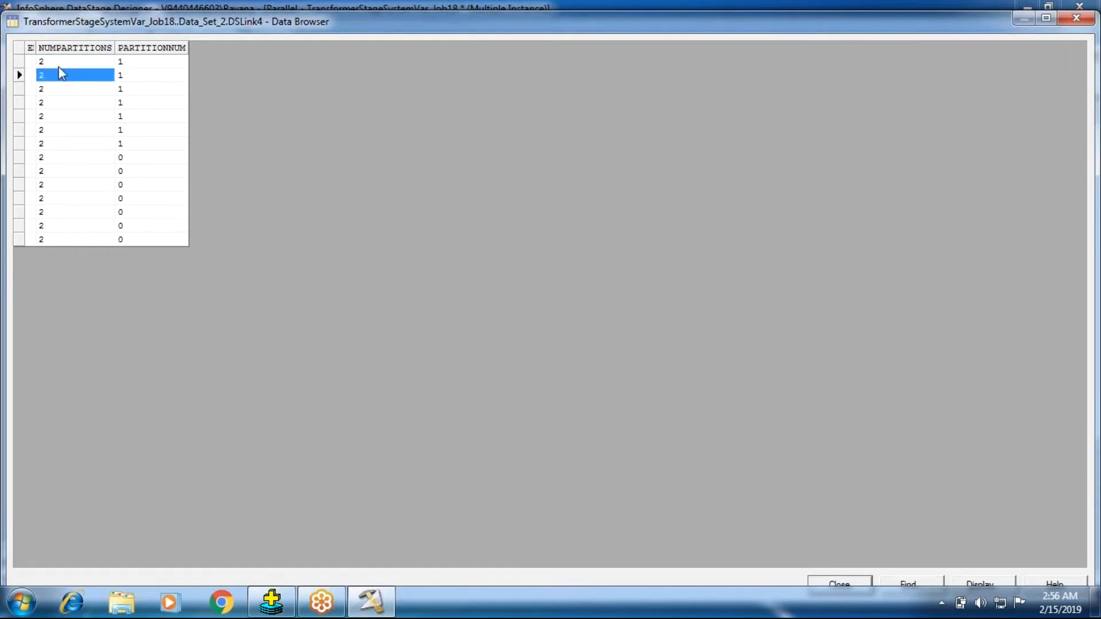
pyautogui.click(59, 62)
pyautogui.click(60, 240)
pyautogui.click(58, 67)
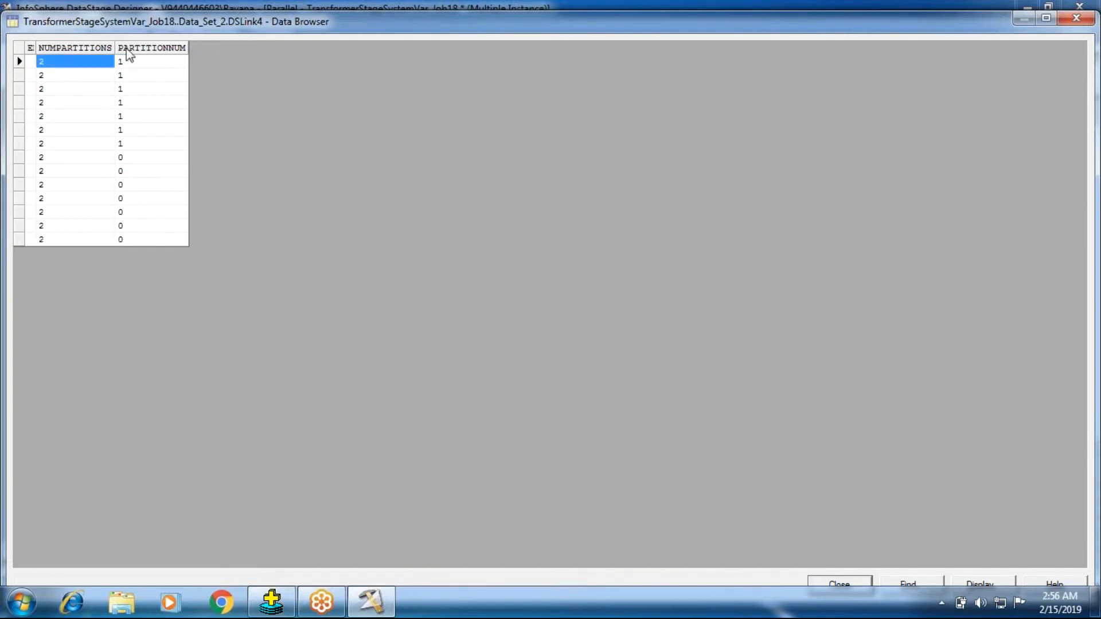
pyautogui.click(136, 60)
pyautogui.click(144, 91)
pyautogui.click(143, 143)
pyautogui.click(139, 169)
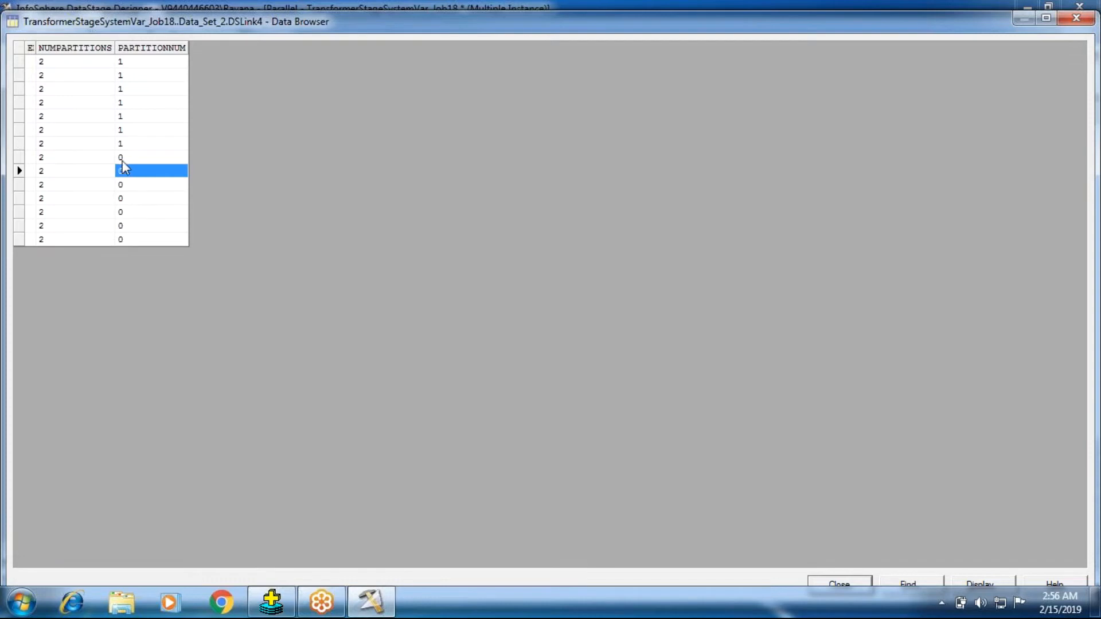
pyautogui.click(122, 160)
pyautogui.click(138, 190)
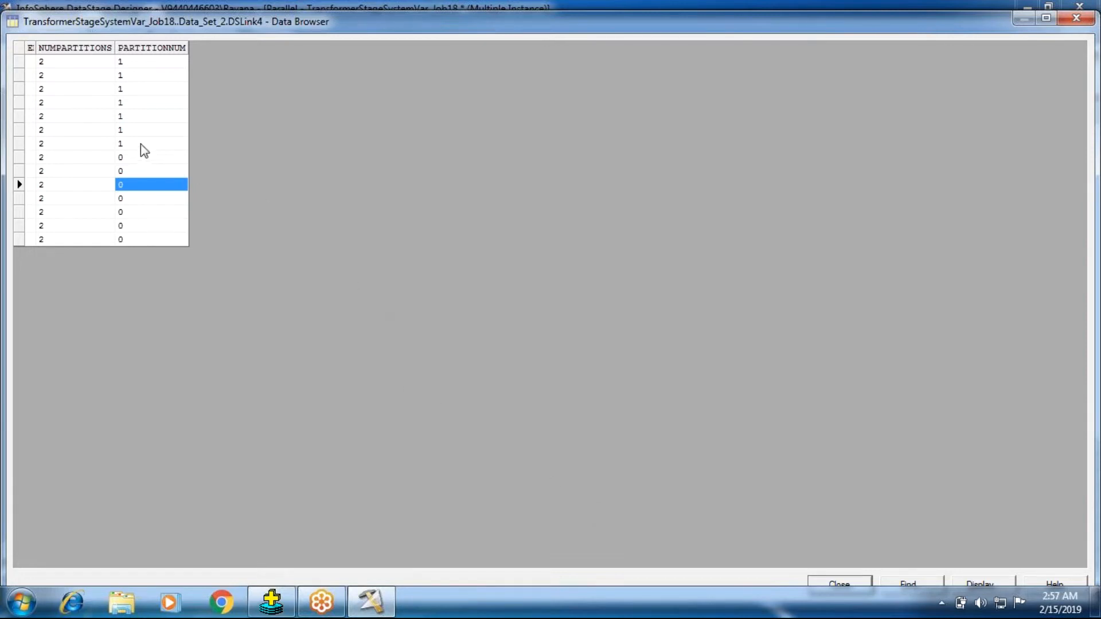
pyautogui.click(135, 171)
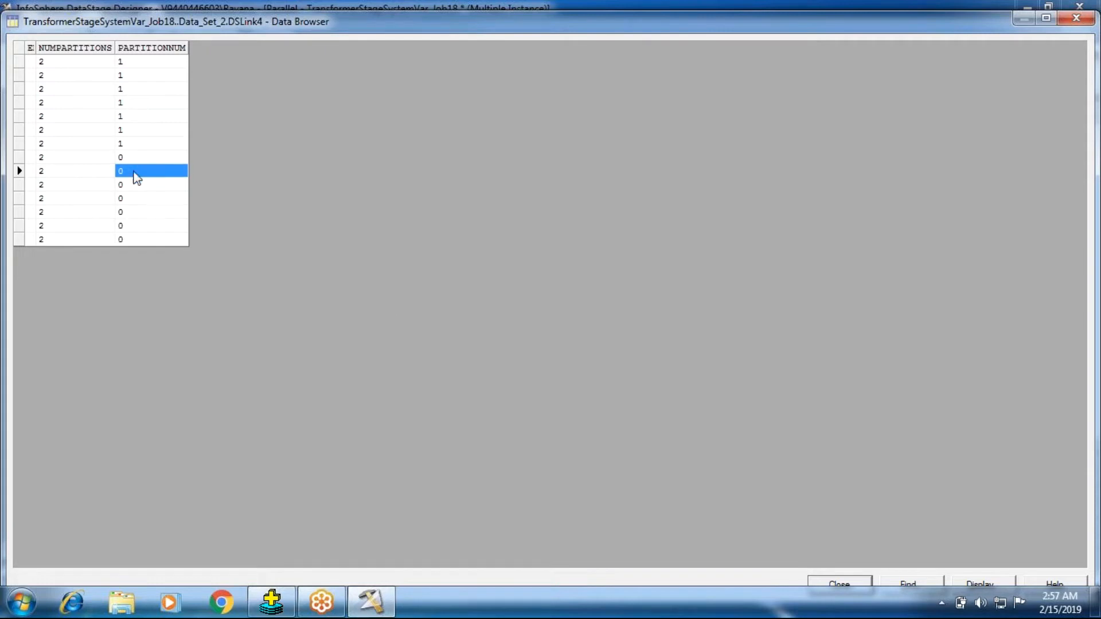
pyautogui.click(134, 131)
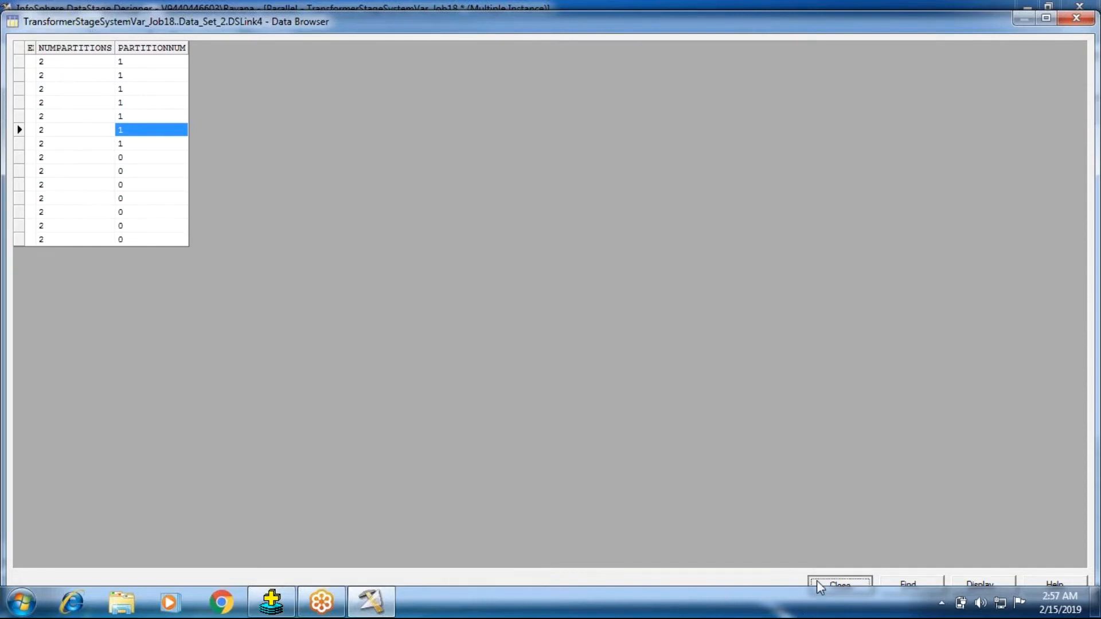
# - Close the data view and check the partition type set on the DSLink3 input in the Transformer_1 stage properties
pyautogui.click(837, 583)
pyautogui.rightClick(510, 267)
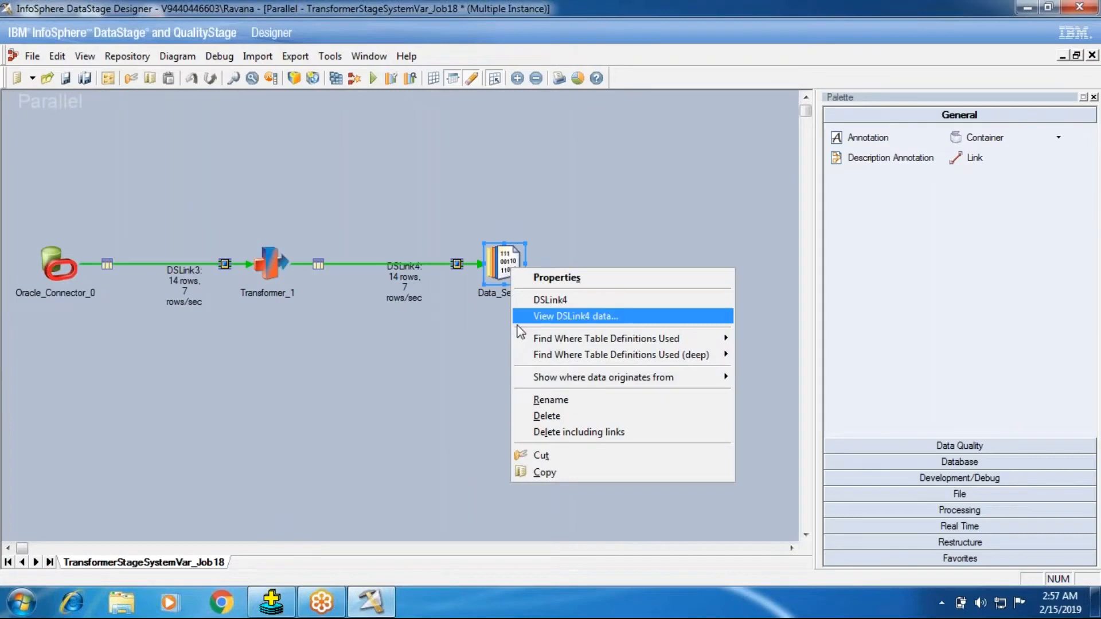
pyautogui.click(413, 333)
pyautogui.doubleClick(273, 267)
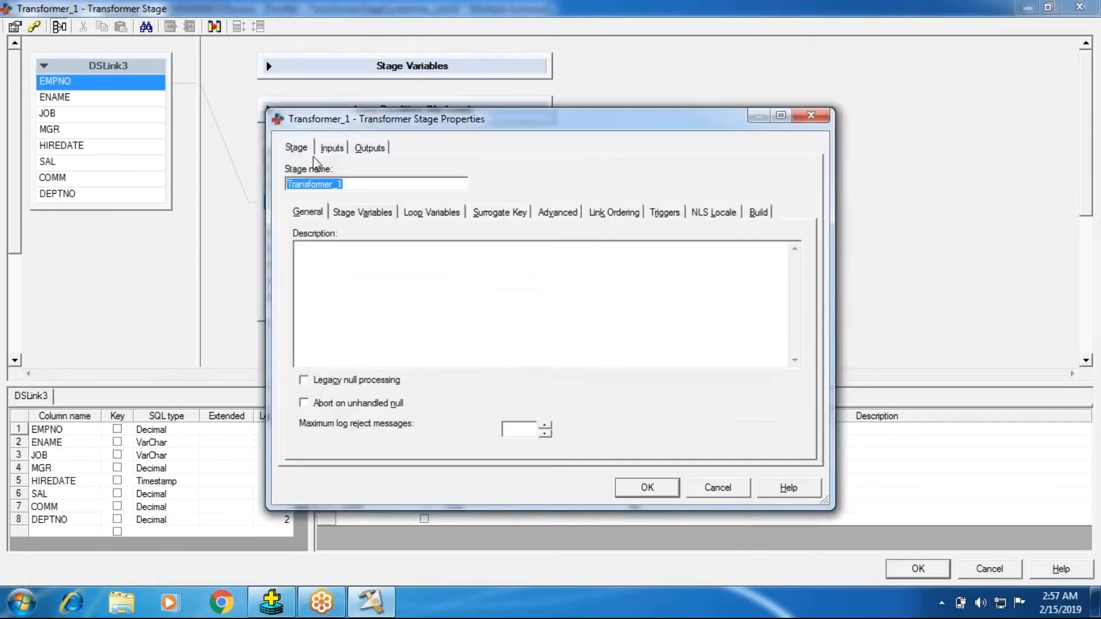
pyautogui.click(331, 148)
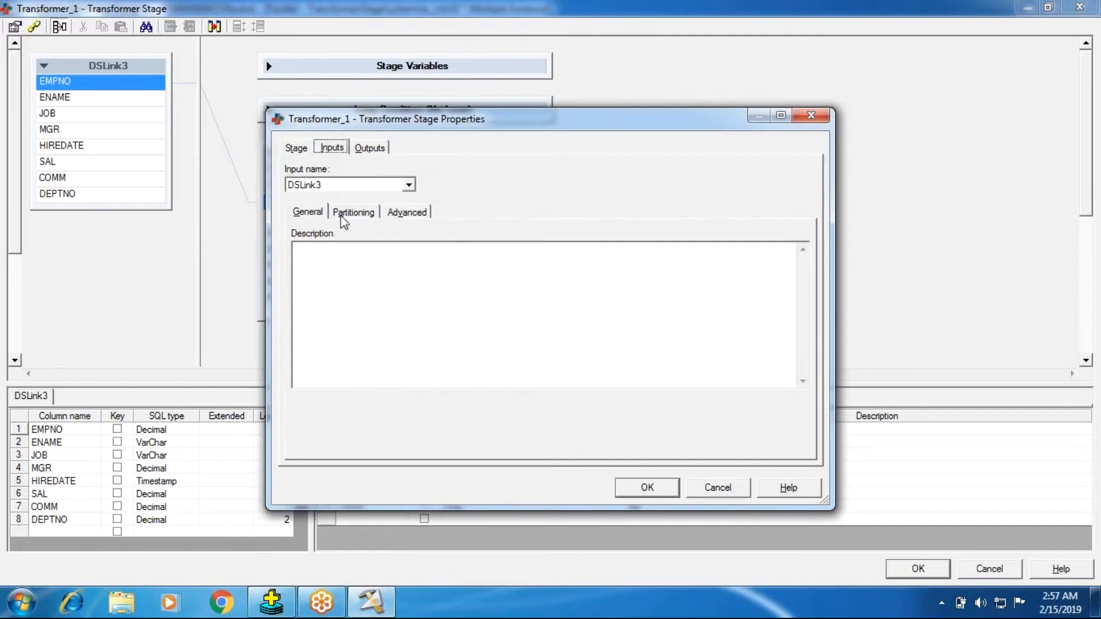
pyautogui.click(343, 218)
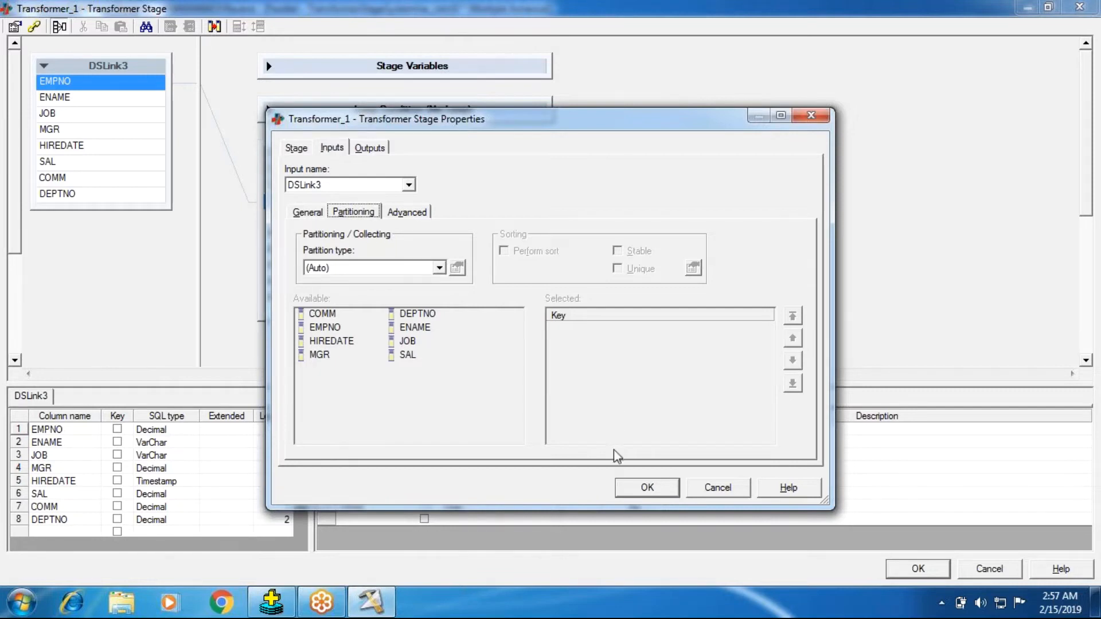
pyautogui.click(632, 484)
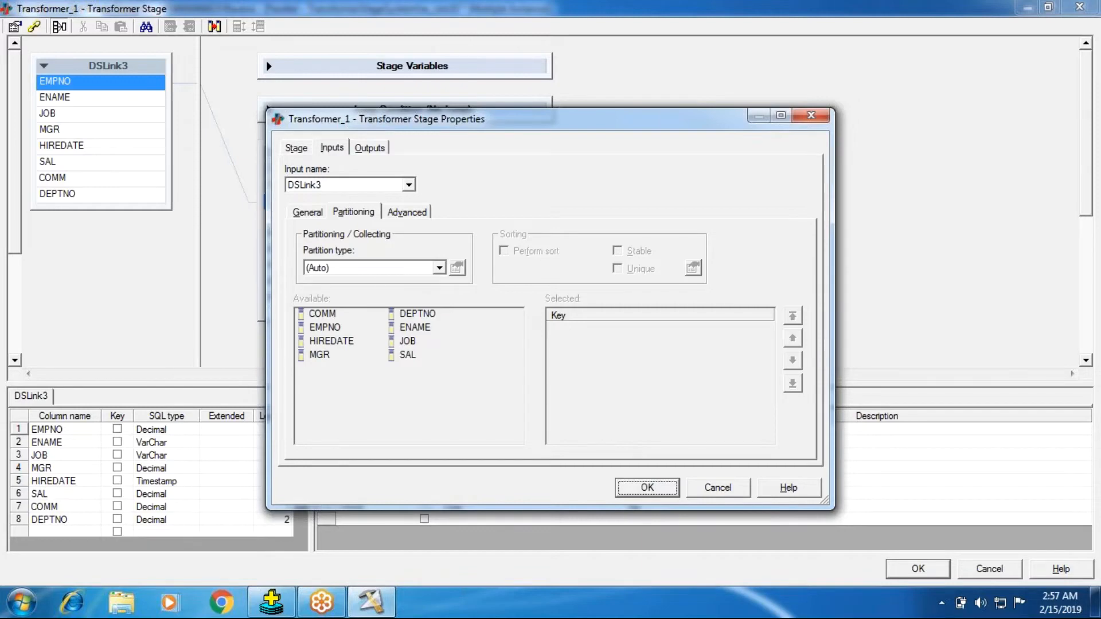
pyautogui.click(893, 573)
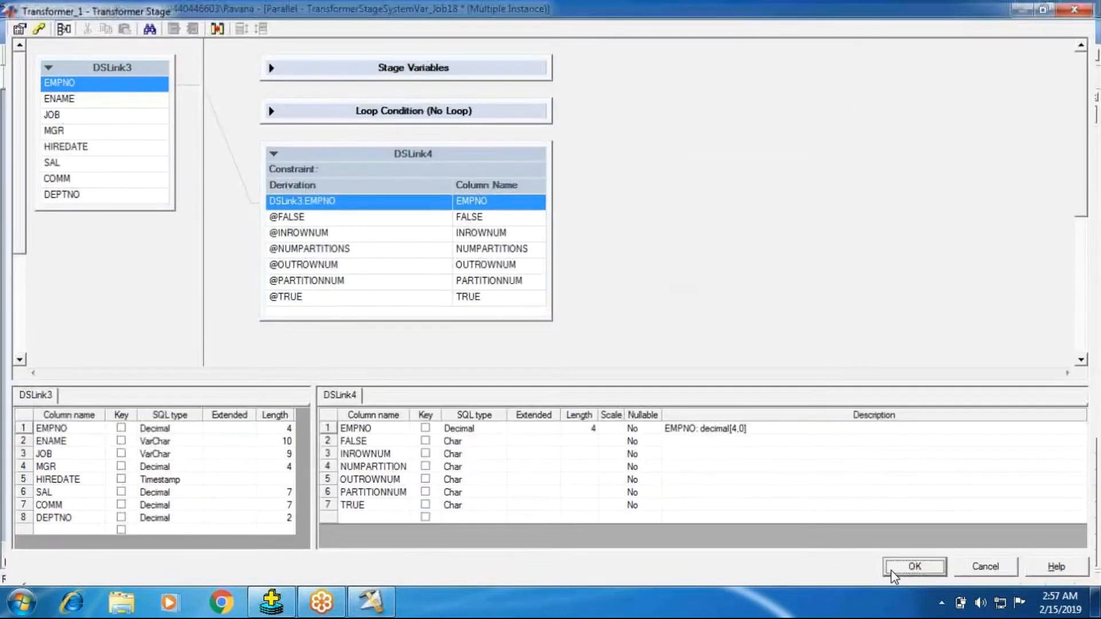
# - Display the DSLink4 data of the Data_Set_2 stage
pyautogui.rightClick(517, 263)
pyautogui.click(539, 313)
pyautogui.click(670, 264)
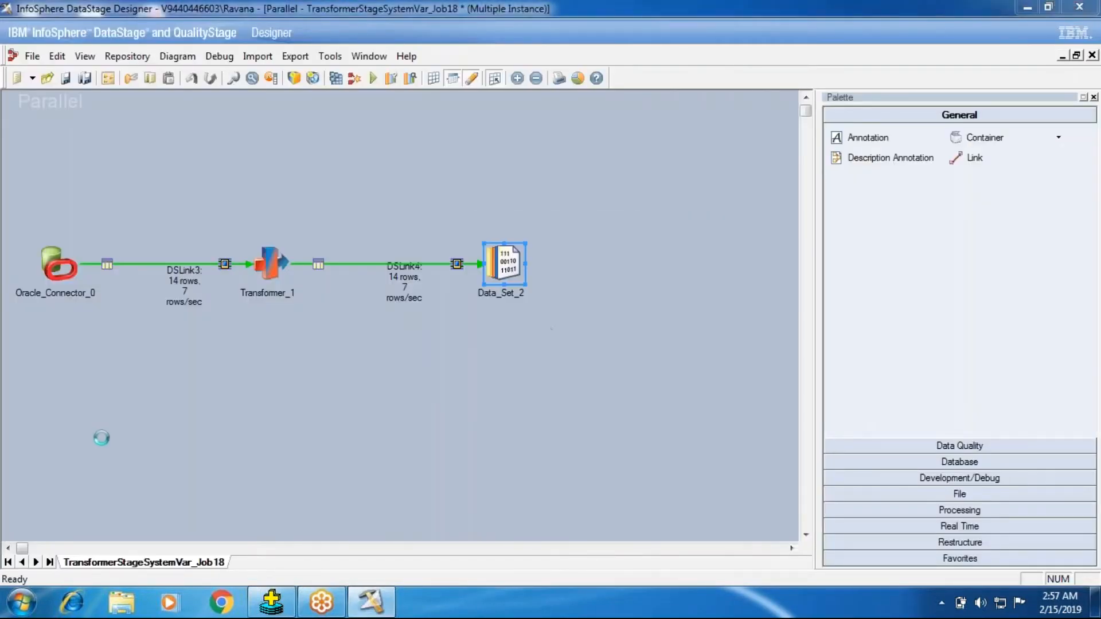
# - Switch to Oracle SQL*Plus and query all source rows with "select * from emp;"
pyautogui.click(271, 602)
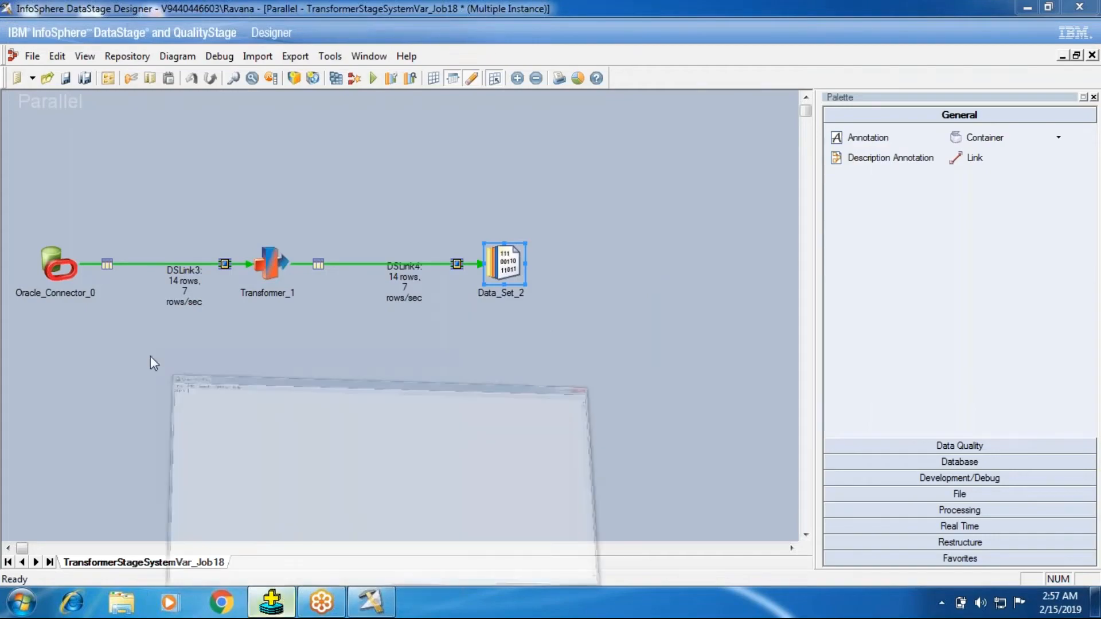
pyautogui.write('se')
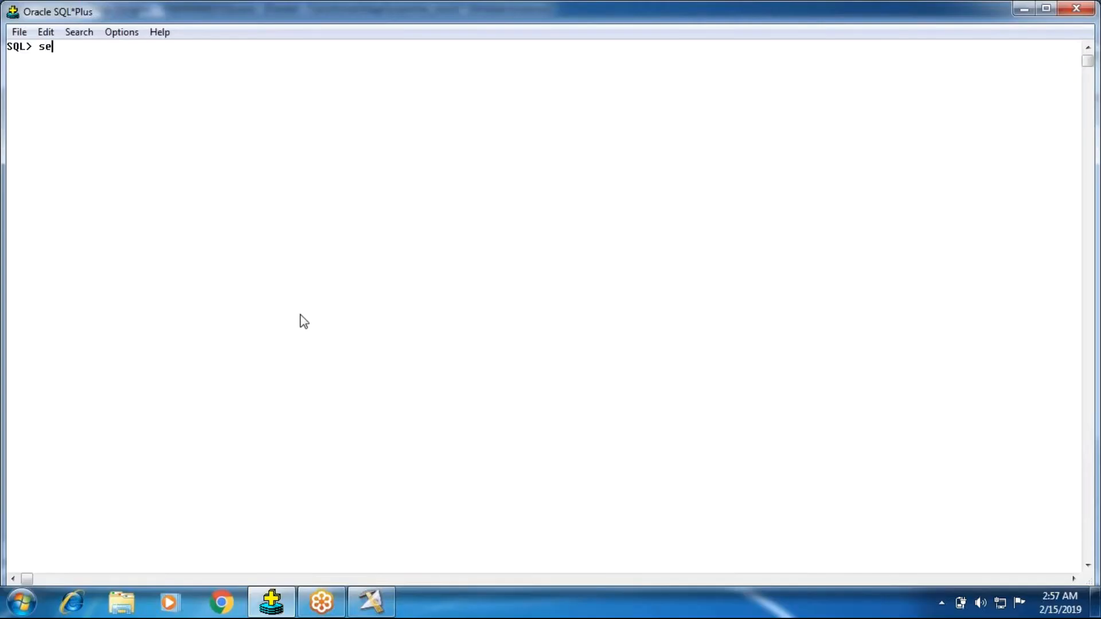
pyautogui.write('lect * from emp;')
pyautogui.press('Return')
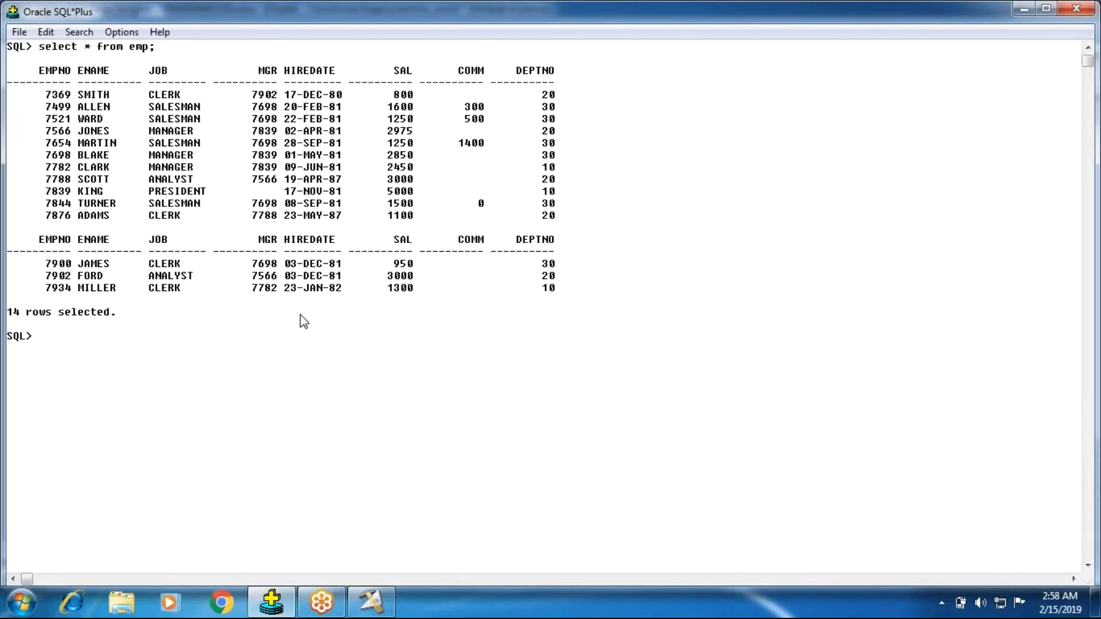
# - In the DataStage Data Browser, show only EMPNO, NUMPARTITIONS and PARTITIONNUM by hiding FALSE, INROWNUM, OUTROWNUM and TRUE
pyautogui.click(378, 603)
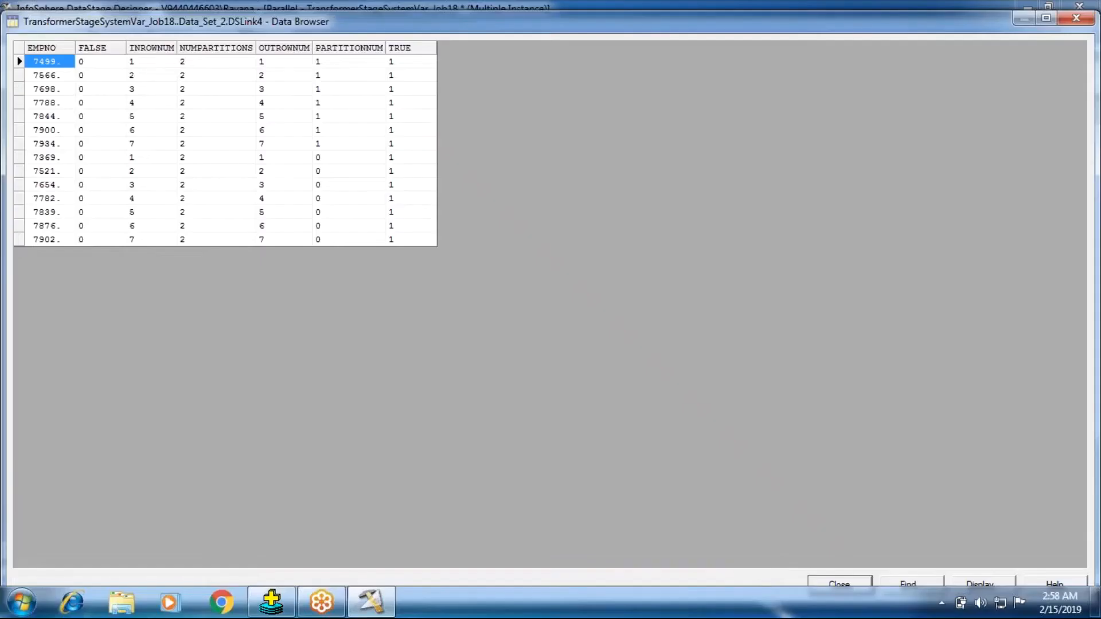
pyautogui.click(966, 584)
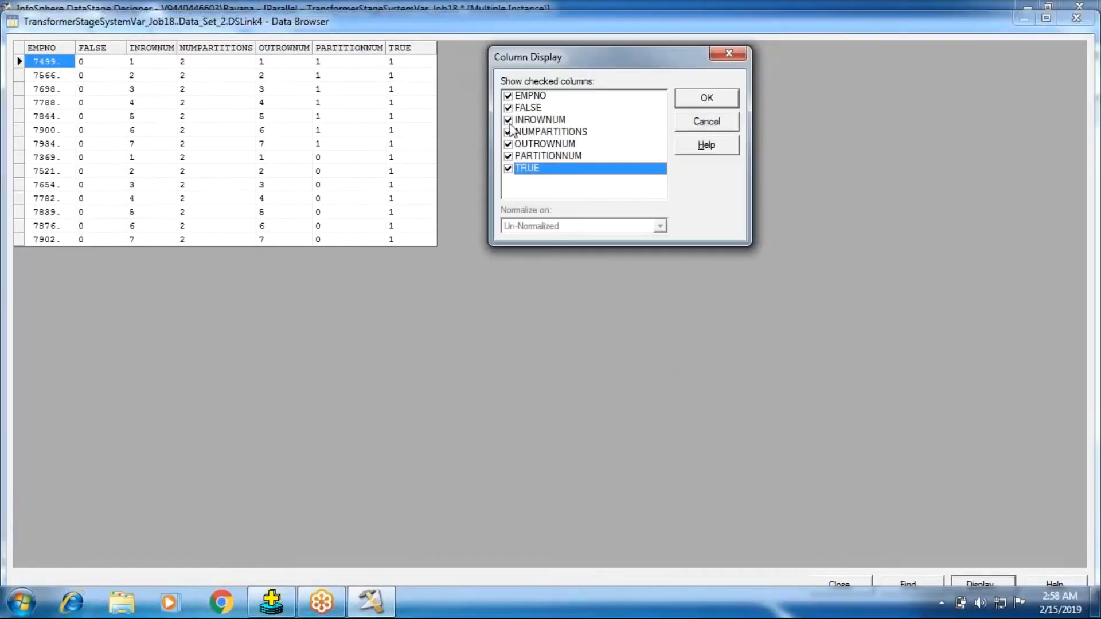
pyautogui.click(508, 108)
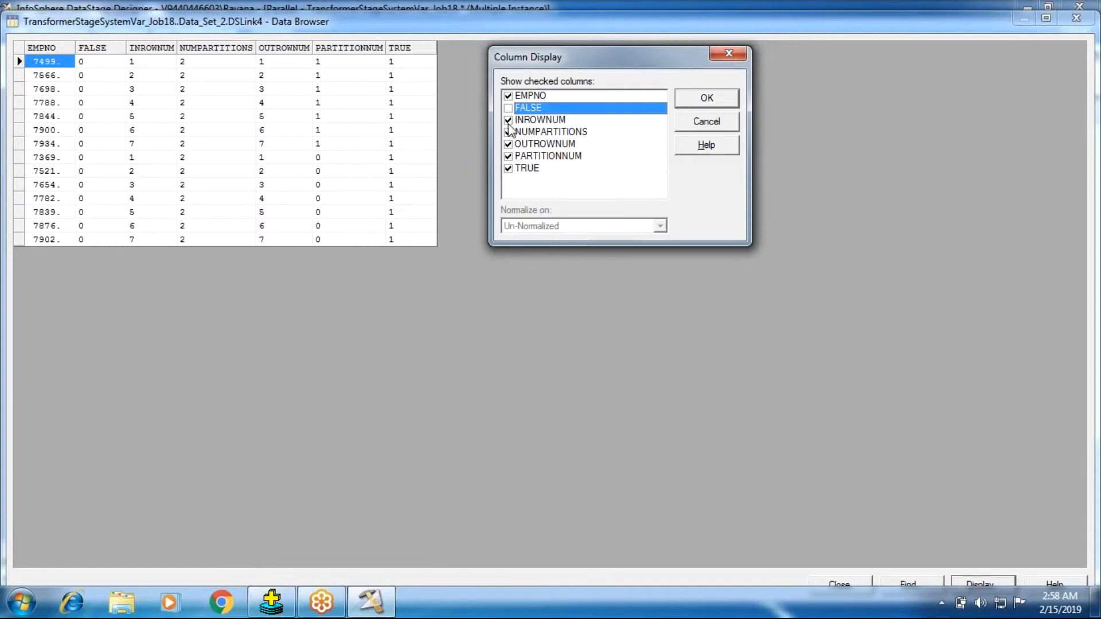
pyautogui.click(508, 120)
pyautogui.click(508, 144)
pyautogui.click(508, 168)
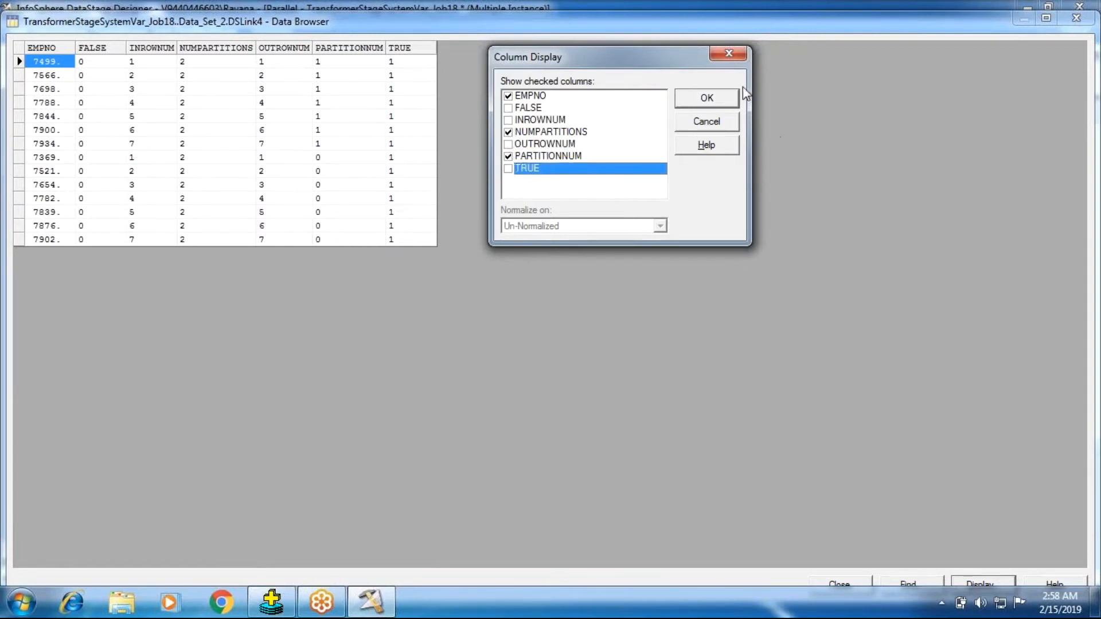
pyautogui.click(721, 107)
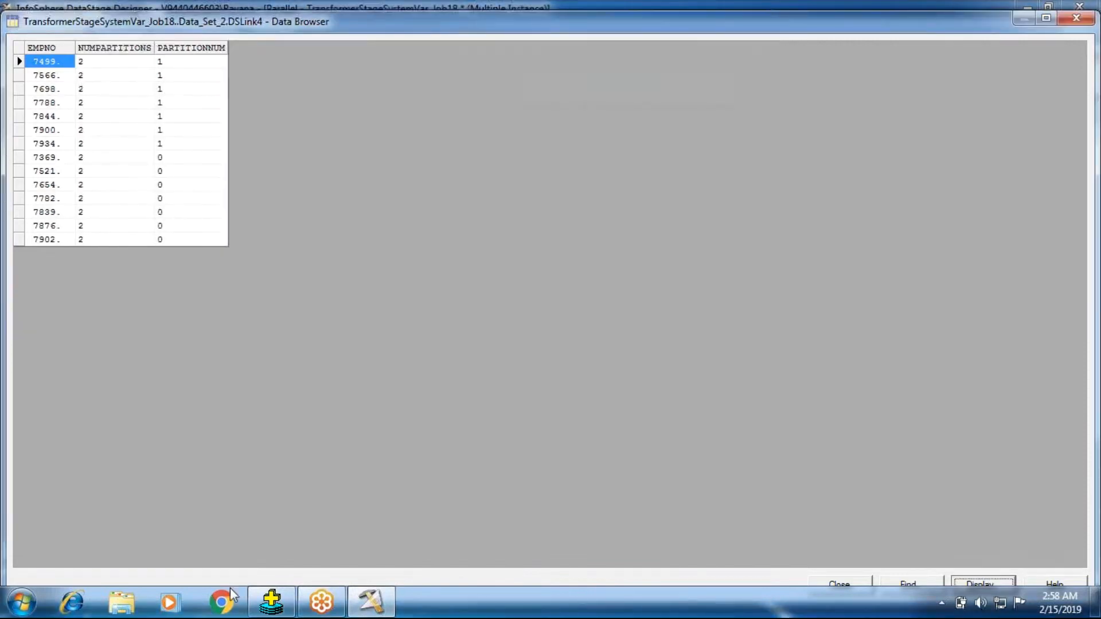
# - Match the first employee row of the SQL*Plus emp listing to its partition number in the data set
pyautogui.click(163, 157)
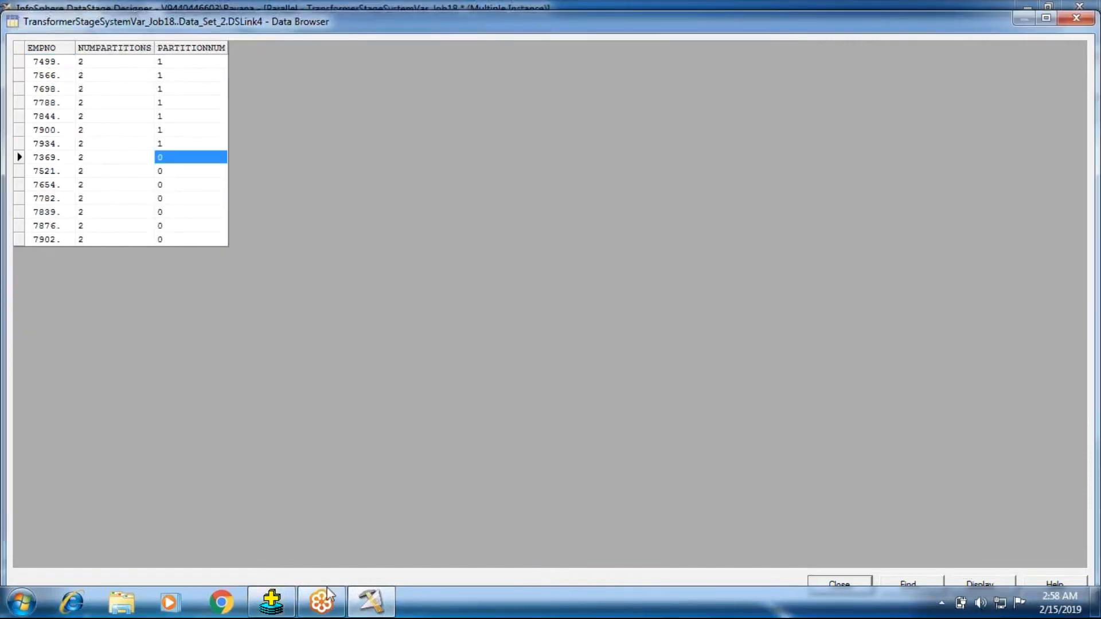
pyautogui.click(271, 602)
pyautogui.moveTo(46, 95); pyautogui.dragTo(550, 102)
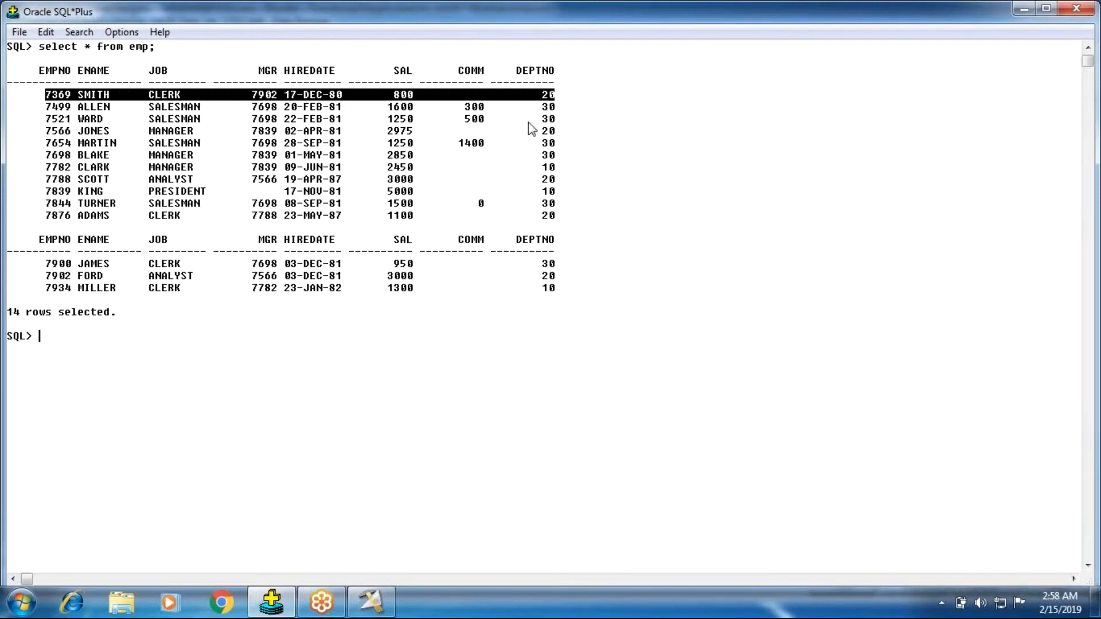
pyautogui.click(371, 607)
pyautogui.click(47, 157)
pyautogui.click(95, 161)
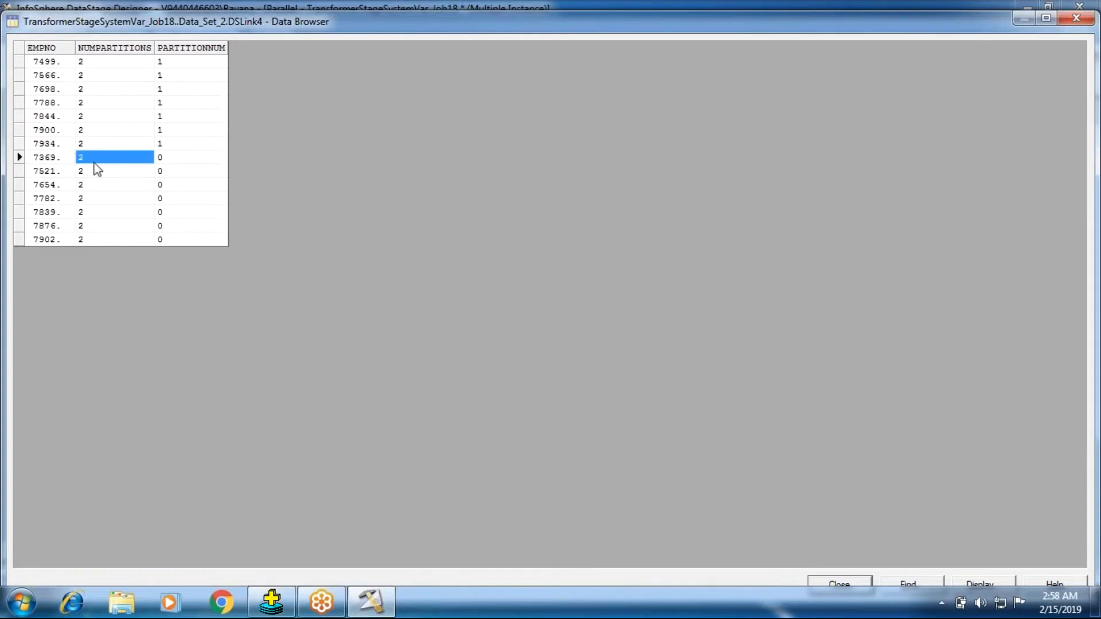
pyautogui.click(167, 161)
pyautogui.click(80, 157)
pyautogui.click(114, 157)
pyautogui.click(166, 156)
pyautogui.click(142, 156)
pyautogui.click(47, 157)
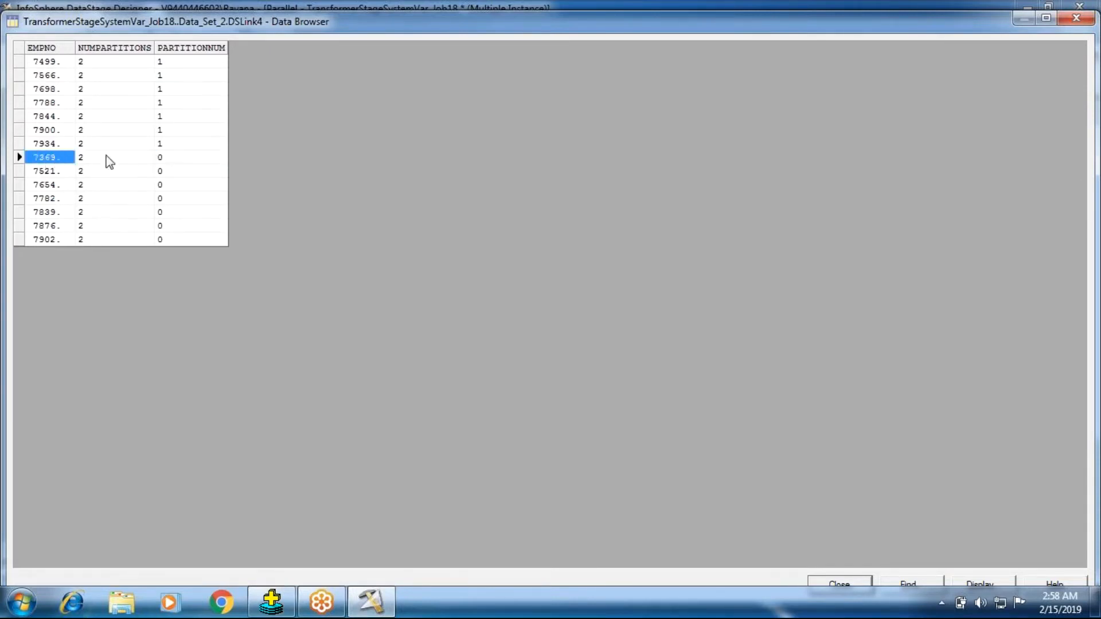
# - Match the second employee row of the emp listing to its data set row and compare its partition number with the first employee's
pyautogui.click(271, 602)
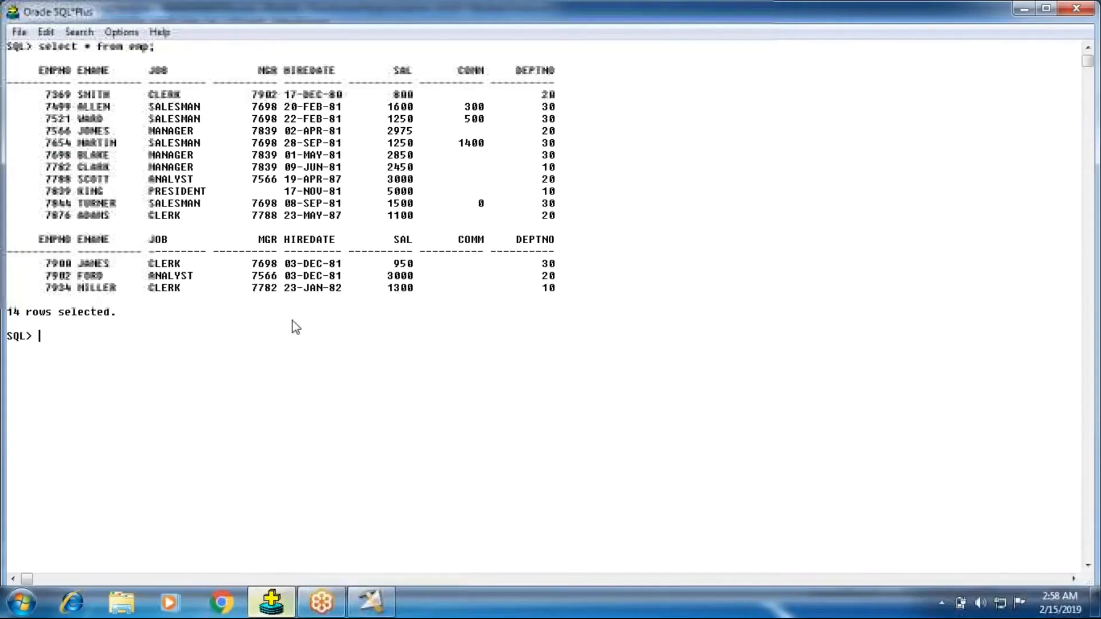
pyautogui.moveTo(40, 108); pyautogui.dragTo(62, 108)
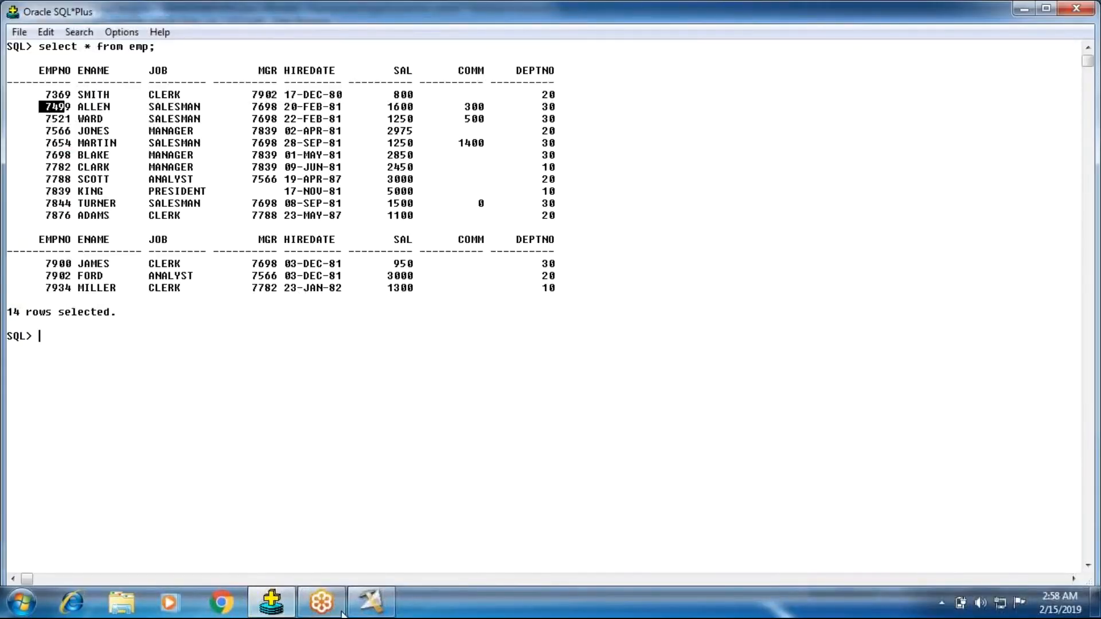
pyautogui.click(359, 606)
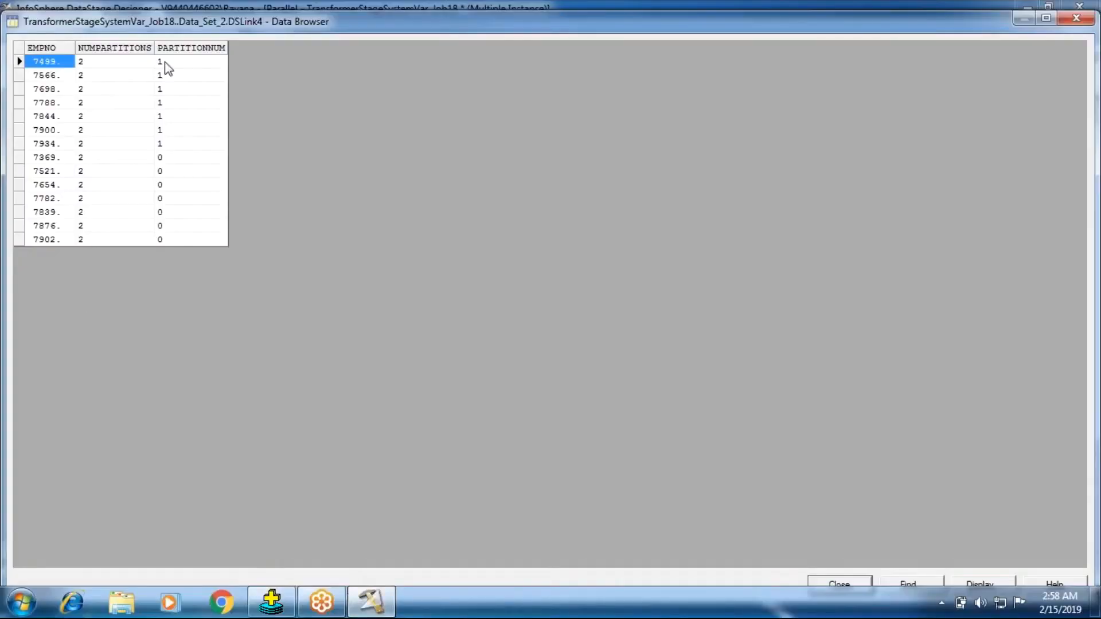
pyautogui.click(164, 61)
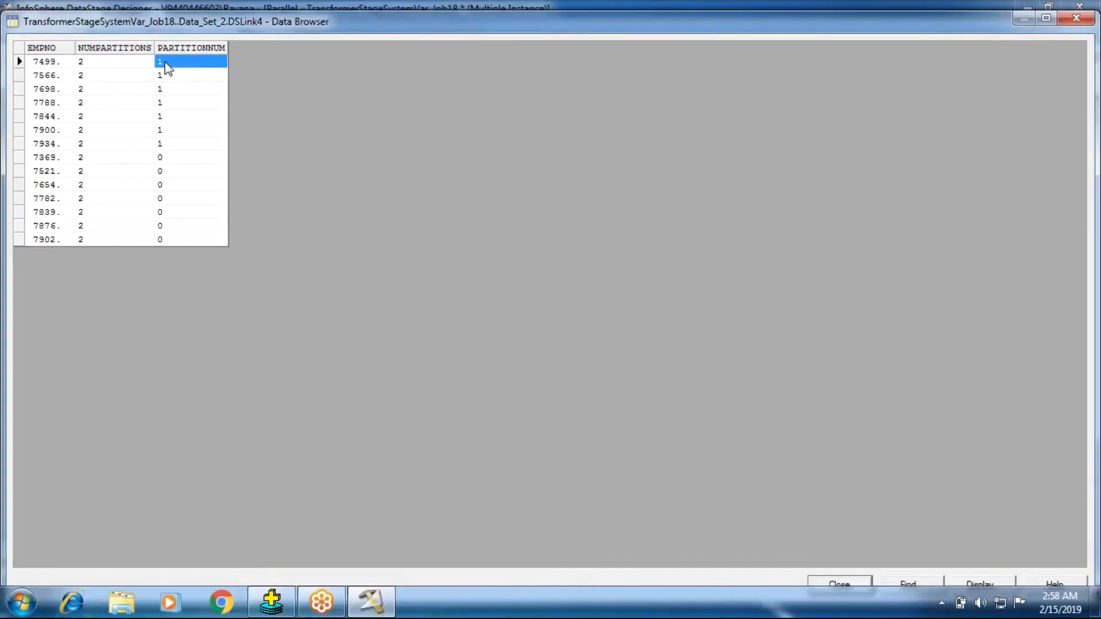
pyautogui.click(164, 184)
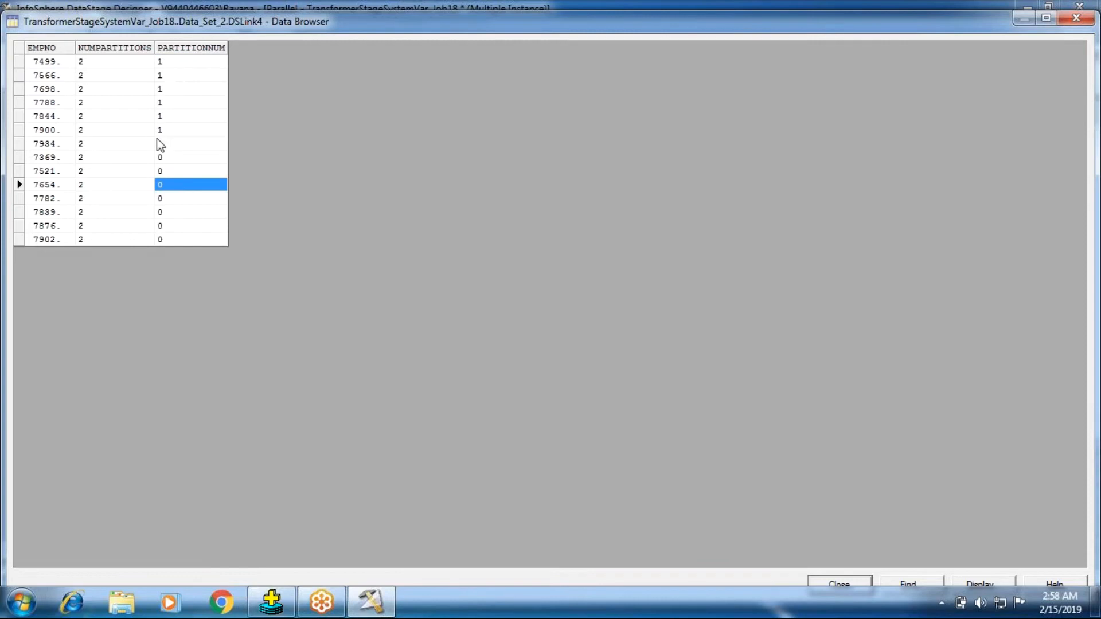
pyautogui.click(163, 158)
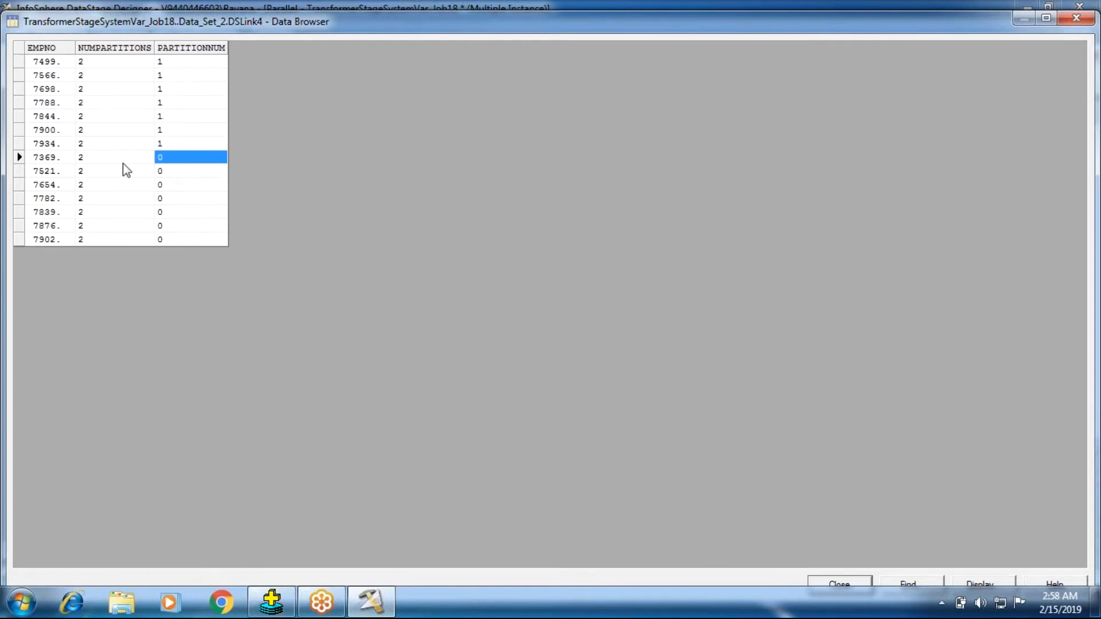
pyautogui.click(190, 64)
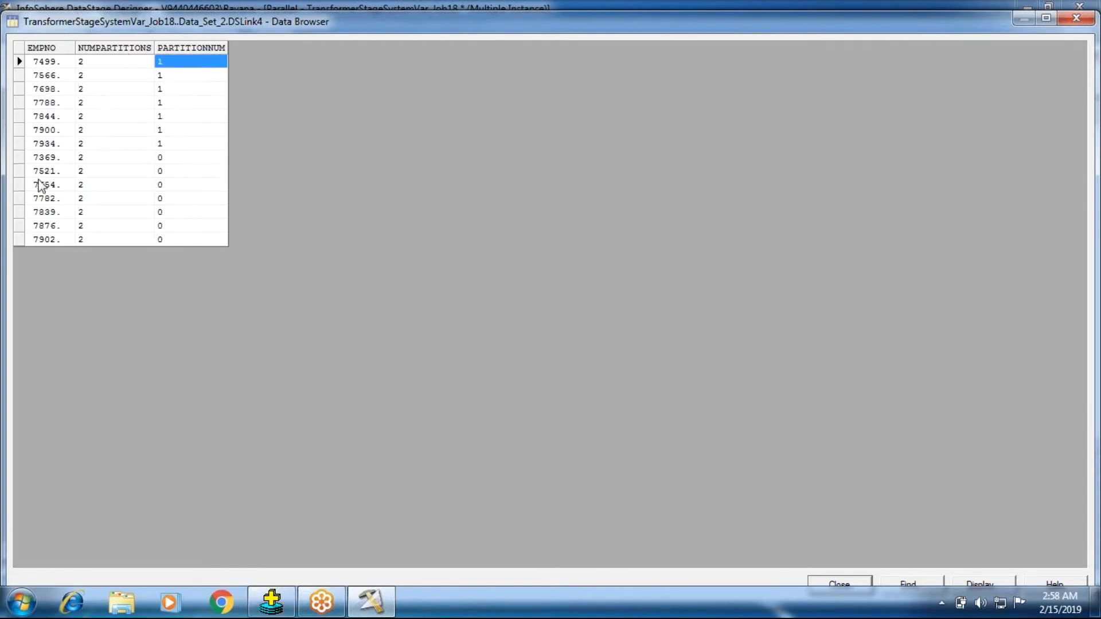
pyautogui.click(177, 158)
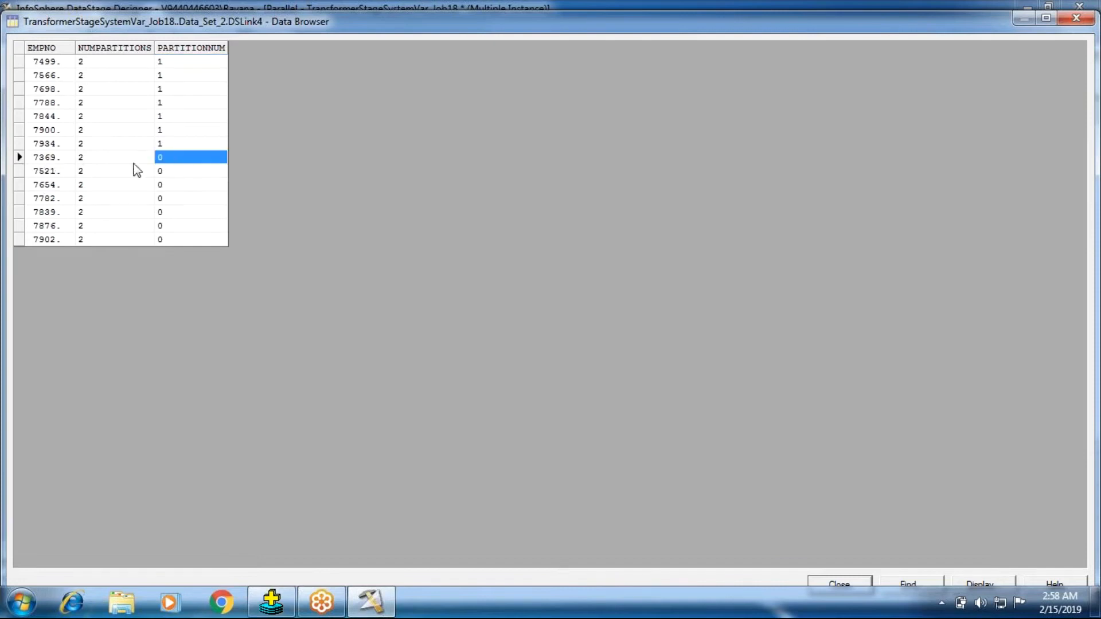
pyautogui.click(271, 602)
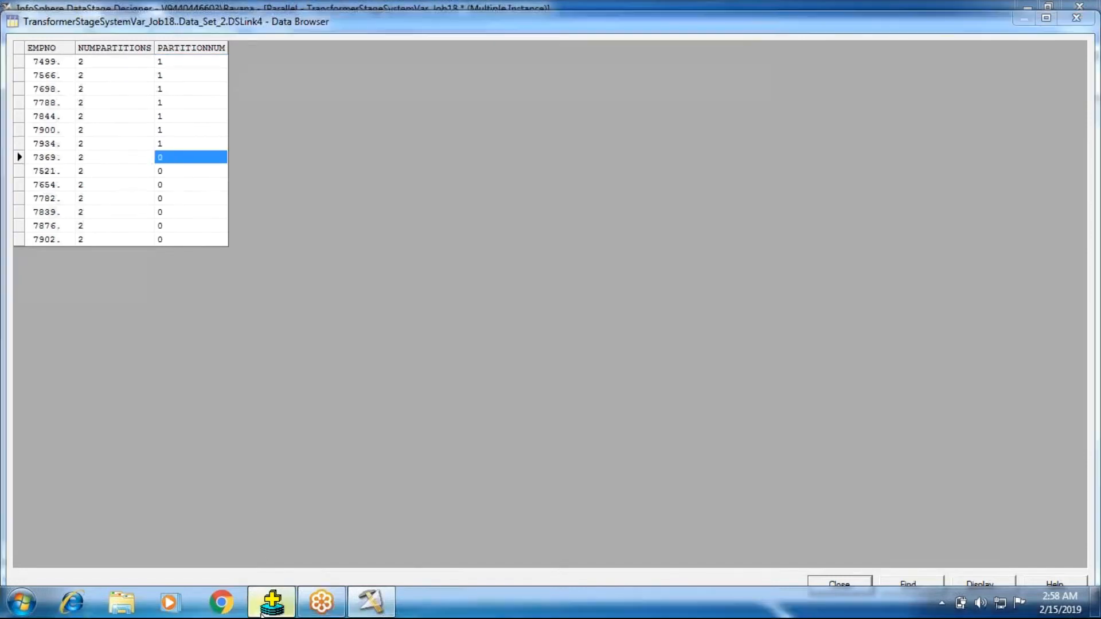
pyautogui.click(375, 603)
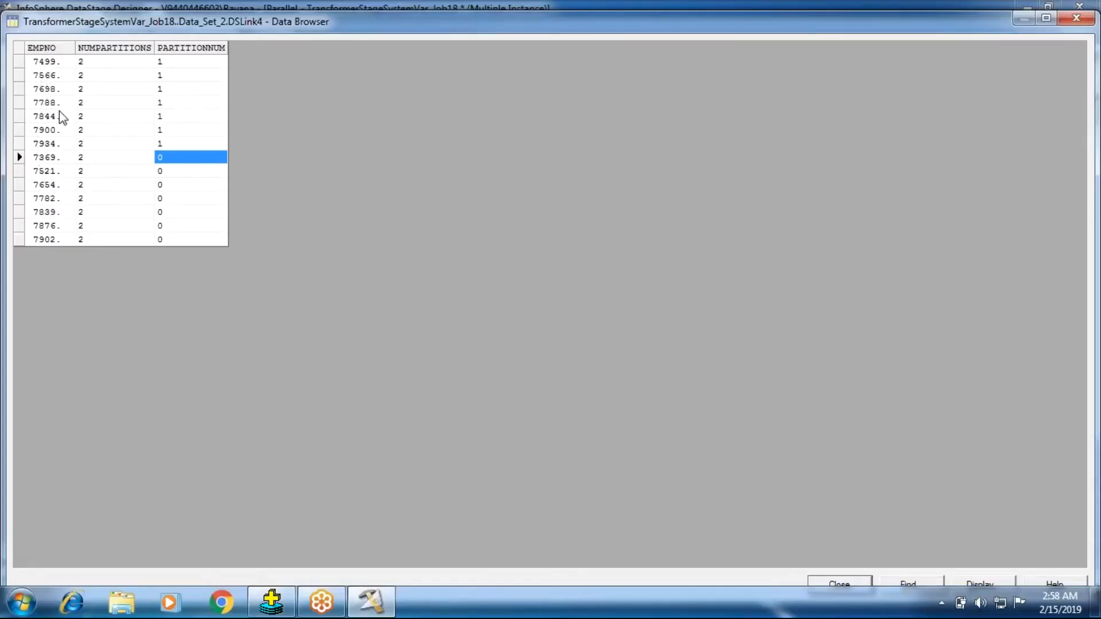
pyautogui.click(269, 611)
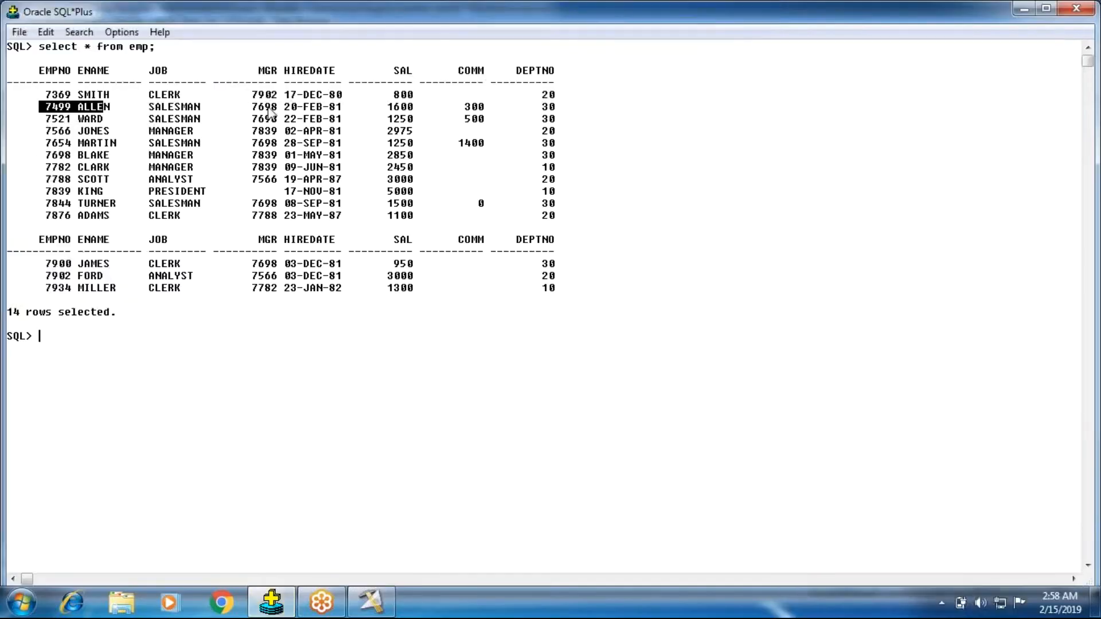
pyautogui.moveTo(269, 112); pyautogui.dragTo(602, 110)
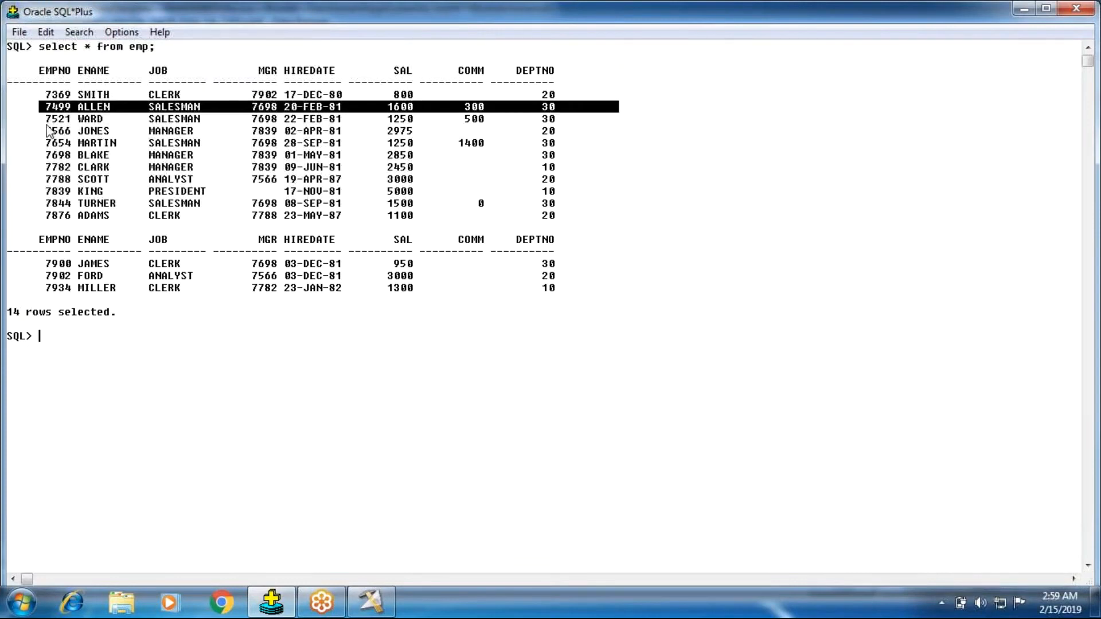
# - Match the third employee row of the emp listing to its partition number in the data set and return to the SQL*Plus listing
pyautogui.moveTo(46, 118); pyautogui.dragTo(95, 123)
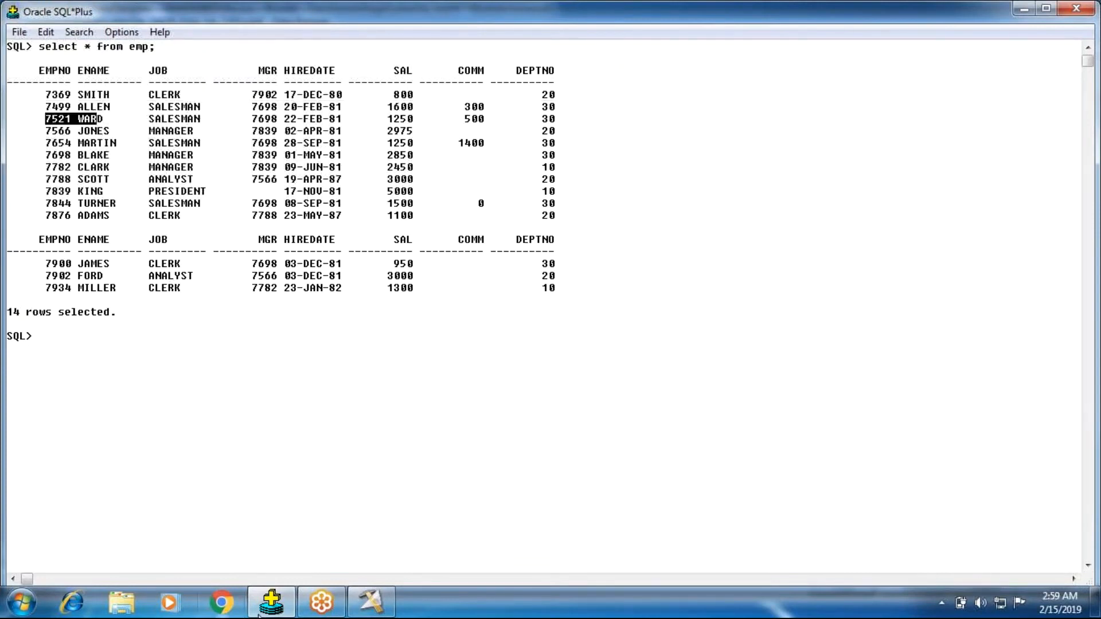
pyautogui.click(371, 602)
pyautogui.click(38, 173)
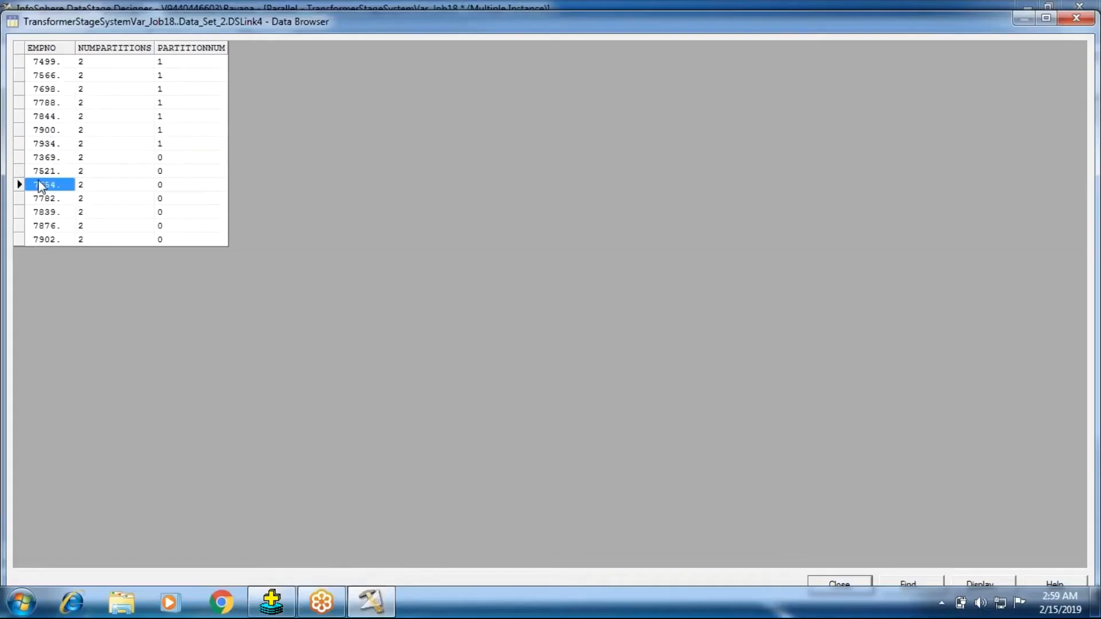
pyautogui.click(163, 175)
pyautogui.click(127, 174)
pyautogui.click(45, 172)
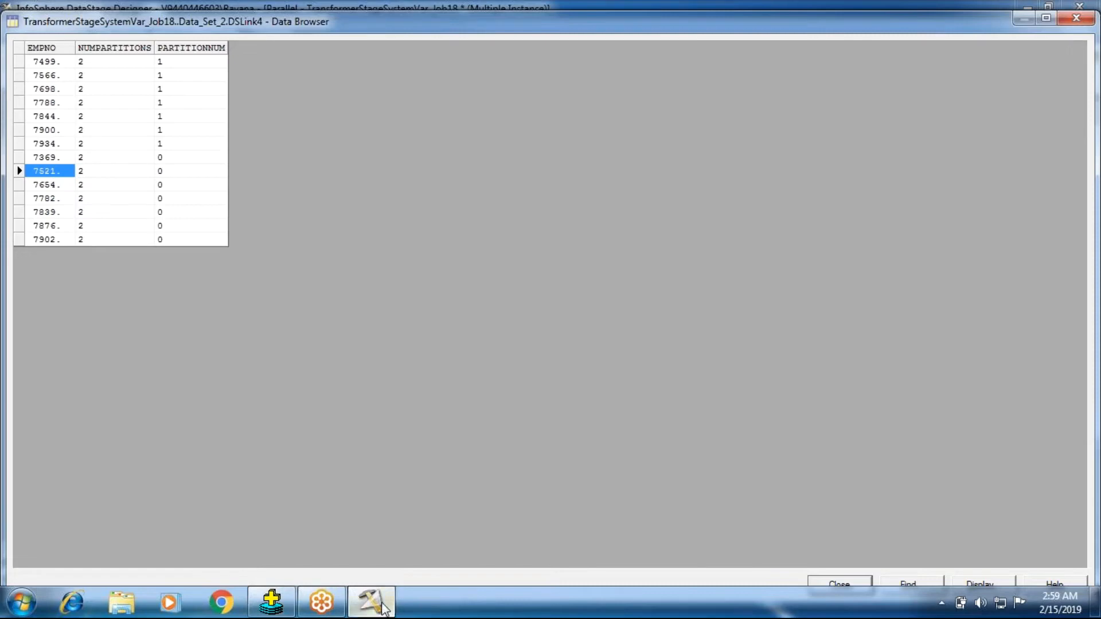
pyautogui.click(274, 603)
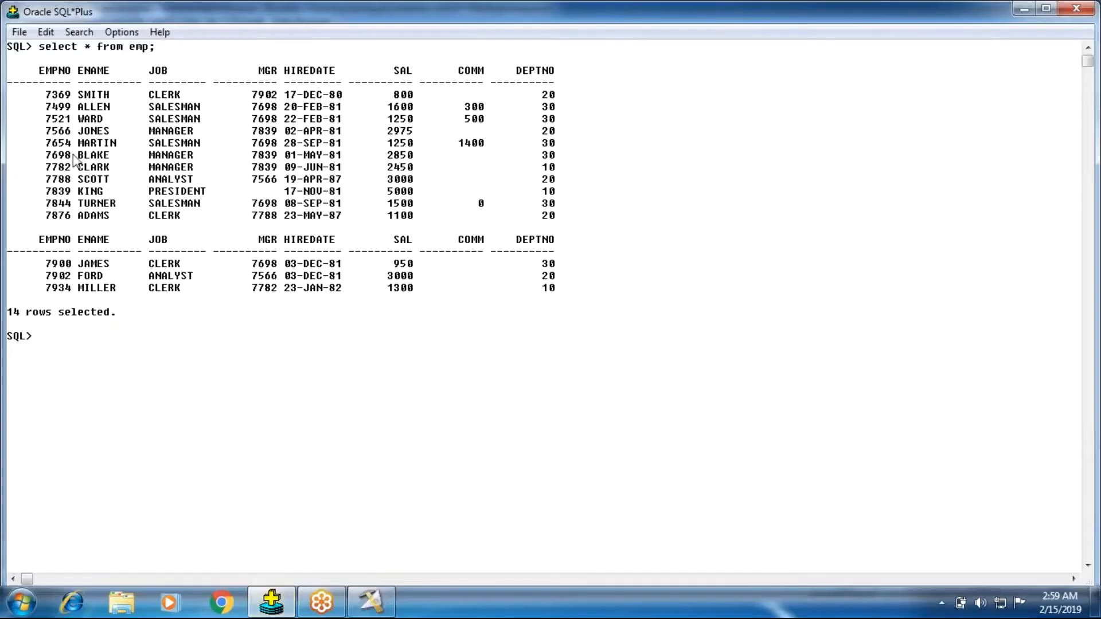
# - Match the fourth employee row of the SQL*Plus emp listing to its partition number in the data set, and close the data view
pyautogui.moveTo(39, 131); pyautogui.dragTo(560, 138)
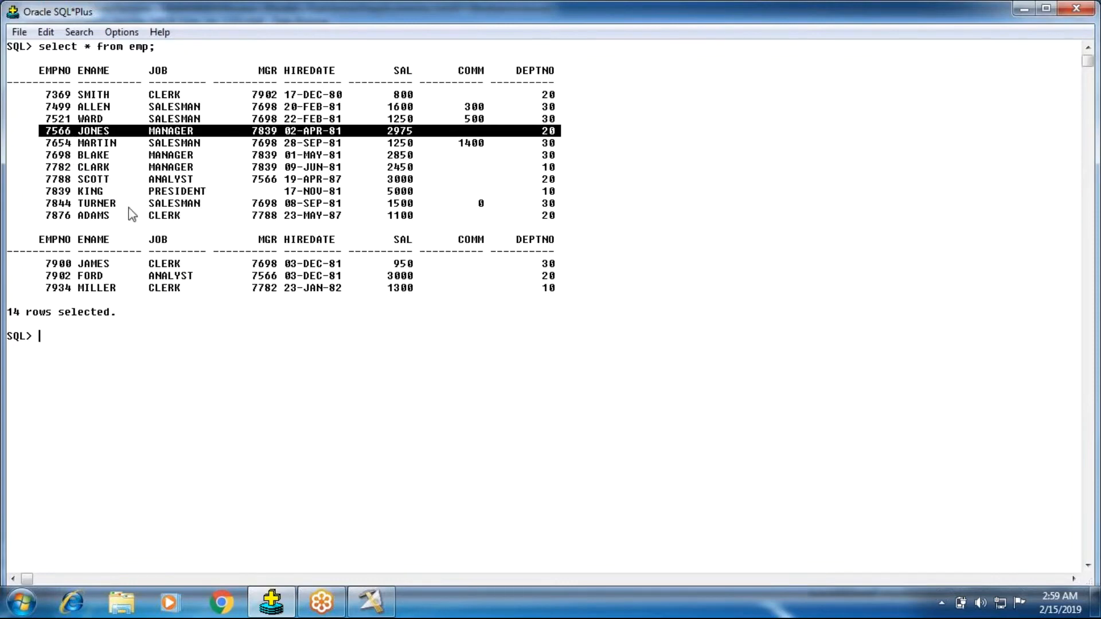
pyautogui.click(370, 602)
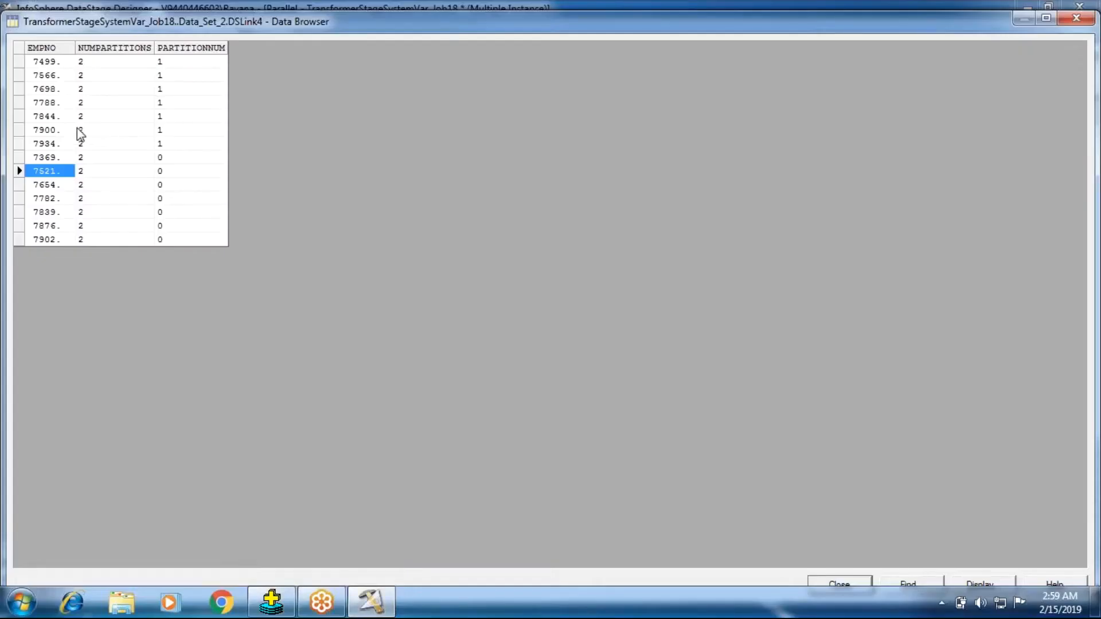
pyautogui.click(188, 75)
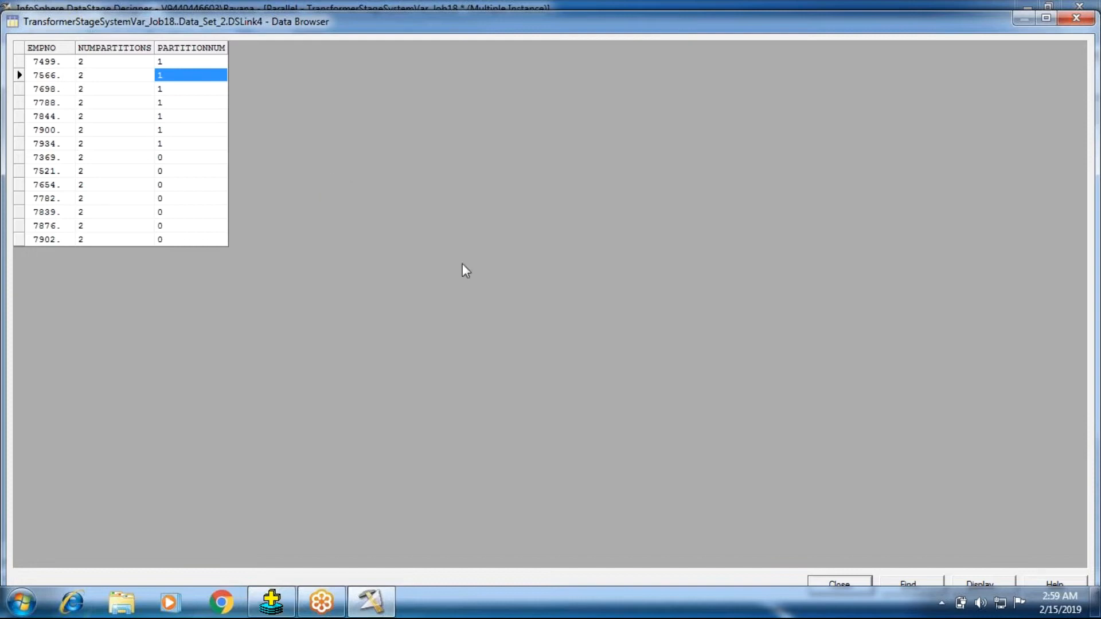
pyautogui.click(860, 581)
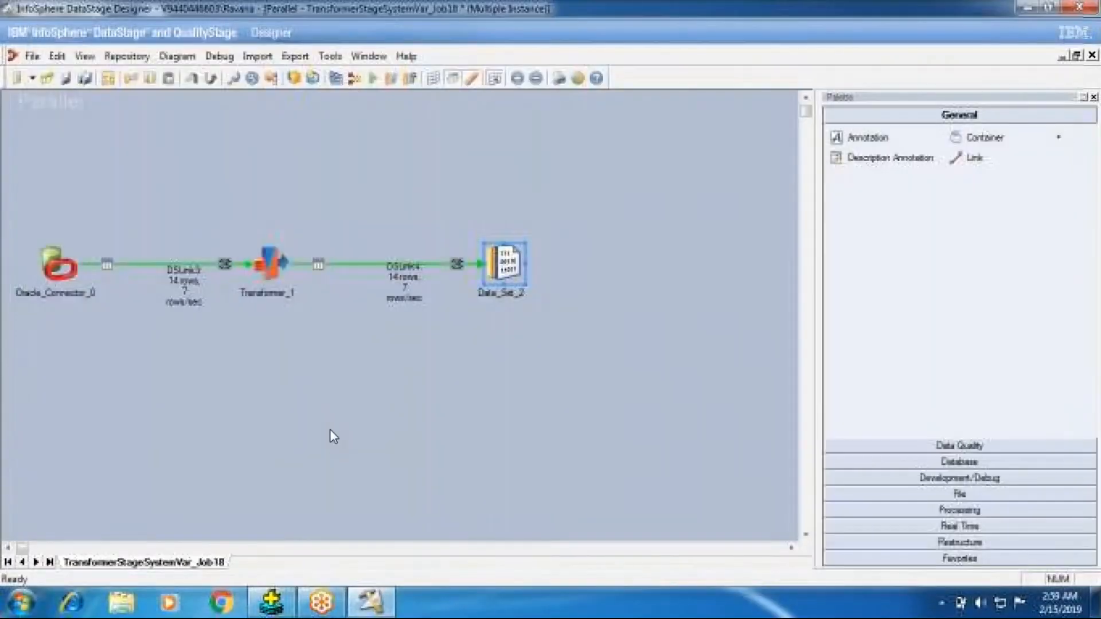
# - Review the DSLink4 derivations in Transformer_1 and view the data of Data_Set_2 again
pyautogui.doubleClick(271, 268)
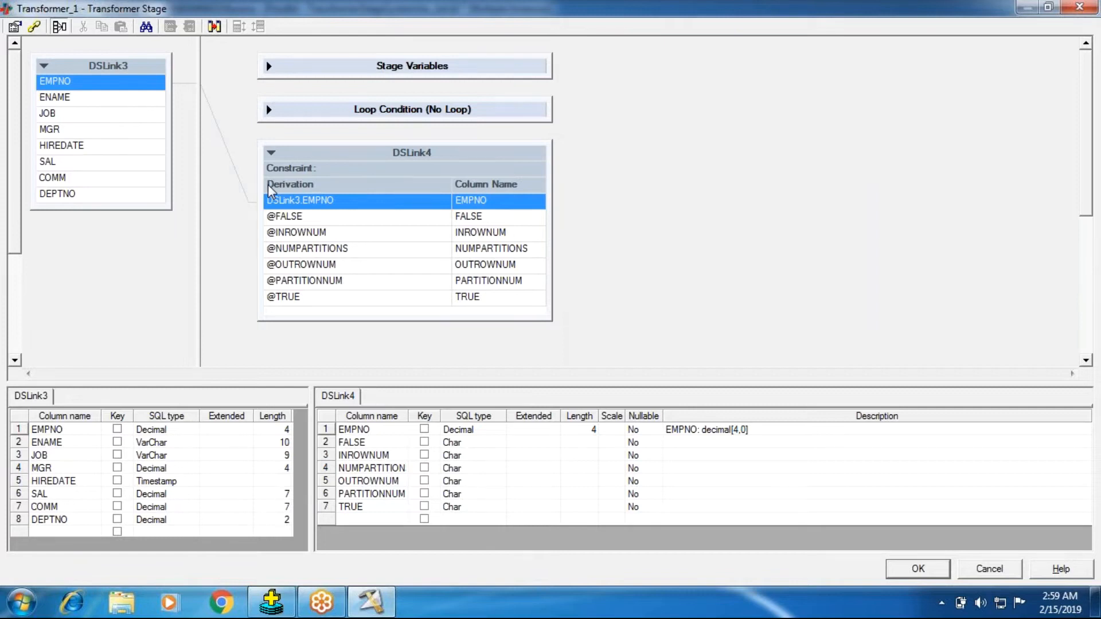
pyautogui.click(911, 568)
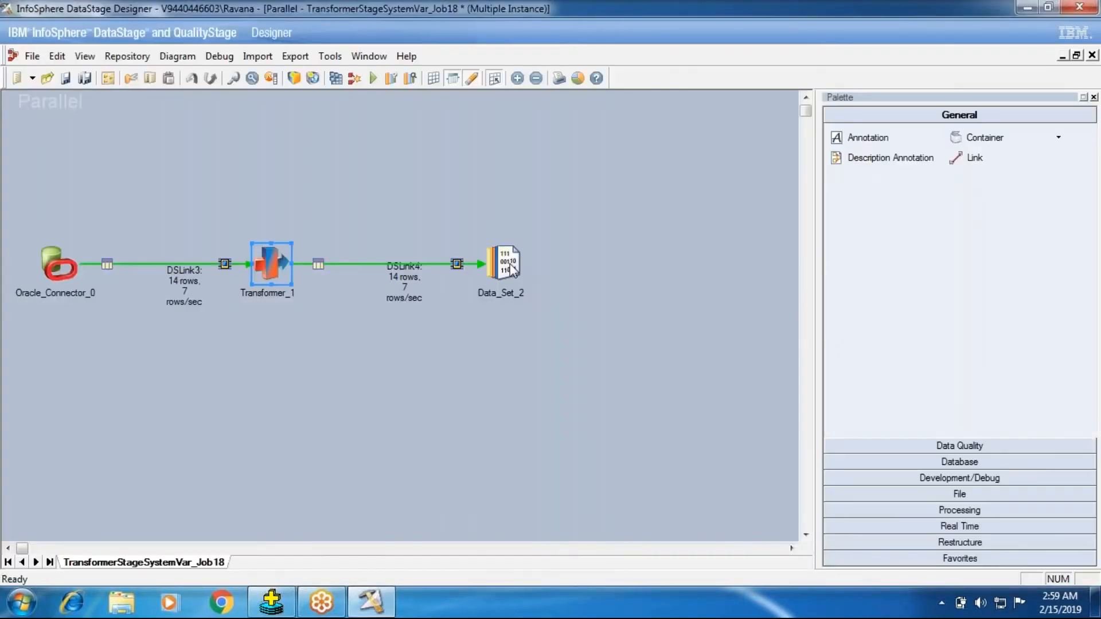
pyautogui.doubleClick(507, 265)
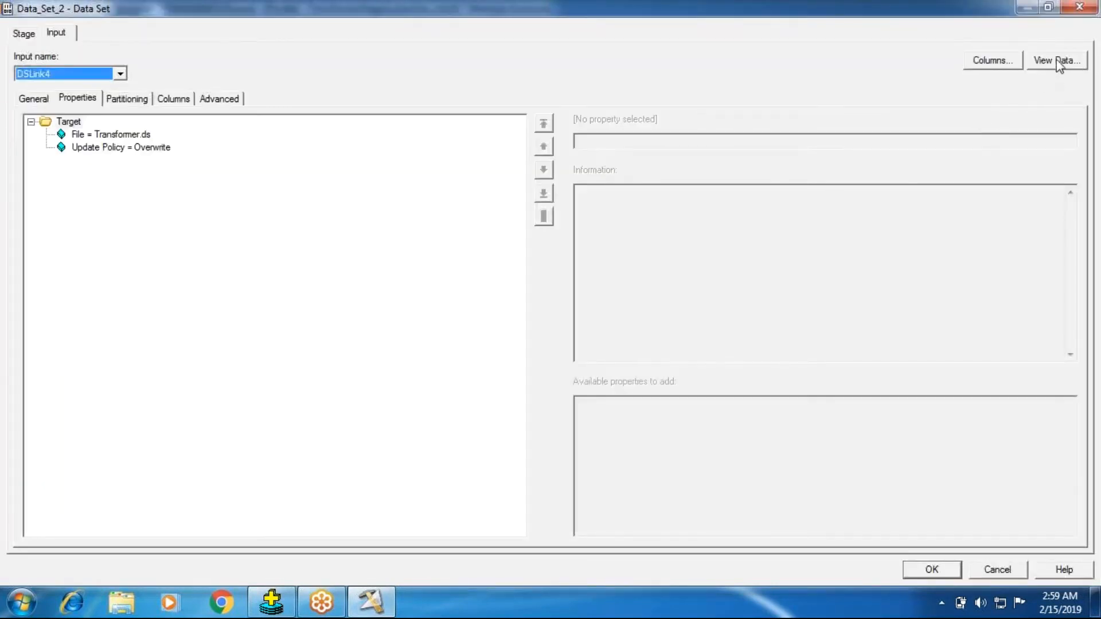
pyautogui.click(1059, 62)
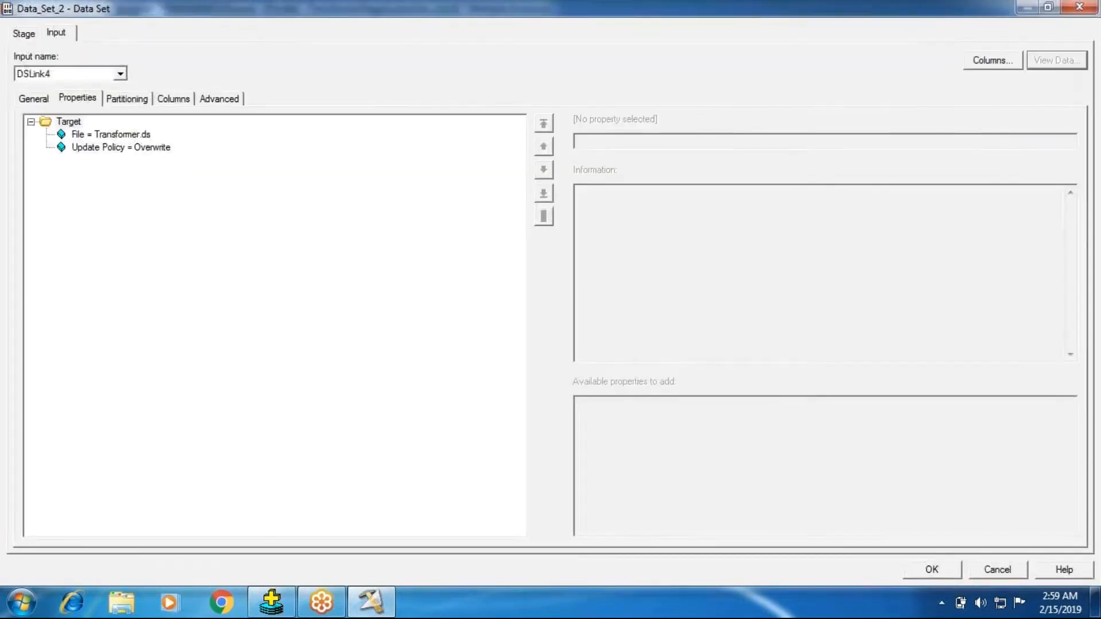
pyautogui.click(690, 256)
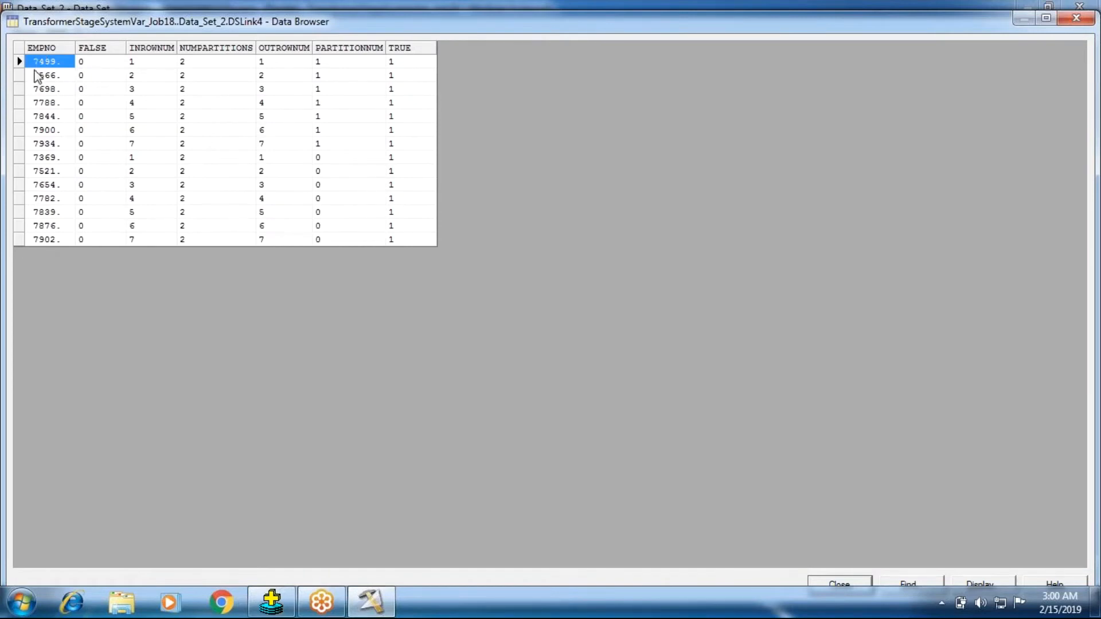
pyautogui.click(319, 159)
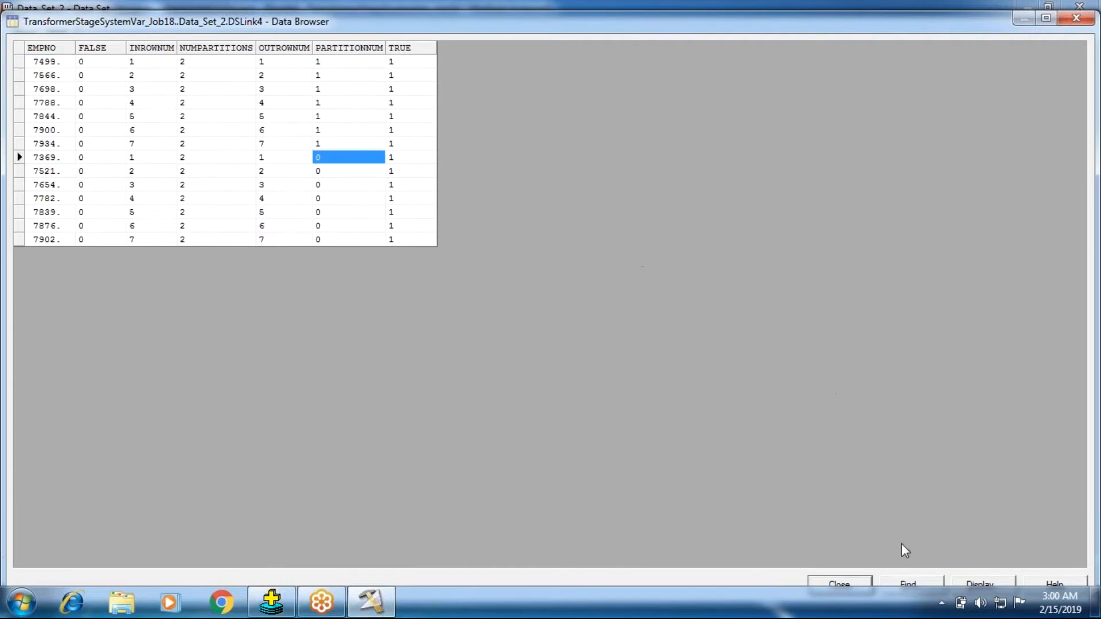
# - Limit the Data Browser display to EMPNO, NUMPARTITIONS and PARTITIONNUM by hiding FALSE, INROWNUM, OUTROWNUM and TRUE
pyautogui.click(967, 590)
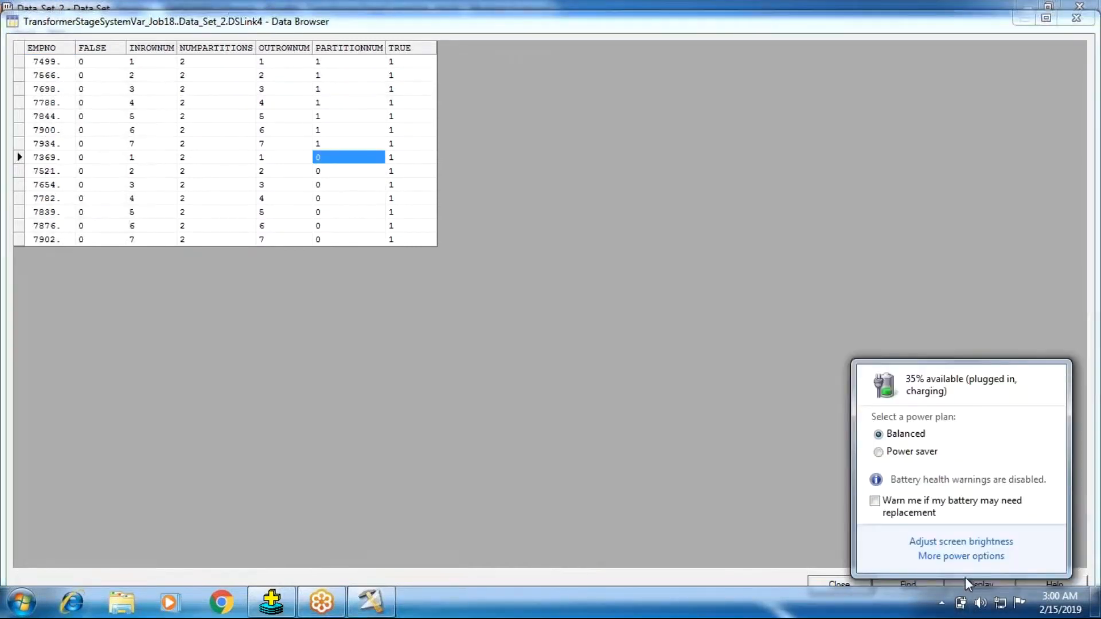
pyautogui.click(968, 580)
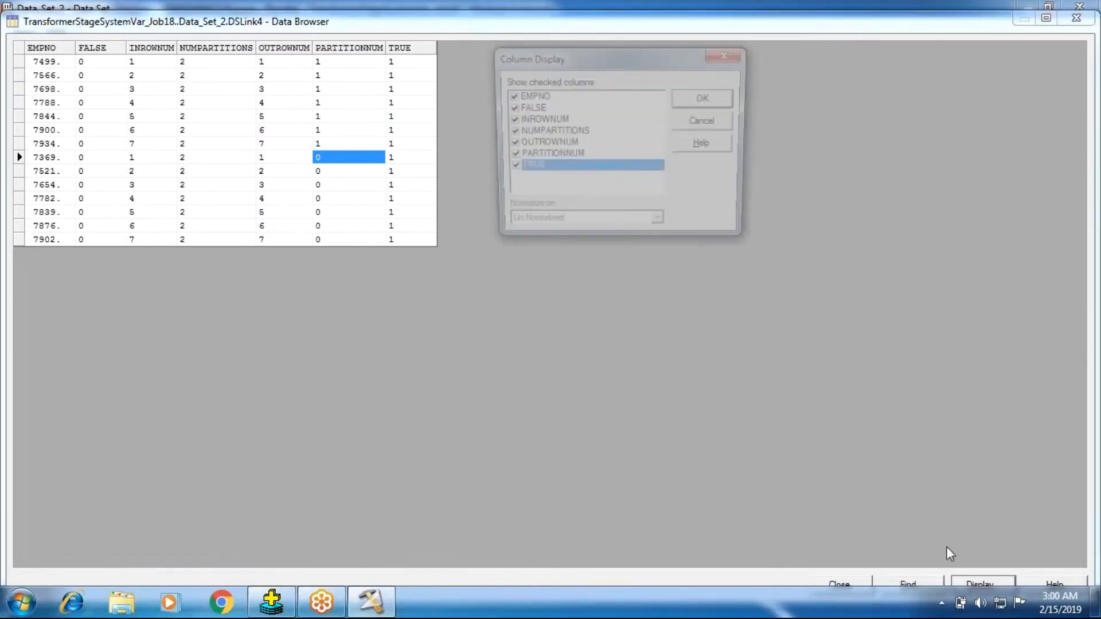
pyautogui.click(508, 96)
pyautogui.click(508, 108)
pyautogui.click(508, 120)
pyautogui.click(508, 96)
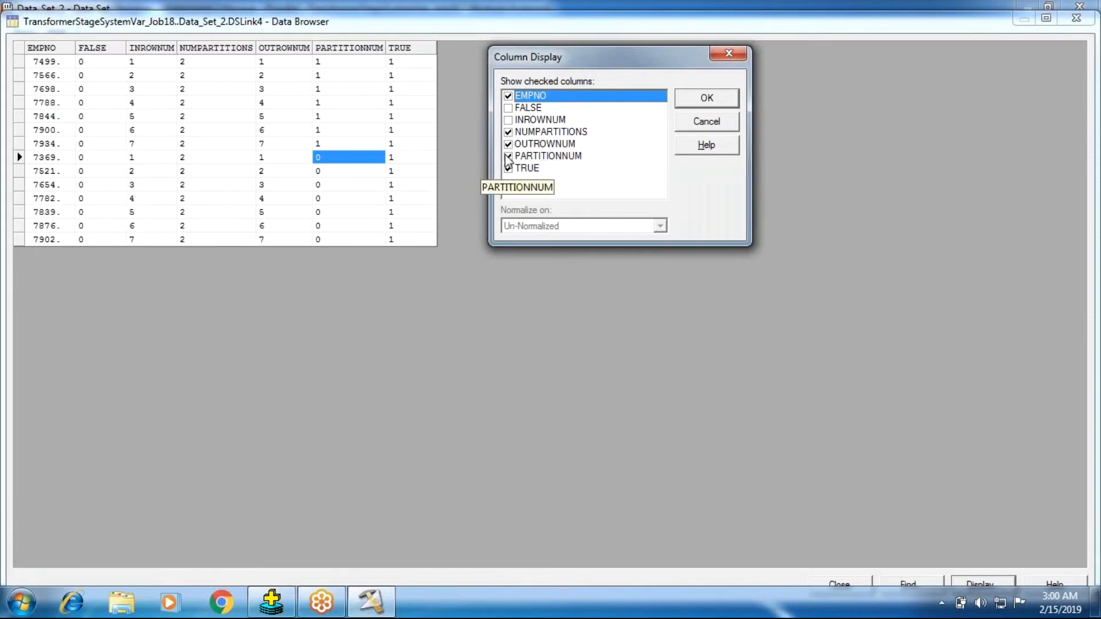
pyautogui.click(508, 144)
pyautogui.click(508, 156)
pyautogui.click(508, 167)
pyautogui.click(508, 156)
pyautogui.click(692, 102)
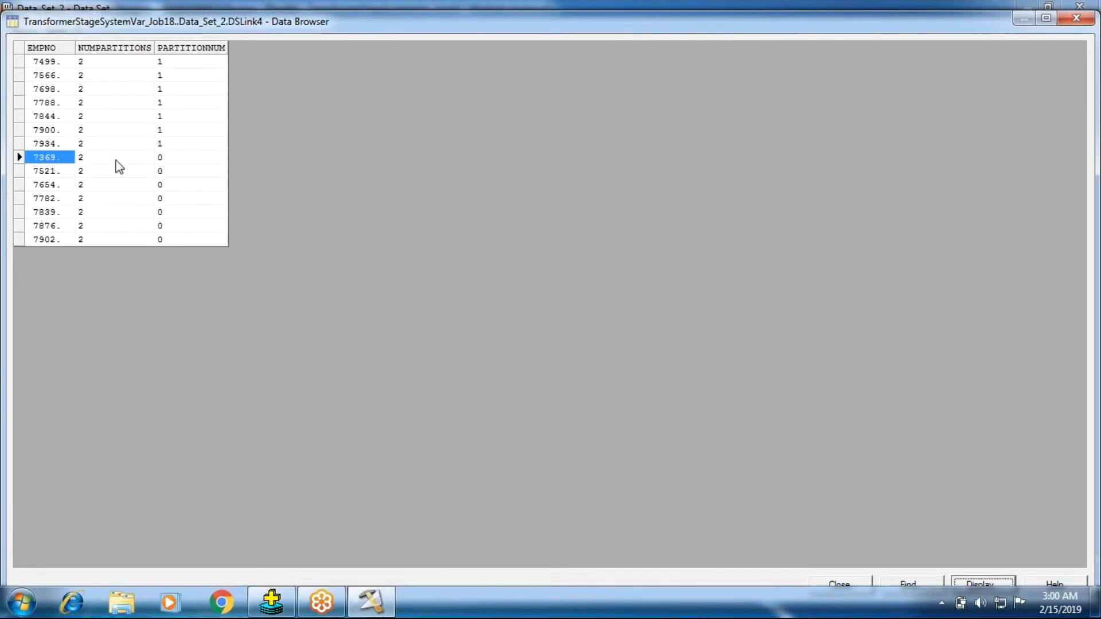
# - Compare the partition numbers of the first three emp rows in the data set and return to the SQL*Plus listing
pyautogui.click(178, 161)
pyautogui.click(60, 163)
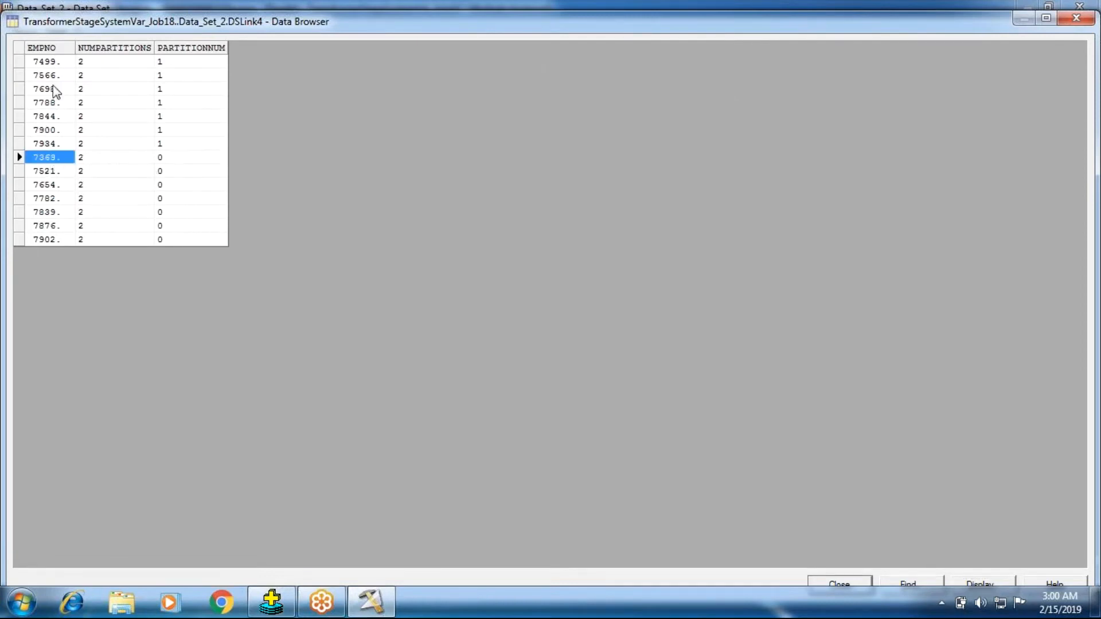
pyautogui.click(57, 62)
pyautogui.click(164, 65)
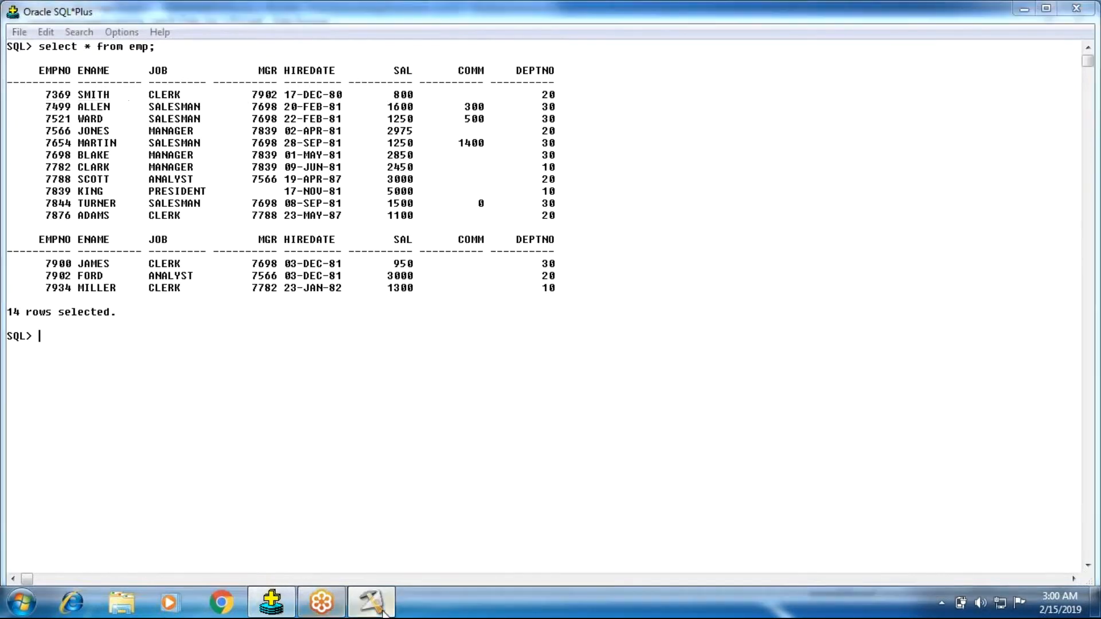
pyautogui.click(373, 603)
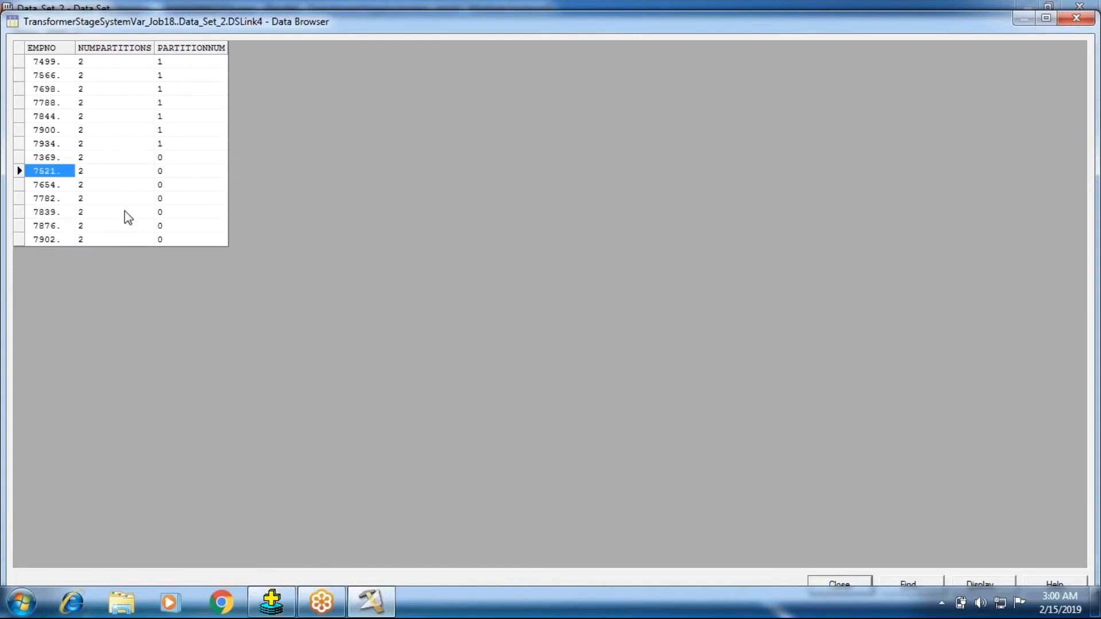
pyautogui.click(271, 602)
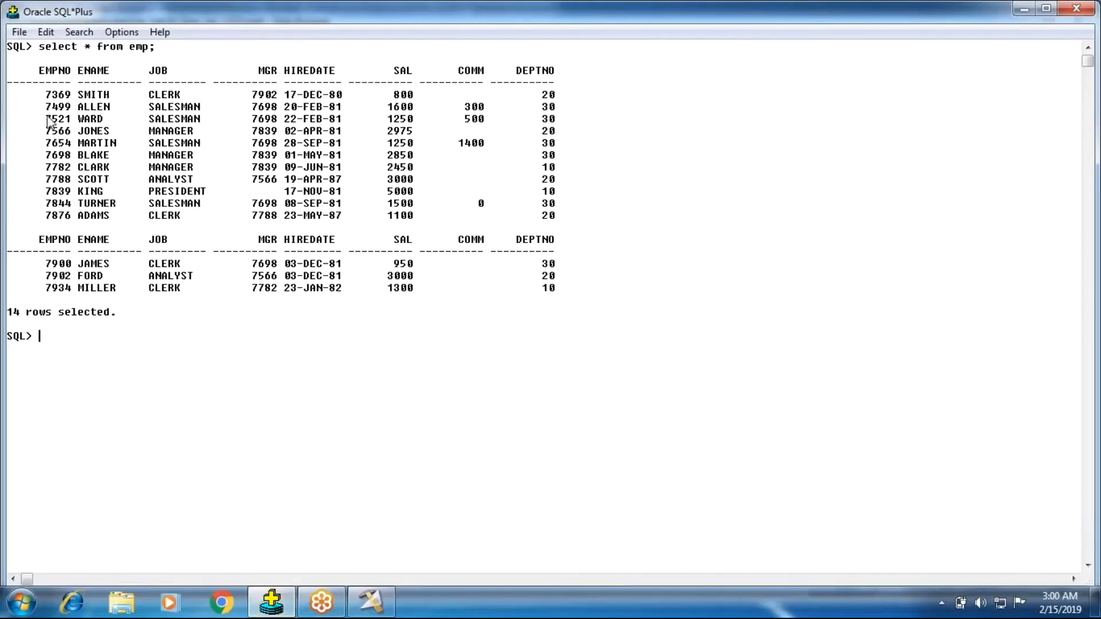
# - Match the fourth emp row to the data set, check the PARTITIONNUM values row by row, and close Data_Set_2
pyautogui.moveTo(45, 133); pyautogui.dragTo(617, 140)
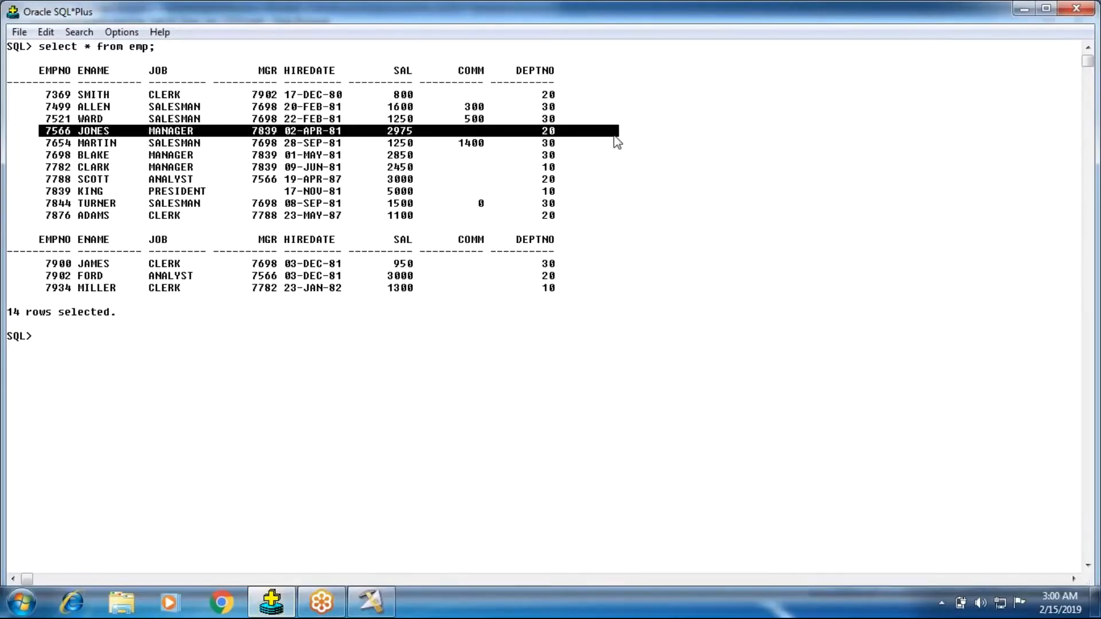
pyautogui.click(371, 602)
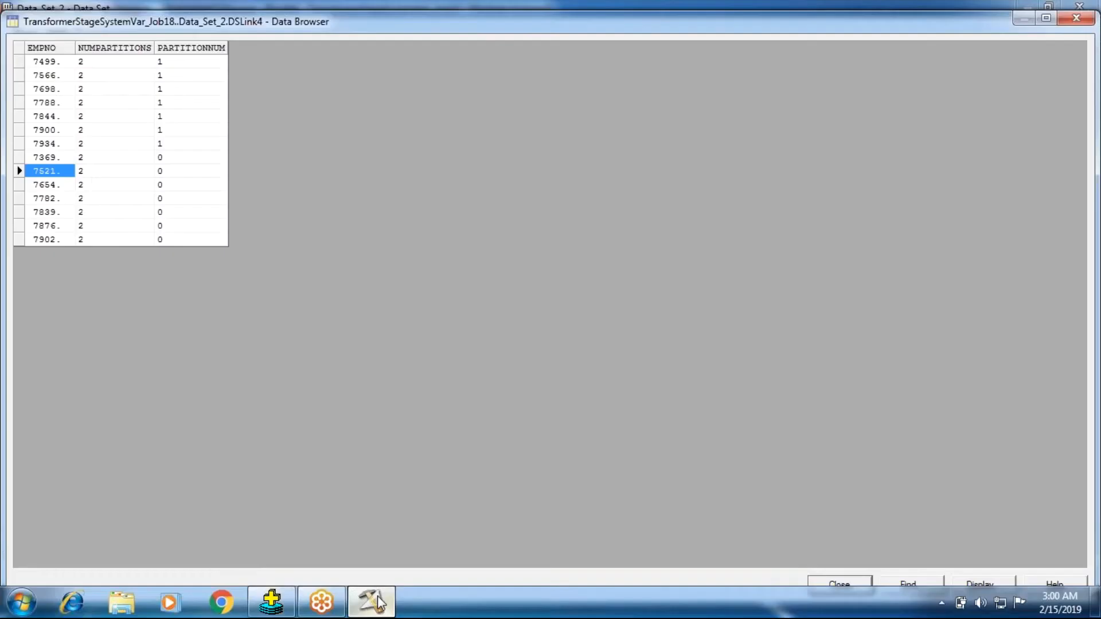
pyautogui.click(184, 66)
pyautogui.press('Down')
pyautogui.press('Down')
pyautogui.press('Down')
pyautogui.press('Down')
pyautogui.press('Down')
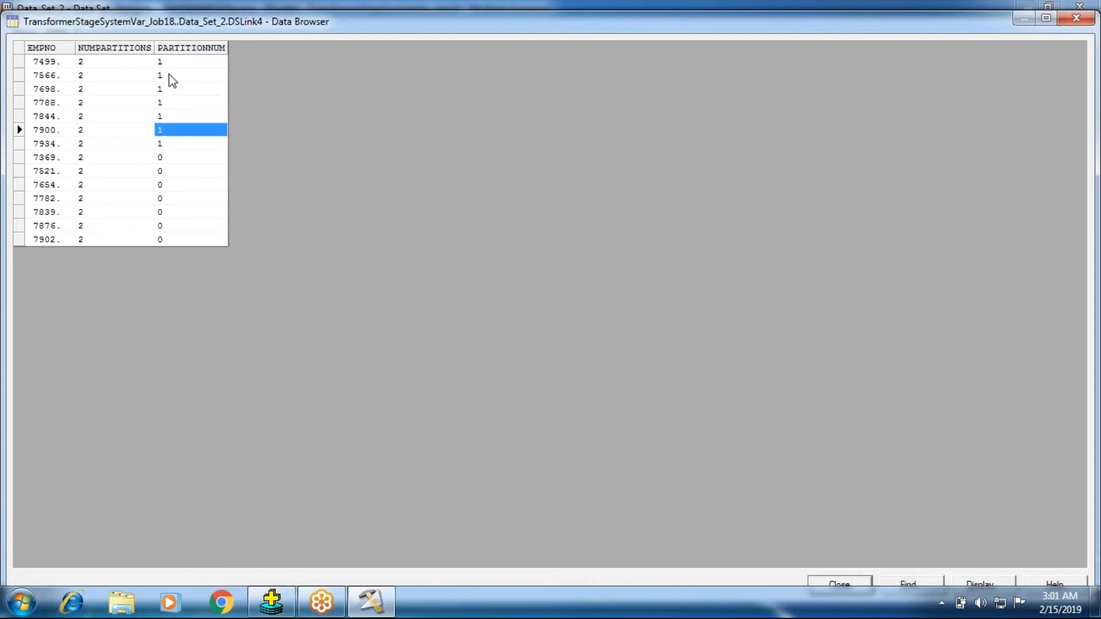
pyautogui.press('Up')
pyautogui.click(171, 66)
pyautogui.click(170, 89)
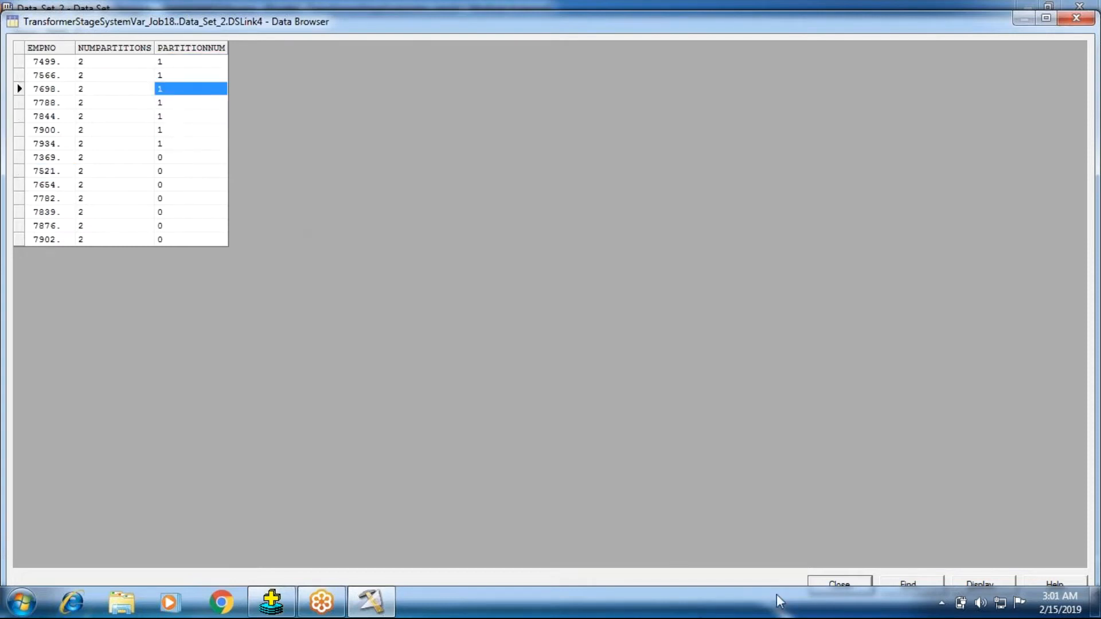
pyautogui.click(820, 583)
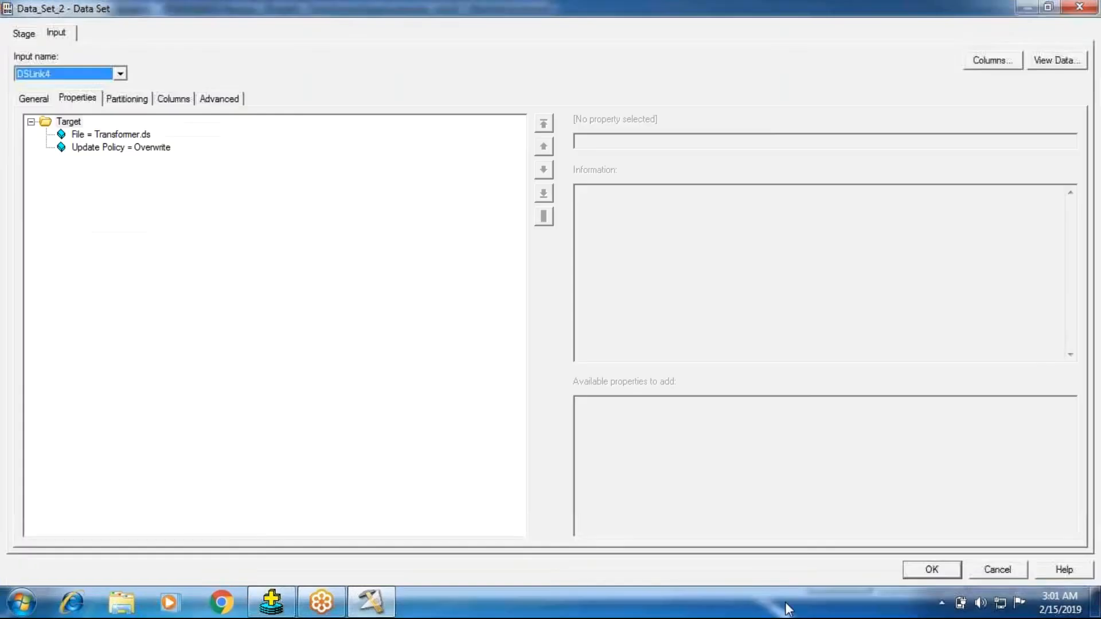
pyautogui.click(934, 577)
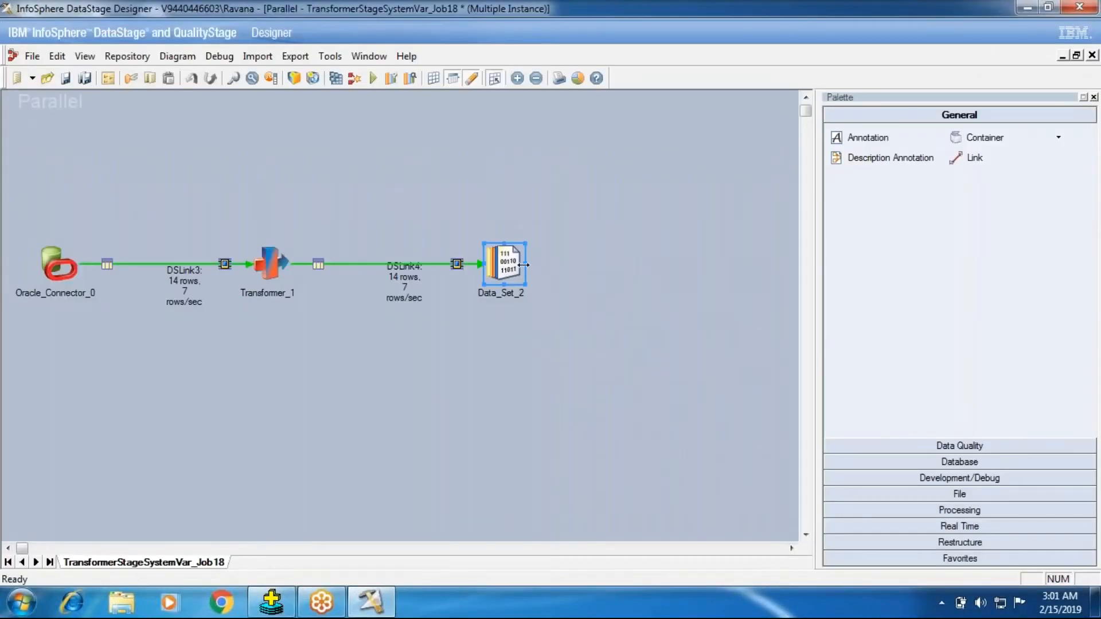
# - Move Data_Set_2 up on the canvas and add a second target file stage below it, linked from Transformer_1
pyautogui.moveTo(502, 247); pyautogui.dragTo(491, 163)
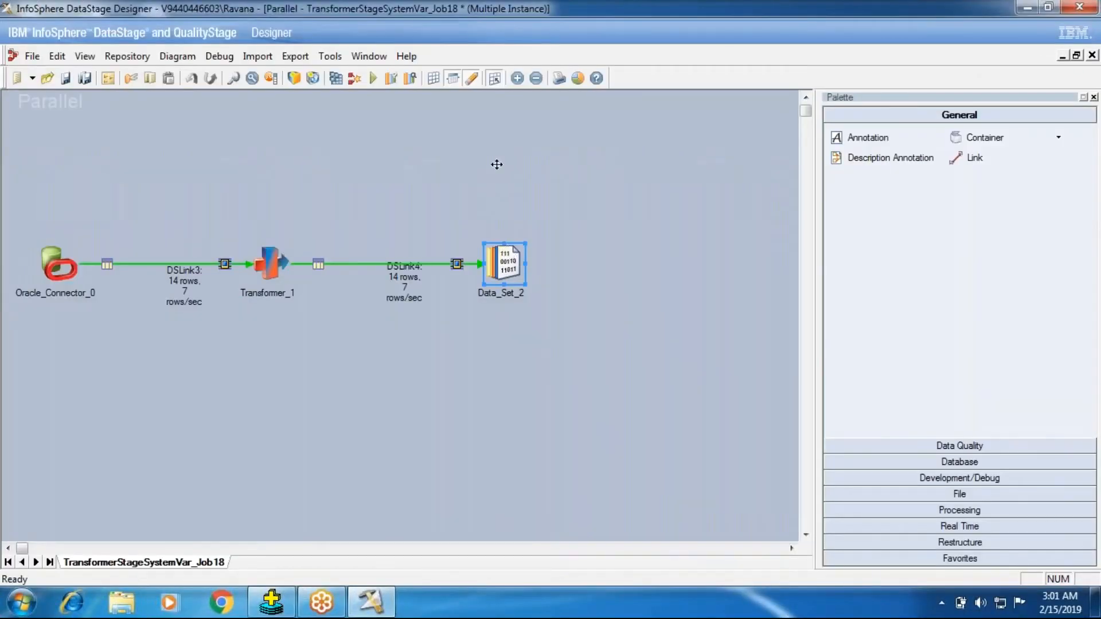
pyautogui.click(894, 463)
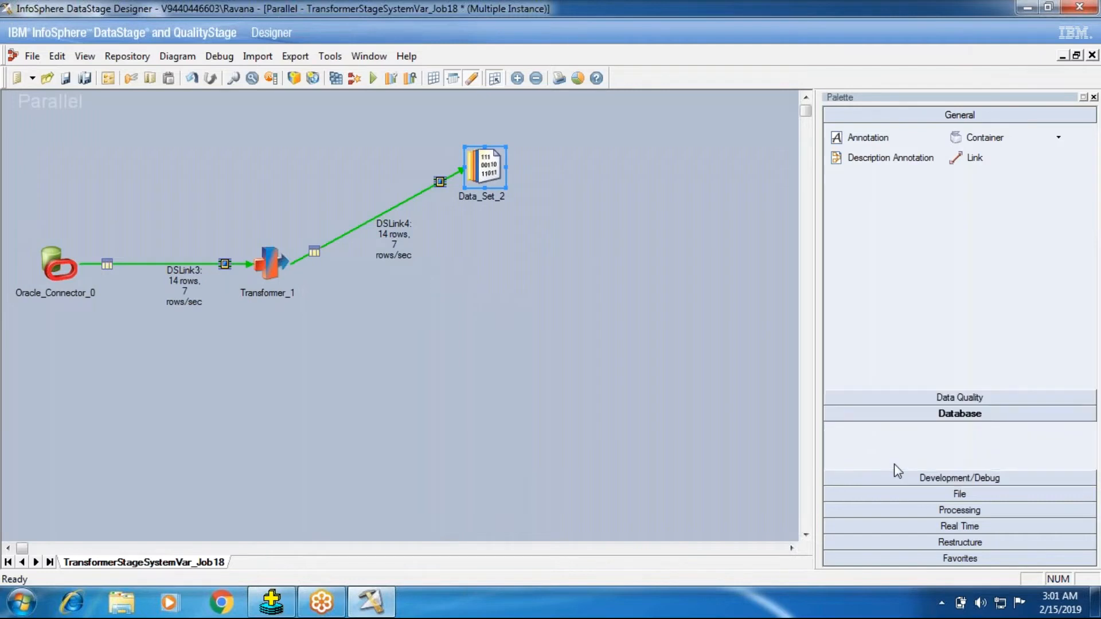
pyautogui.click(898, 494)
pyautogui.moveTo(948, 206); pyautogui.dragTo(486, 326)
pyautogui.moveTo(279, 263); pyautogui.dragTo(503, 342)
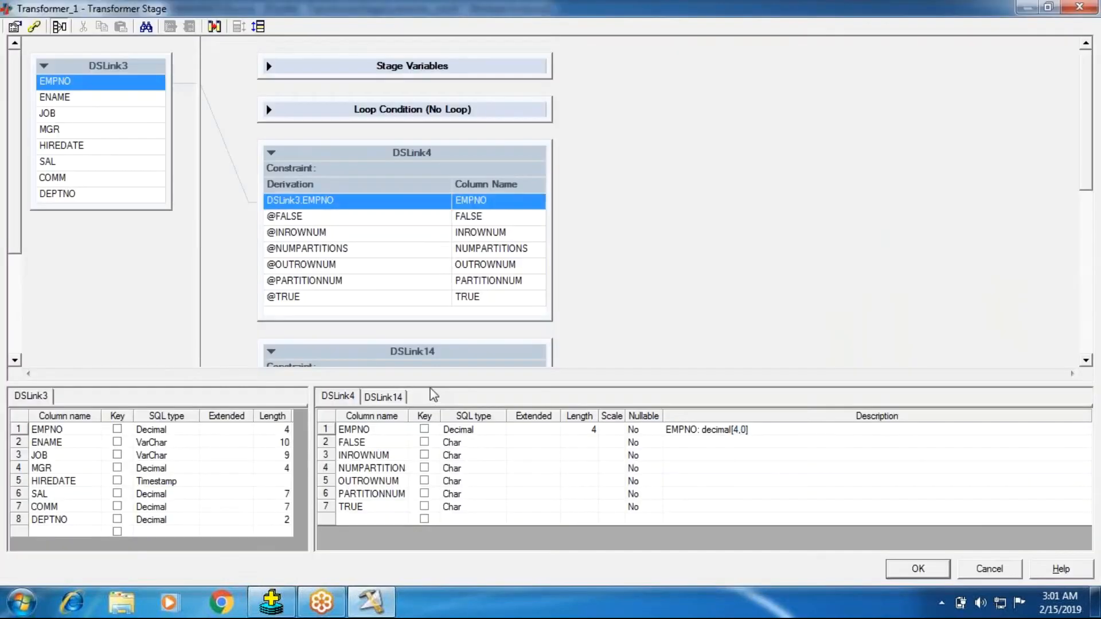
# - In Transformer_1, copy all DSLink4 columns from EMPNO to TRUE with their derivations to the DSLink14 output
pyautogui.moveTo(421, 385); pyautogui.dragTo(420, 479)
pyautogui.click(301, 296)
pyautogui.keyDown('shift'); pyautogui.click(285, 209); pyautogui.keyUp('shift')
pyautogui.moveTo(287, 211); pyautogui.dragTo(342, 374)
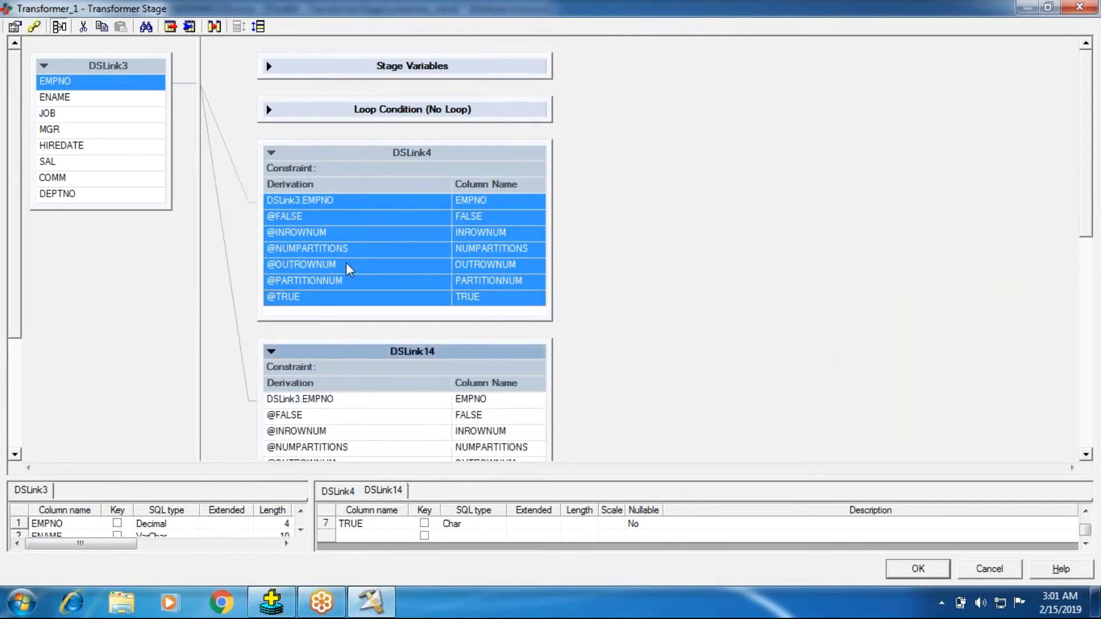
pyautogui.doubleClick(336, 282)
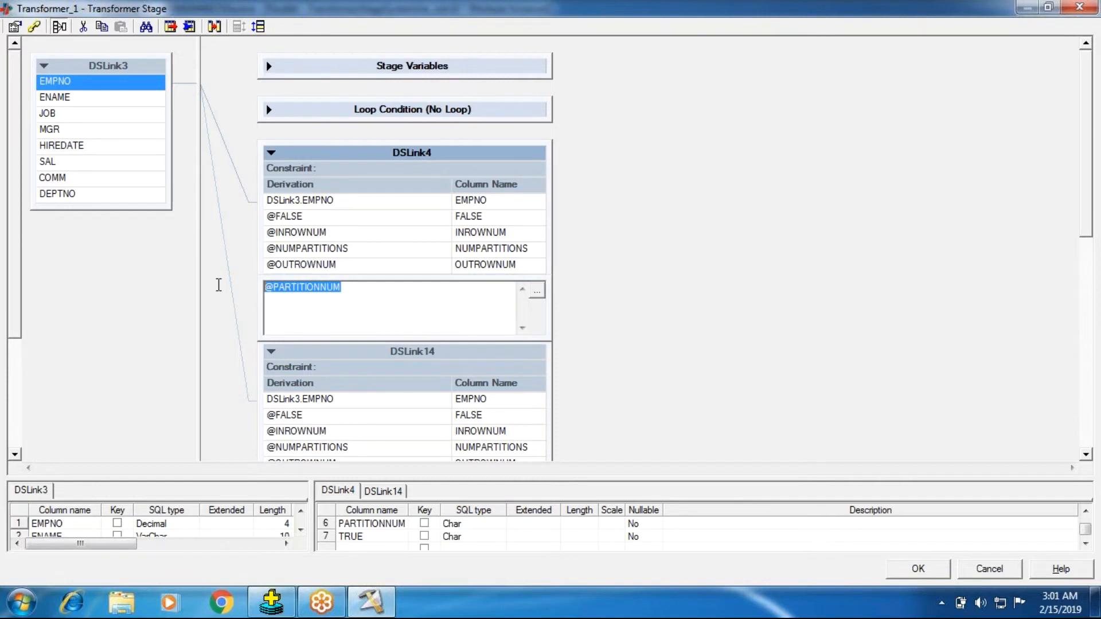
pyautogui.click(900, 243)
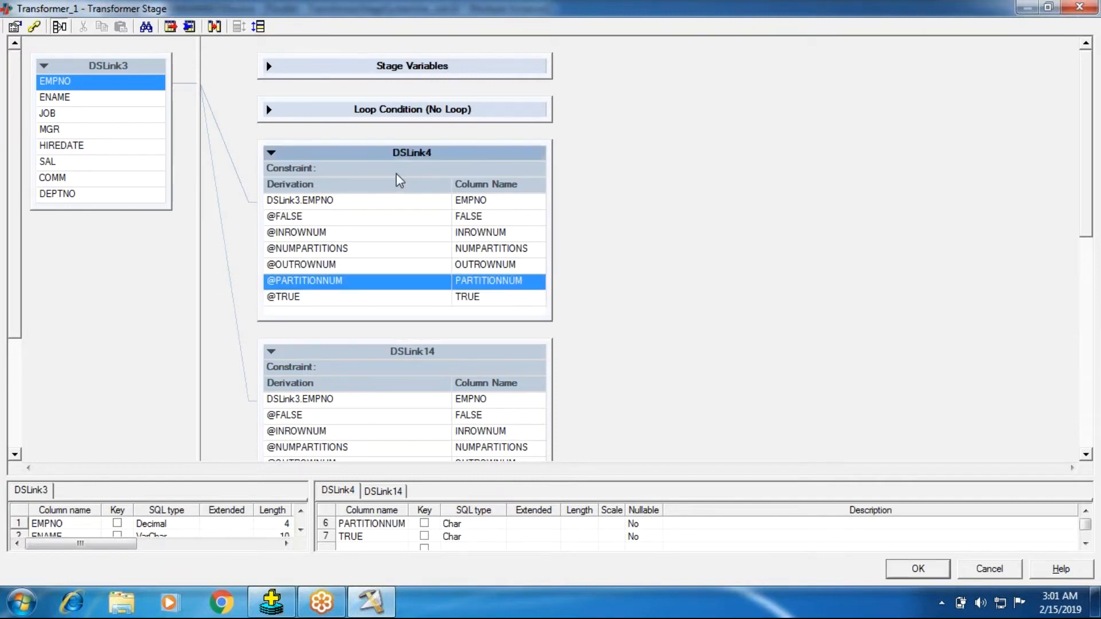
pyautogui.doubleClick(396, 172)
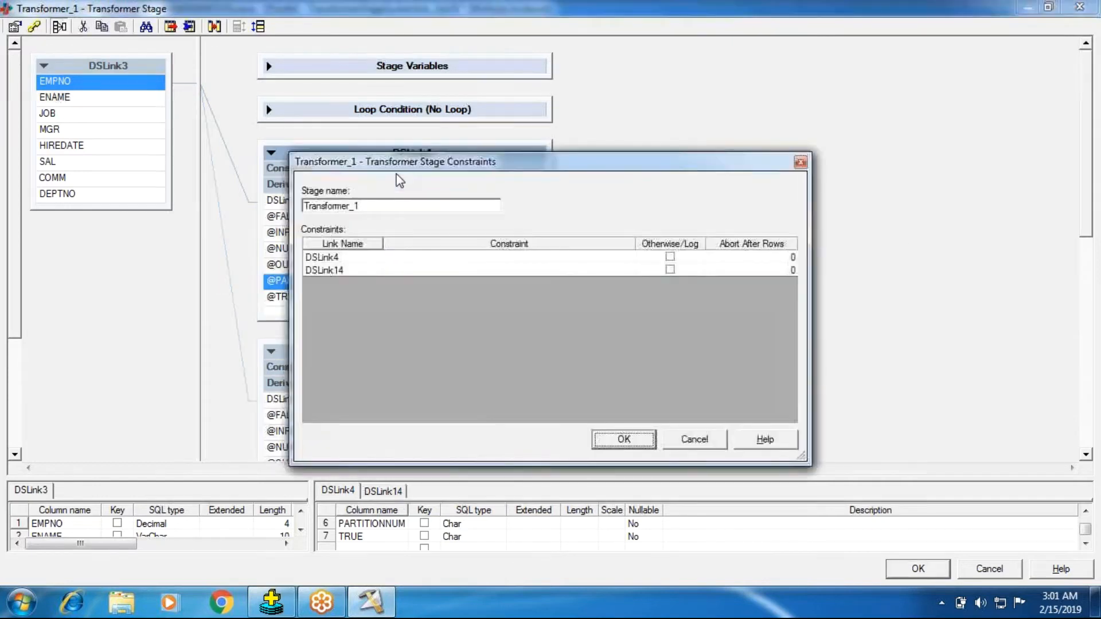
pyautogui.click(412, 263)
pyautogui.click(411, 265)
pyautogui.rightClick(390, 268)
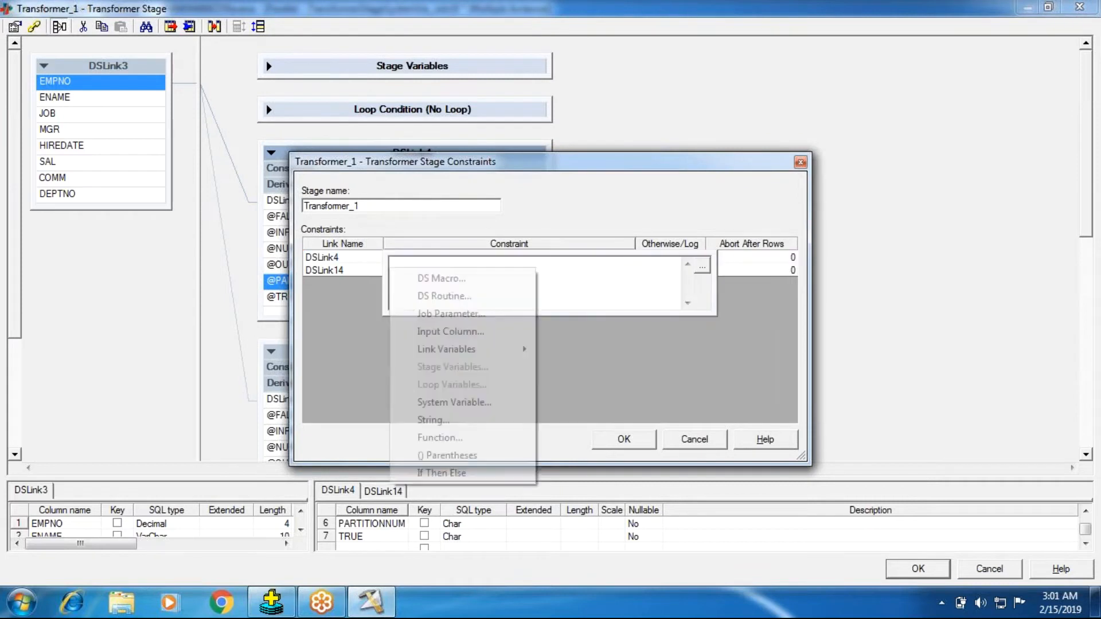
pyautogui.click(454, 401)
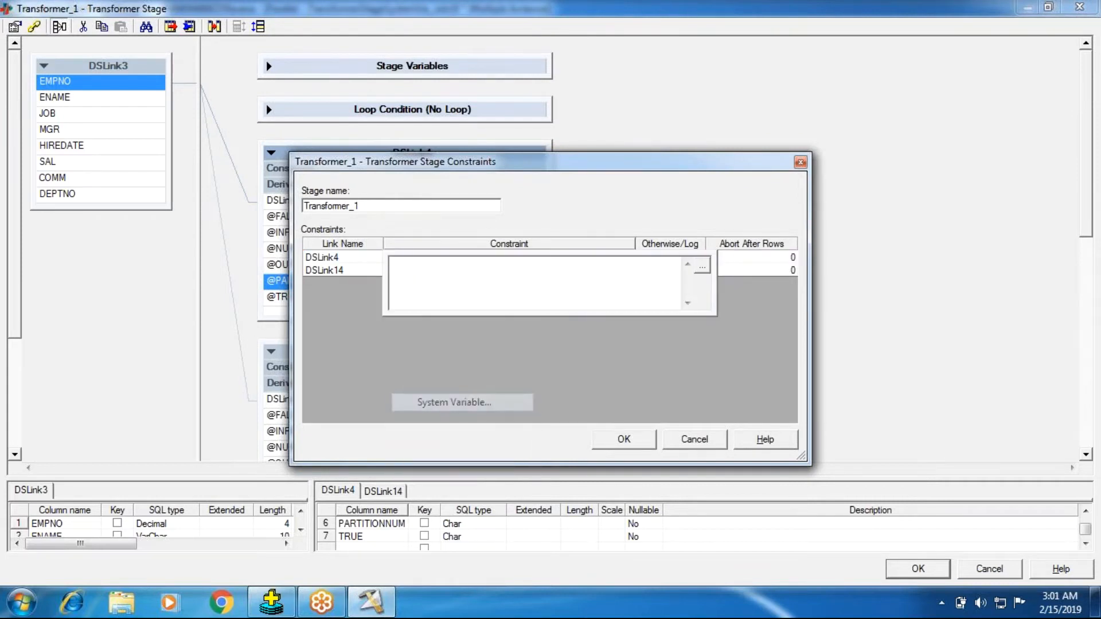
pyautogui.doubleClick(435, 344)
pyautogui.write('= ')
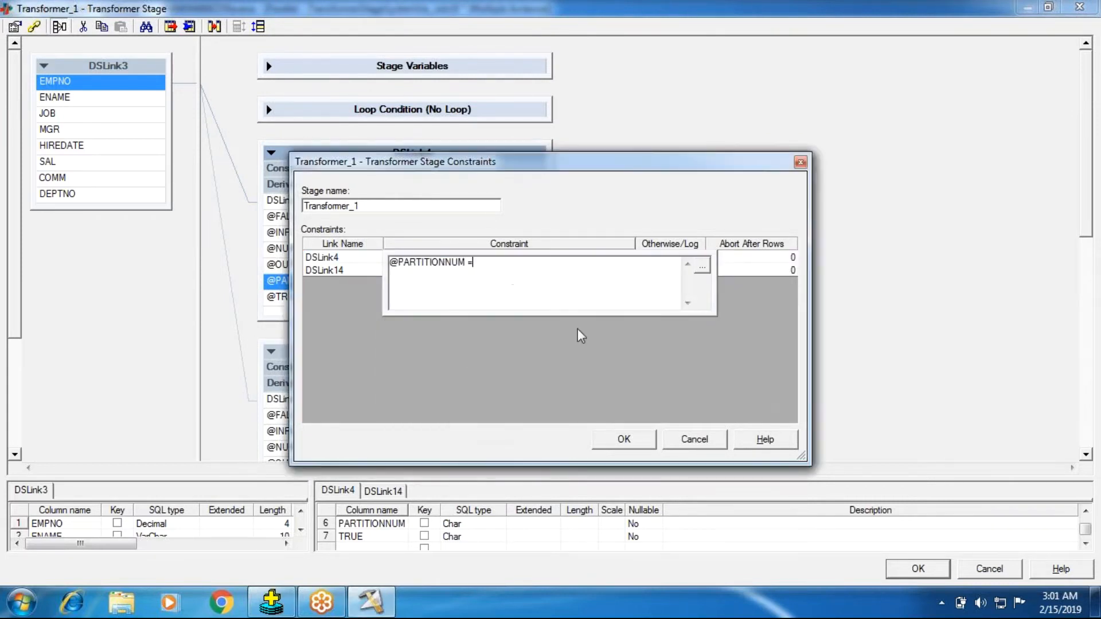
pyautogui.write('1')
pyautogui.click(362, 271)
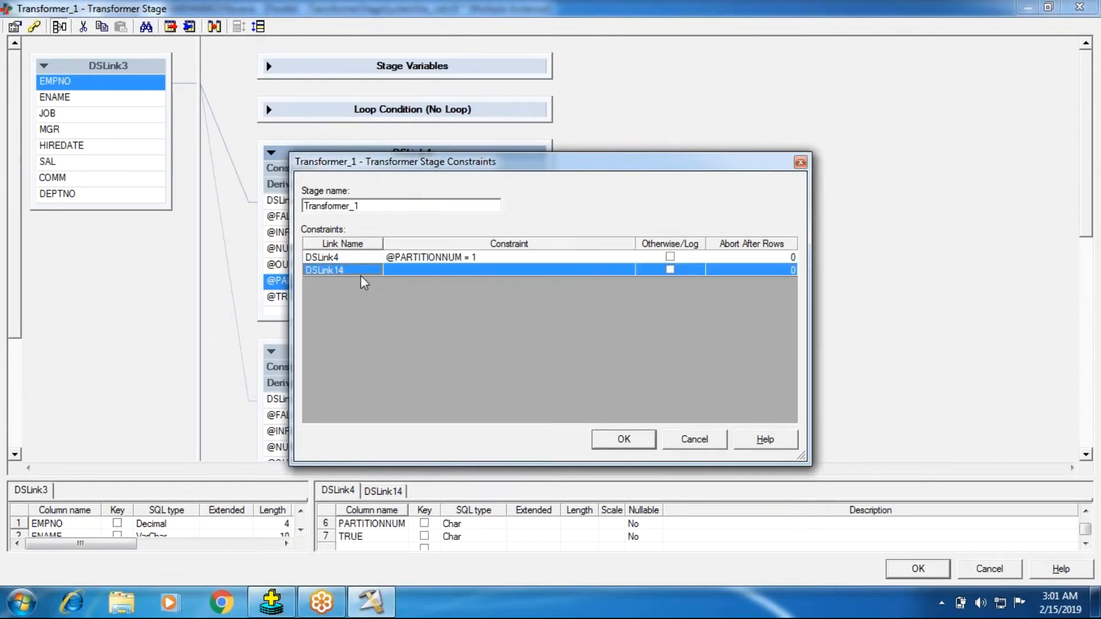
pyautogui.click(403, 274)
pyautogui.rightClick(448, 281)
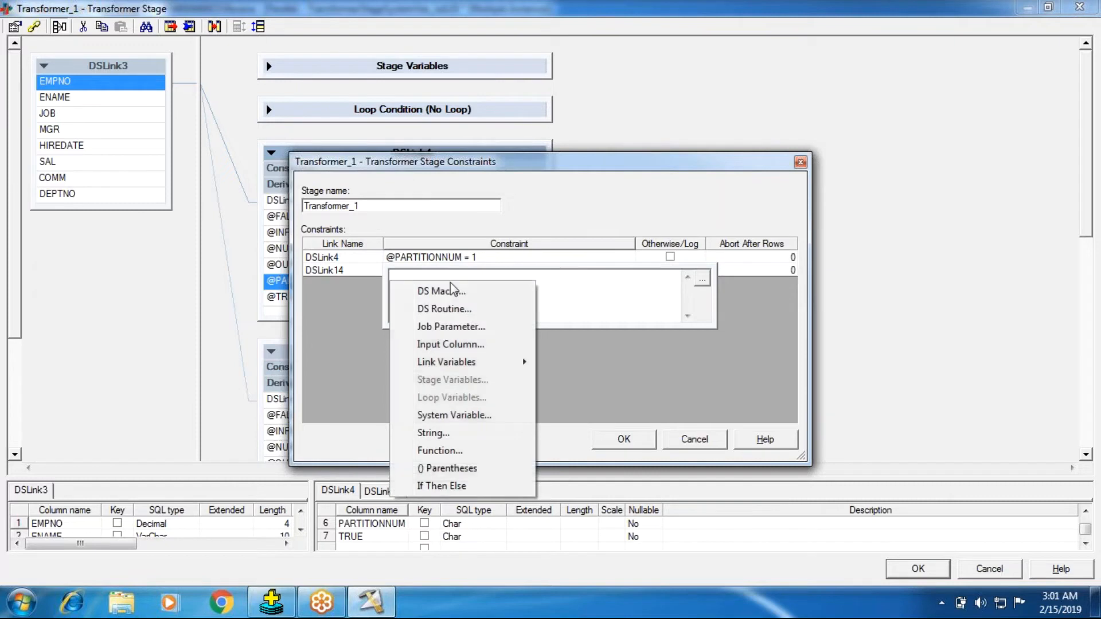
pyautogui.click(466, 415)
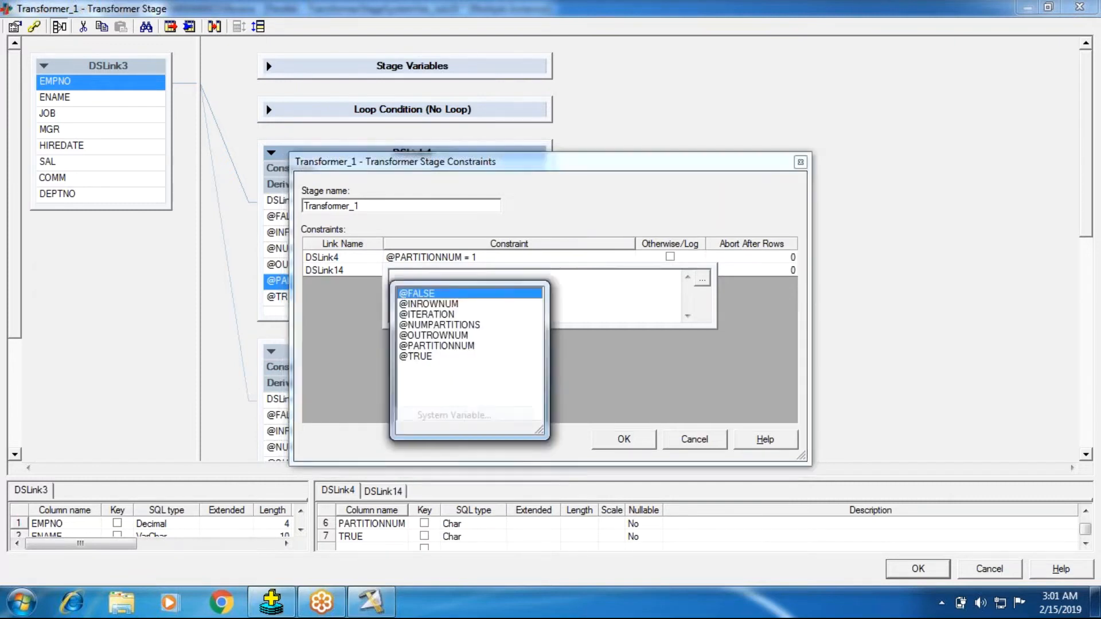
pyautogui.click(427, 346)
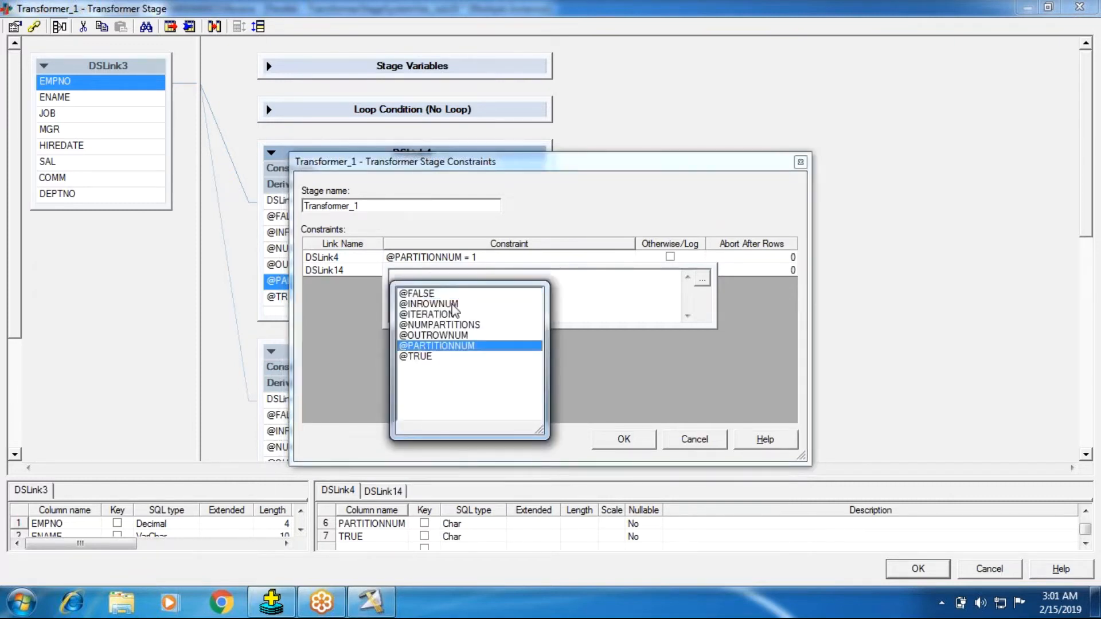
pyautogui.click(528, 291)
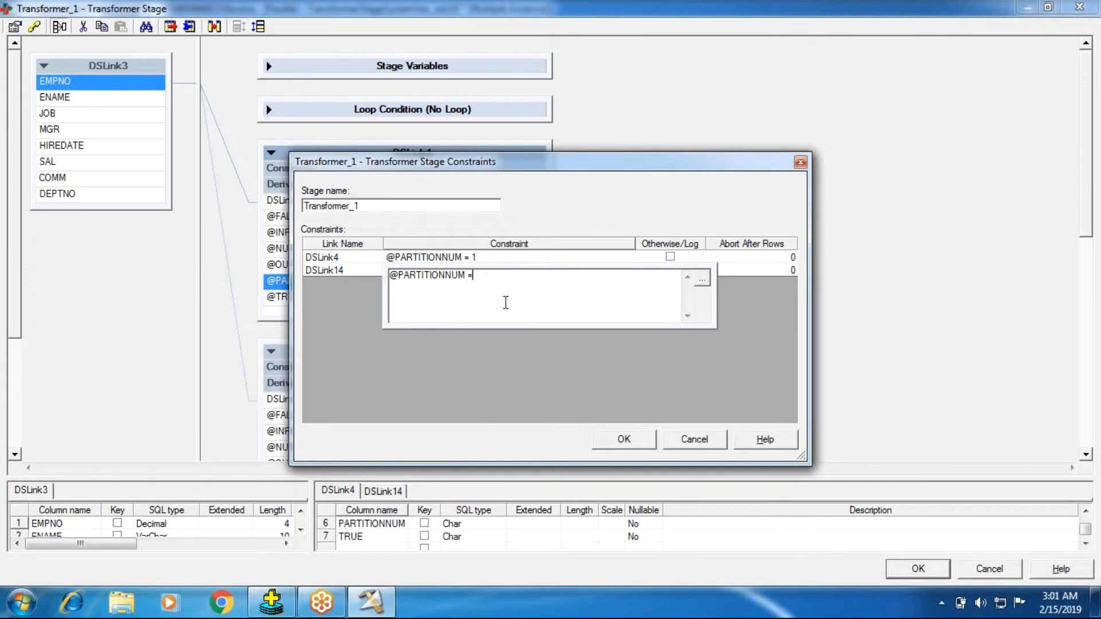
pyautogui.write('0')
pyautogui.press('Return')
pyautogui.click(599, 447)
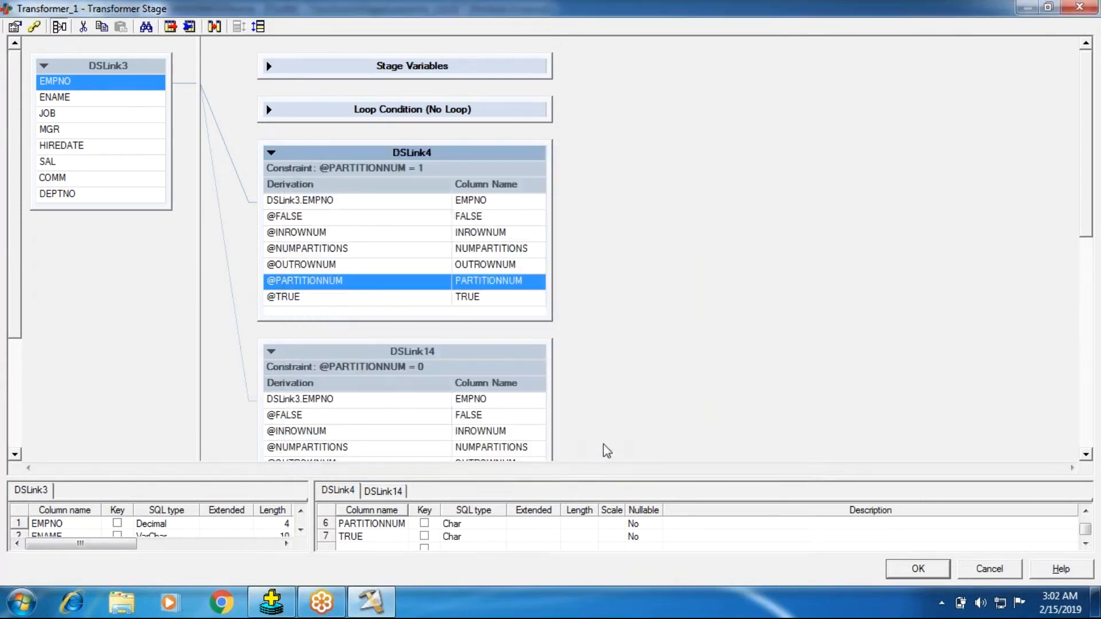
pyautogui.click(894, 577)
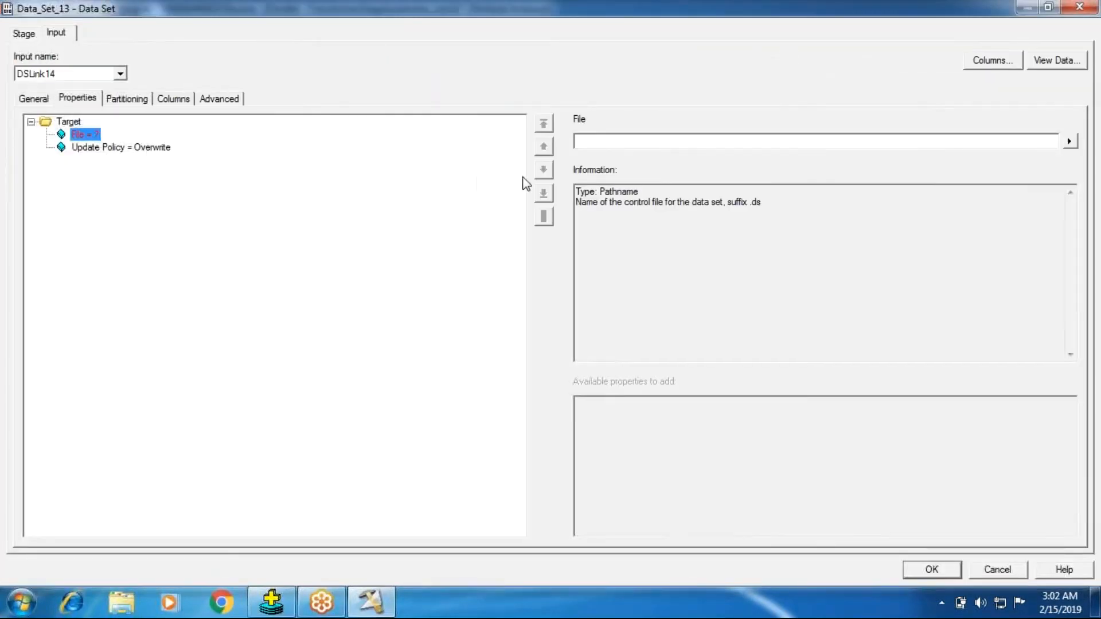
# - Set the target file of Data_Set_13 to OddNumberRows.ds and accept the stage properties
pyautogui.click(600, 142)
pyautogui.write('0dd')
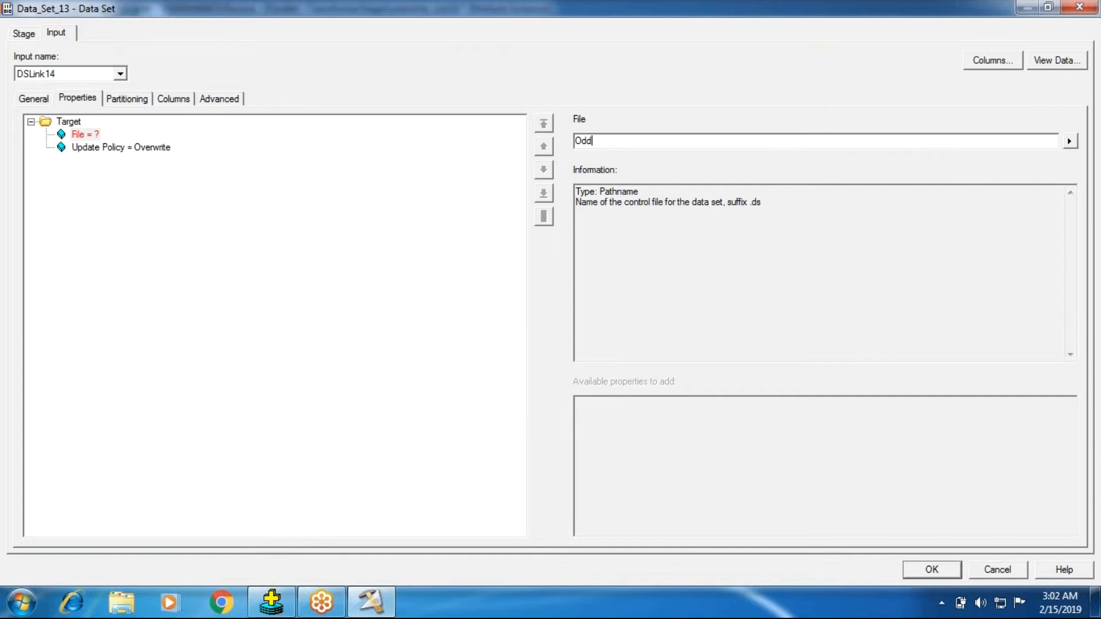
pyautogui.write('NumberRows.ds')
pyautogui.press('Return')
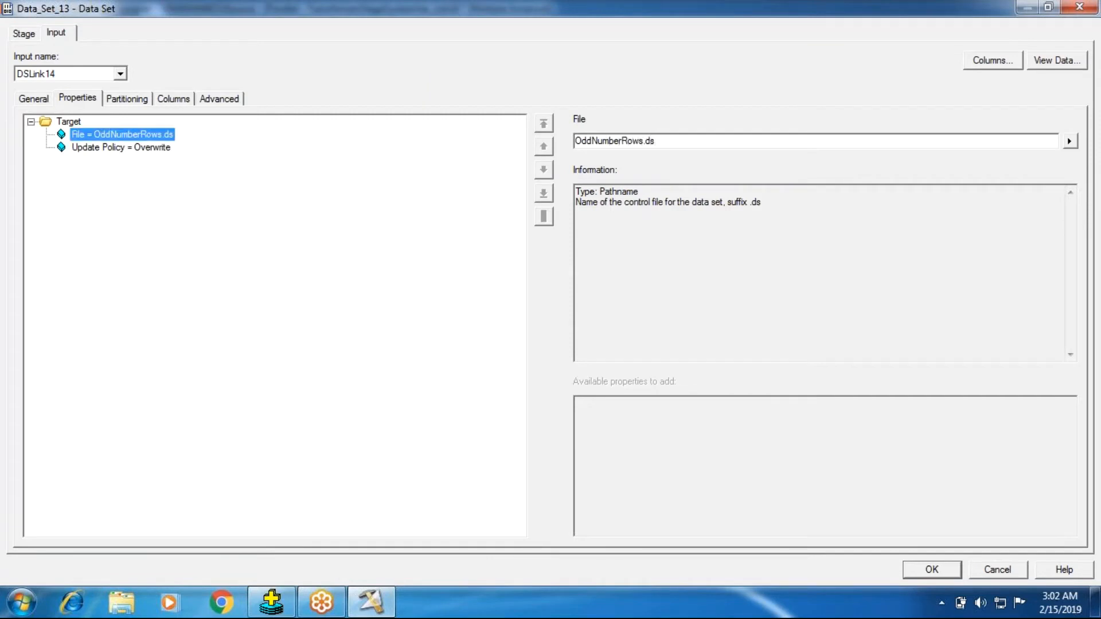
pyautogui.click(931, 564)
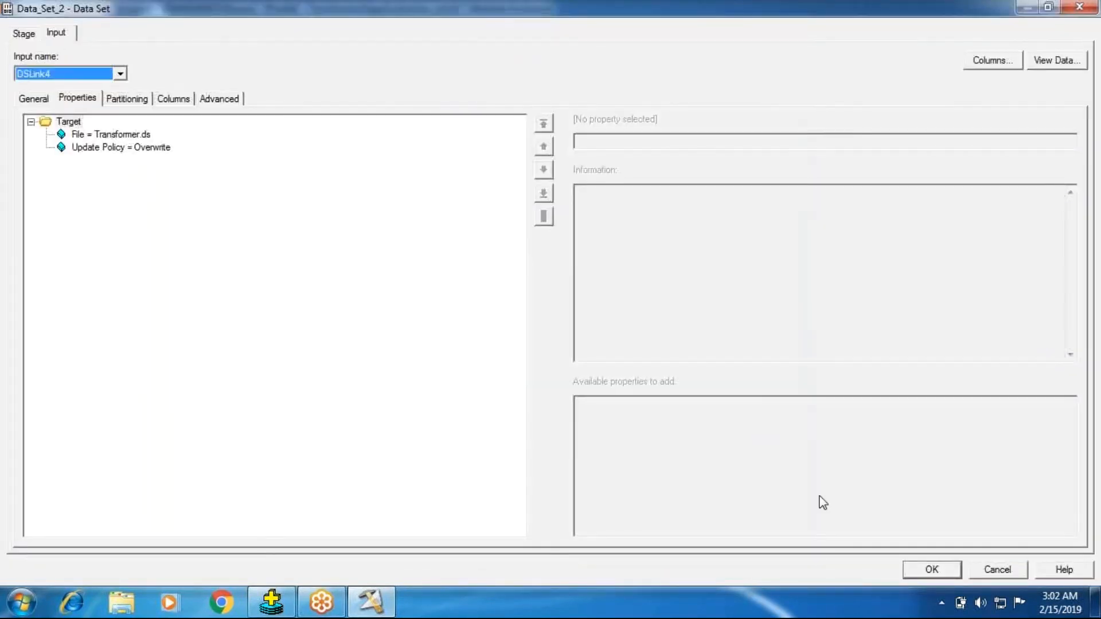
# - Change the target file name of Data_Set_2 to EvenNumRows.ds and accept the stage properties
pyautogui.click(139, 136)
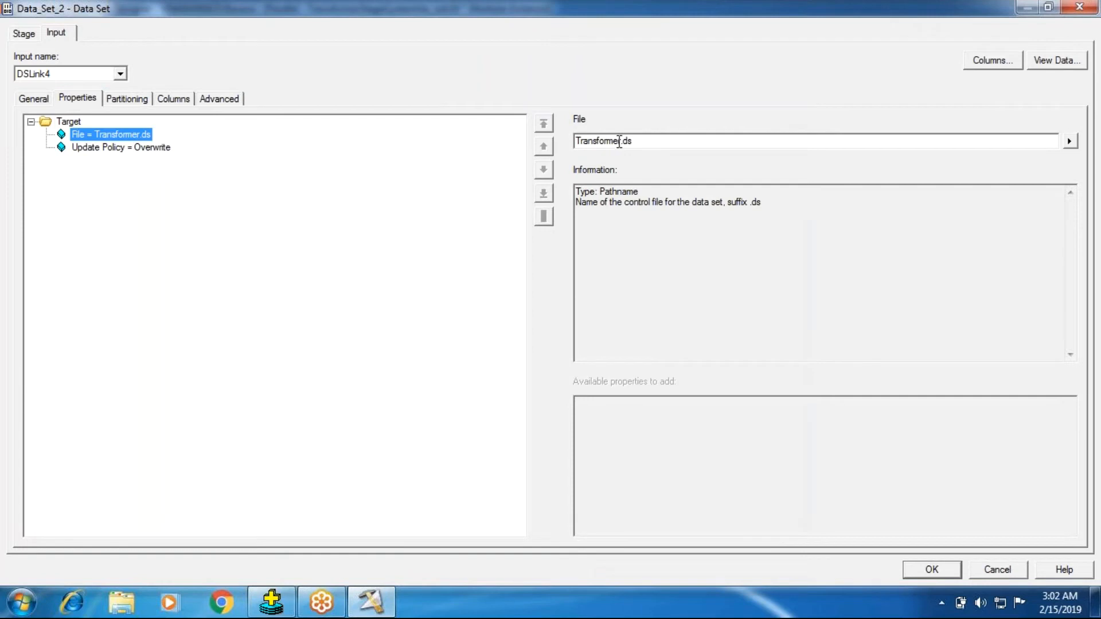
pyautogui.moveTo(621, 140); pyautogui.dragTo(563, 137)
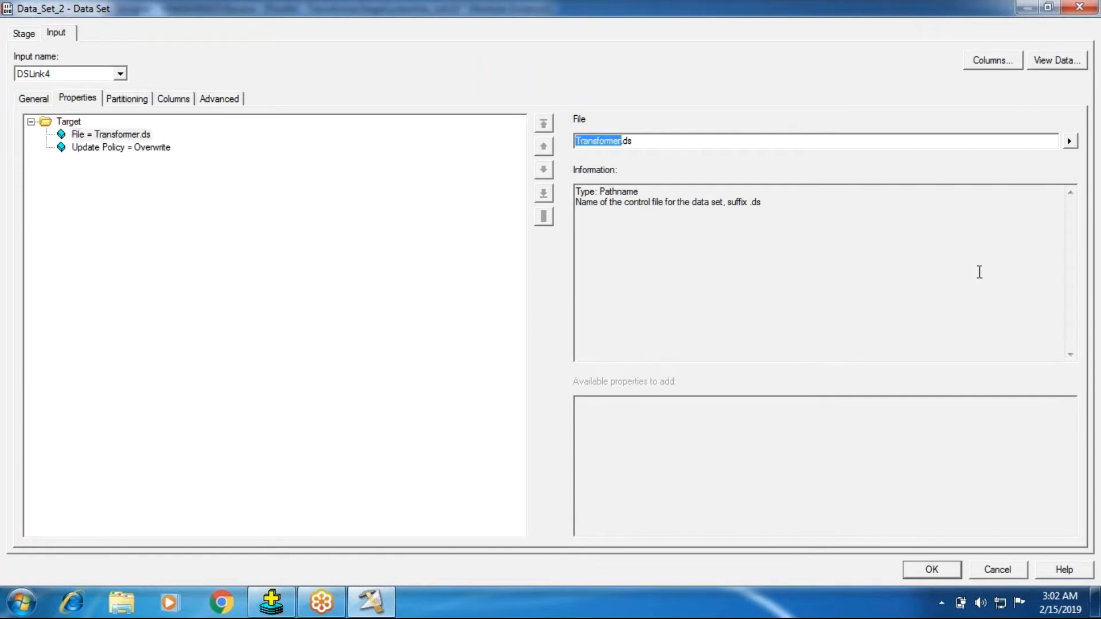
pyautogui.write('Evenn')
pyautogui.press('BackSpace')
pyautogui.write('NumRows')
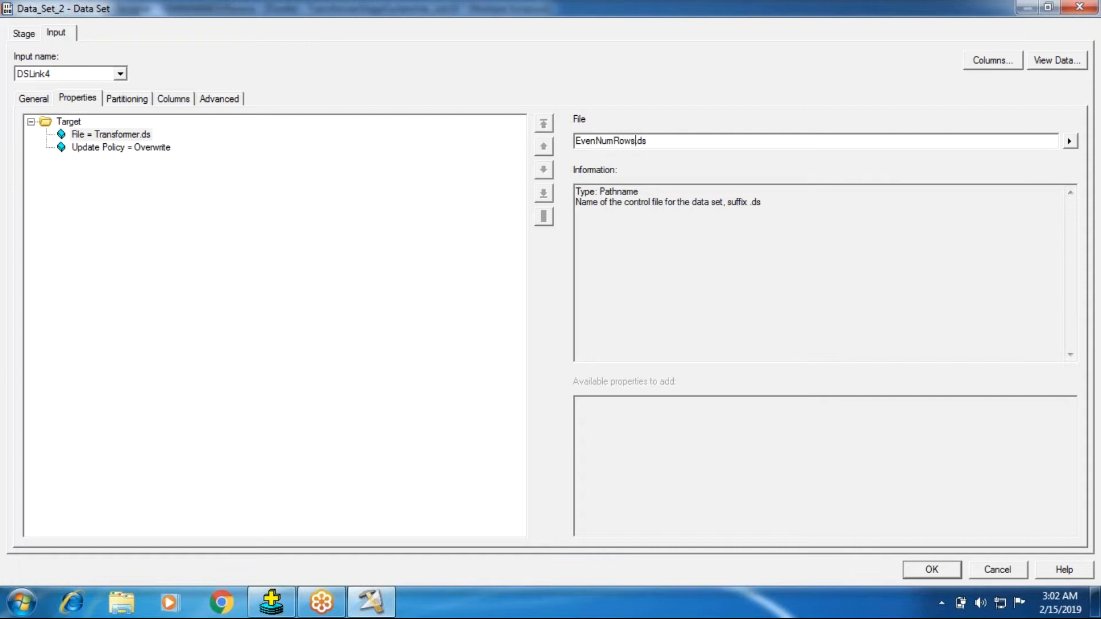
pyautogui.click(944, 575)
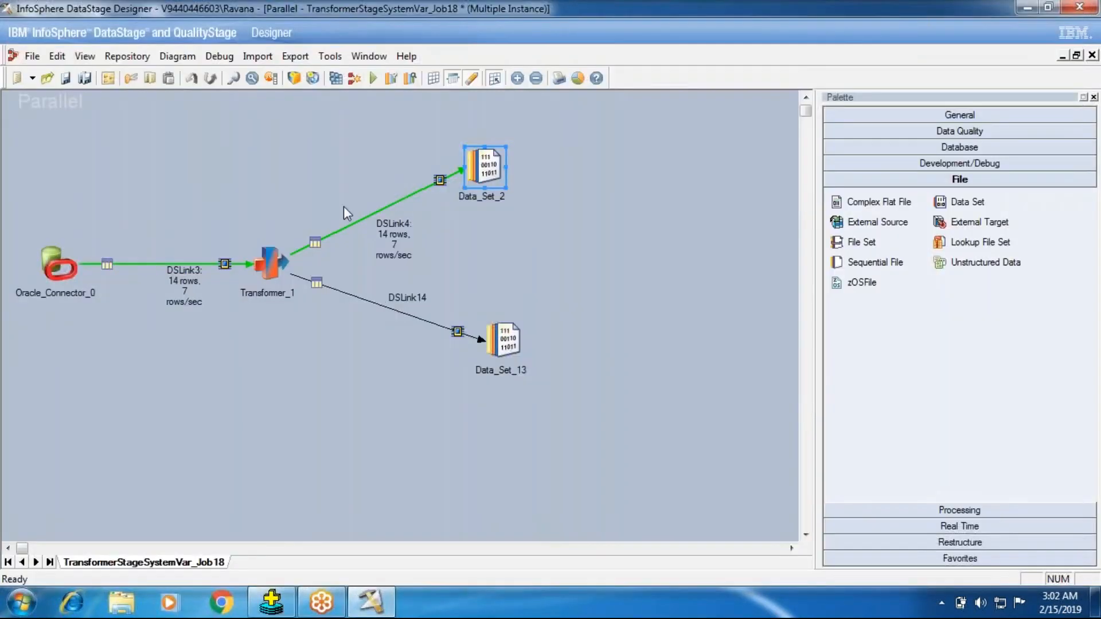
# - Compile and run the job TransformerStageSystemVar_Job18, and briefly open its job properties without changing them
pyautogui.press('F7')
pyautogui.click(502, 330)
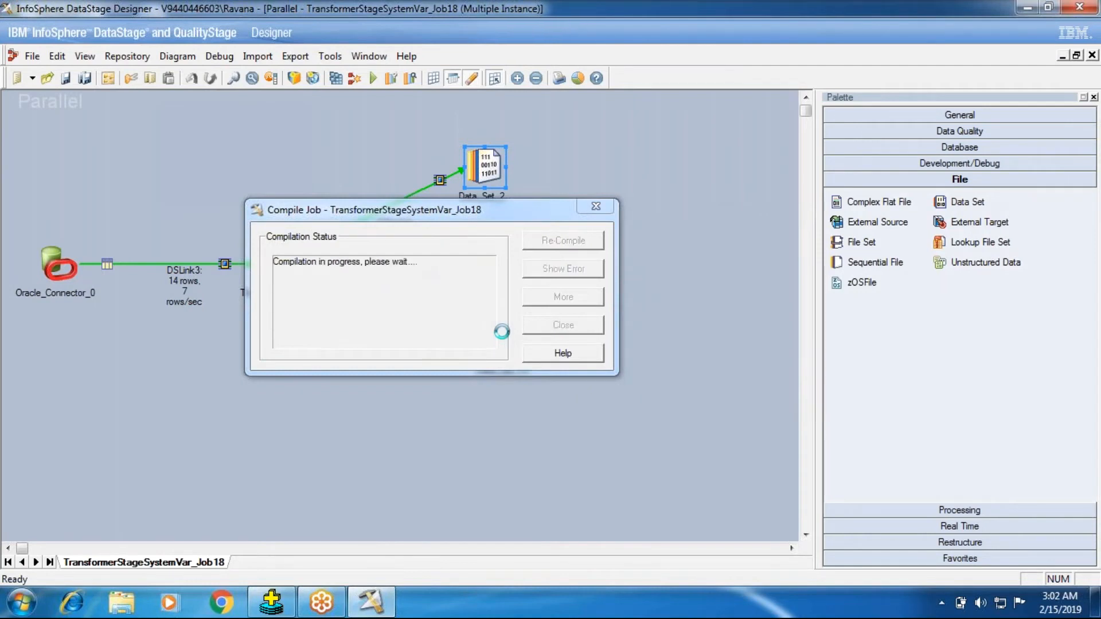
pyautogui.click(534, 322)
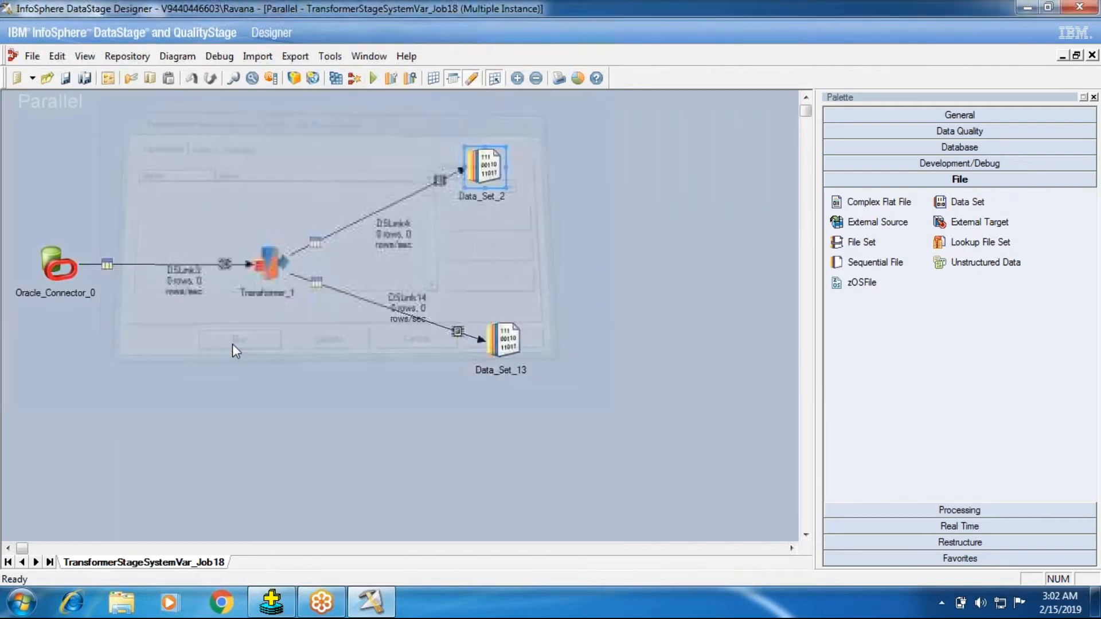
pyautogui.click(108, 78)
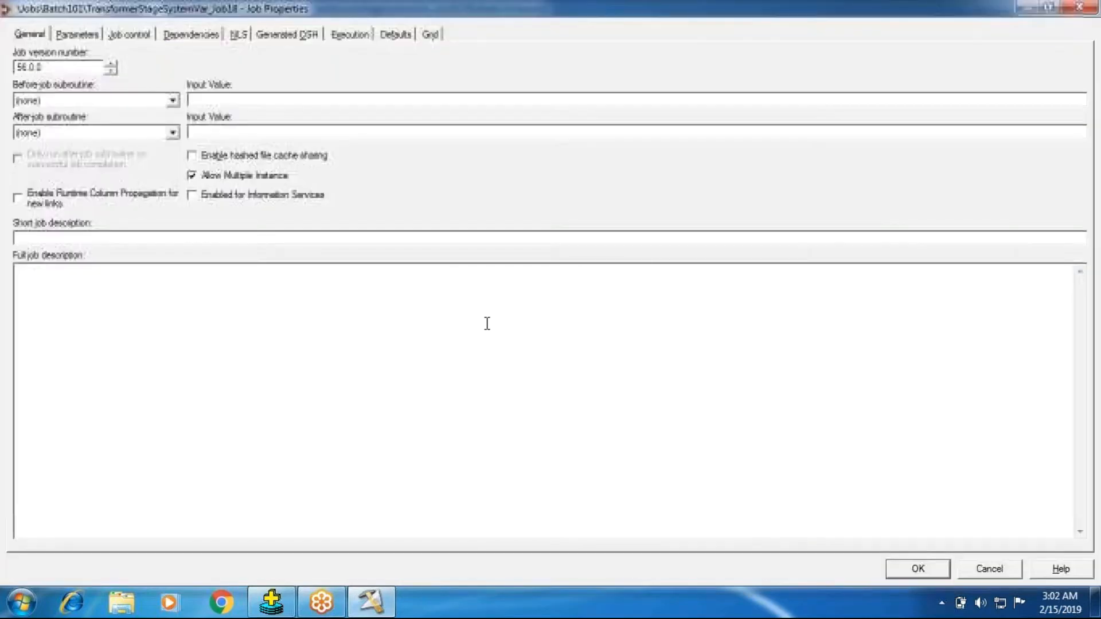
pyautogui.click(974, 574)
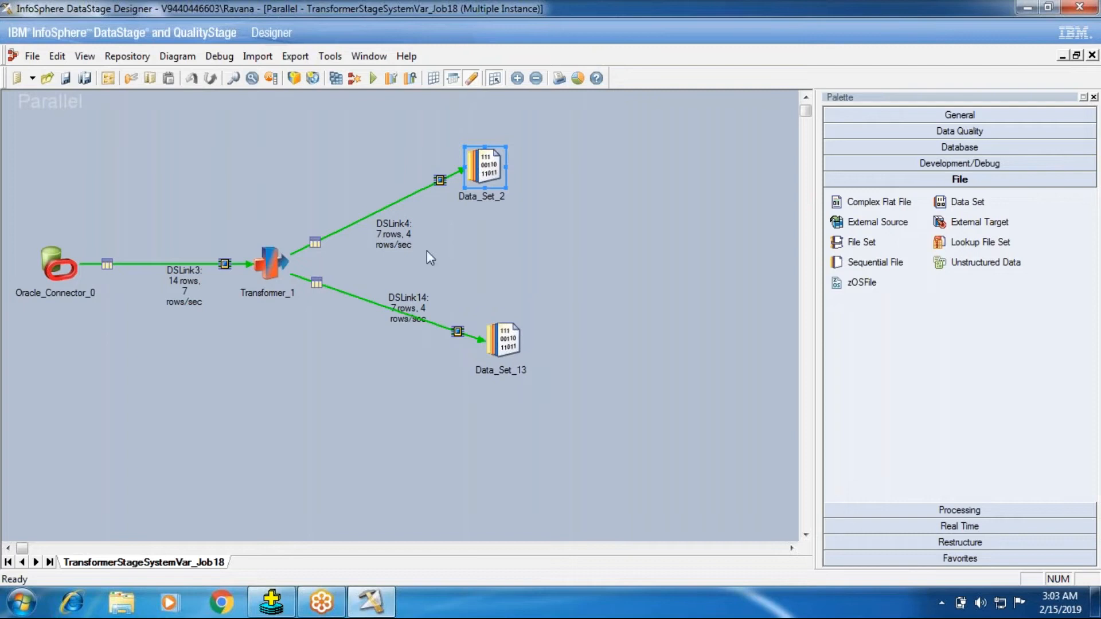
# - View the DSLink4 data written to Data_Set_2, displaying up to 100 rows
pyautogui.rightClick(477, 176)
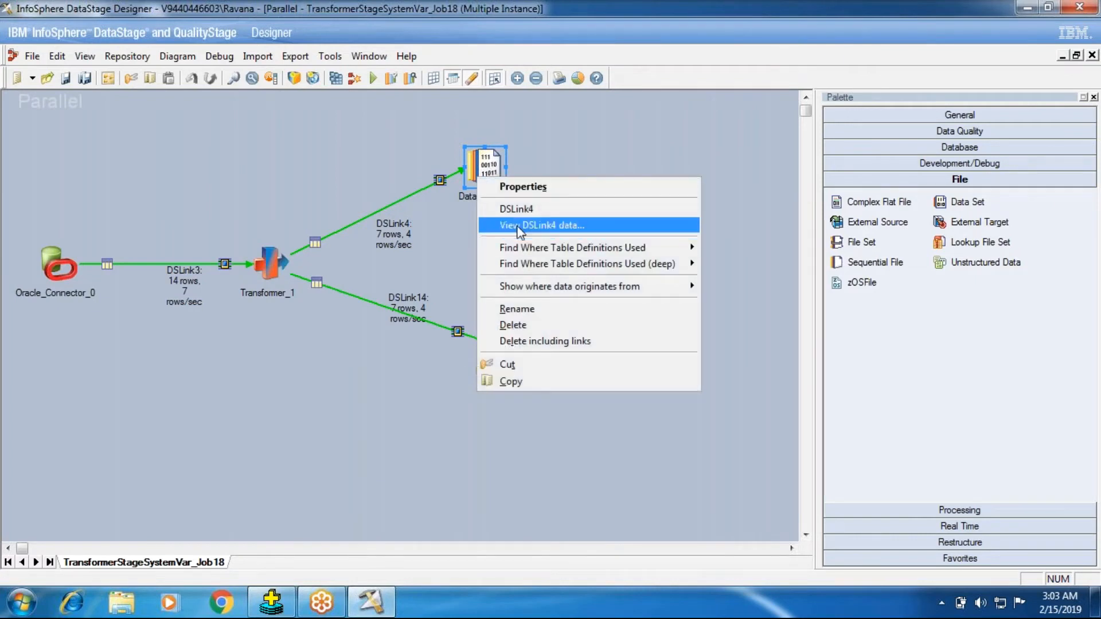
pyautogui.click(519, 229)
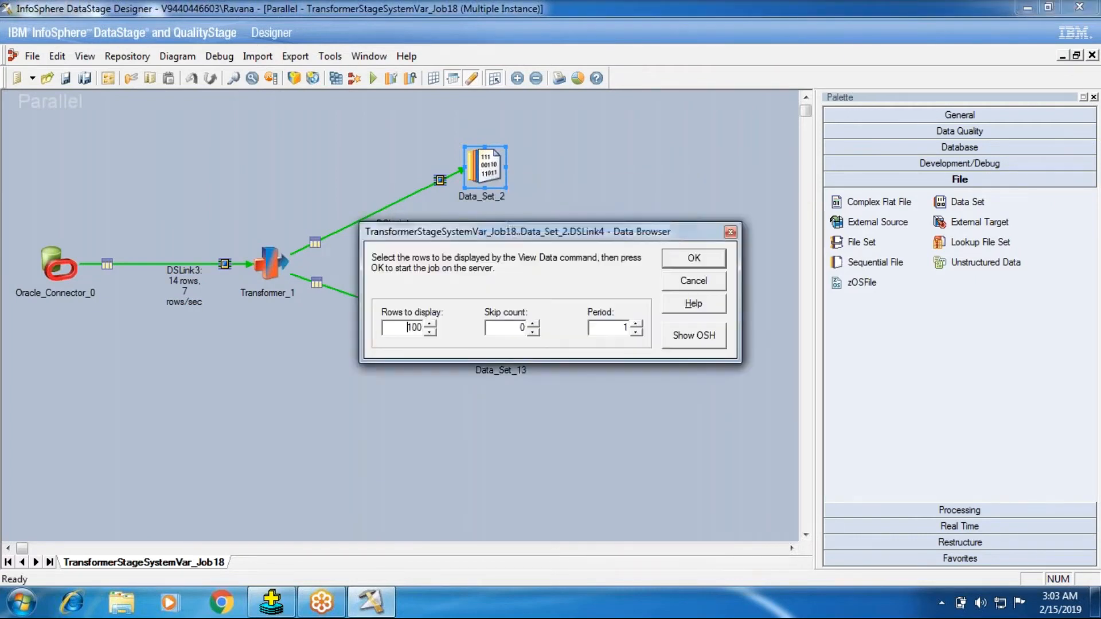
pyautogui.press('Return')
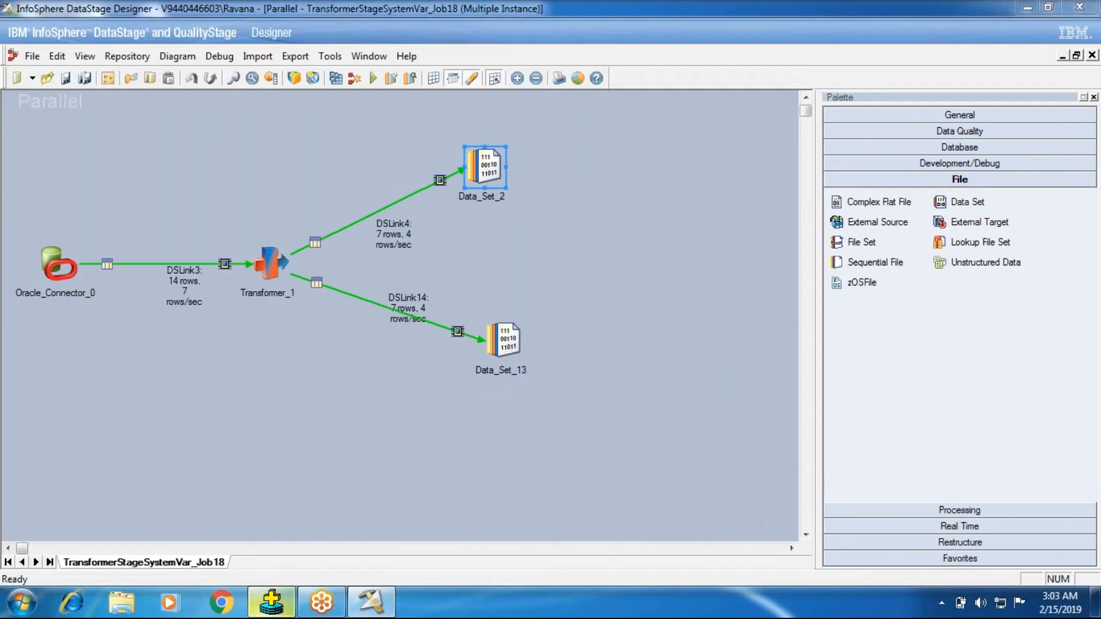
# - Switch between Oracle SQL*Plus and the Data_Set_2 data to compare the EMPNO values with the emp query rows
pyautogui.moveTo(259, 609)
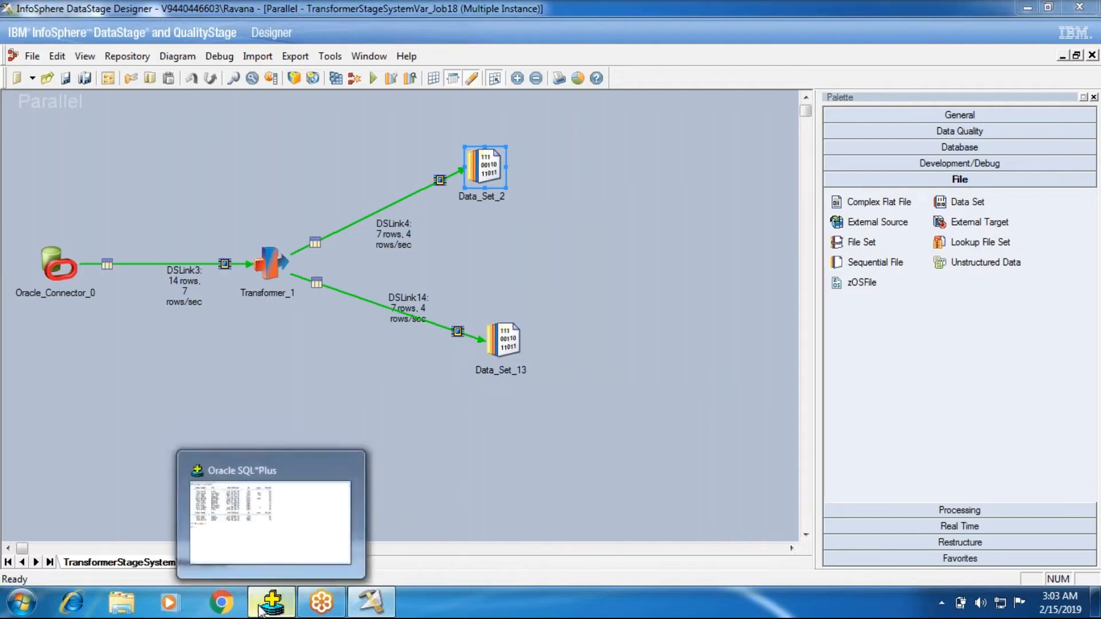
pyautogui.click(259, 608)
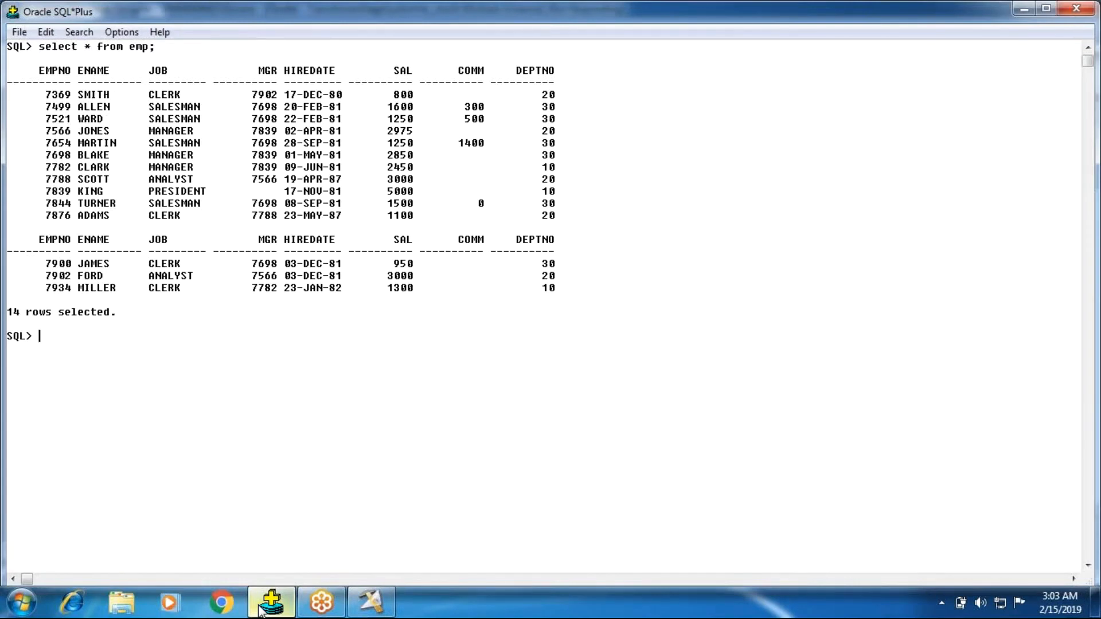
pyautogui.click(259, 609)
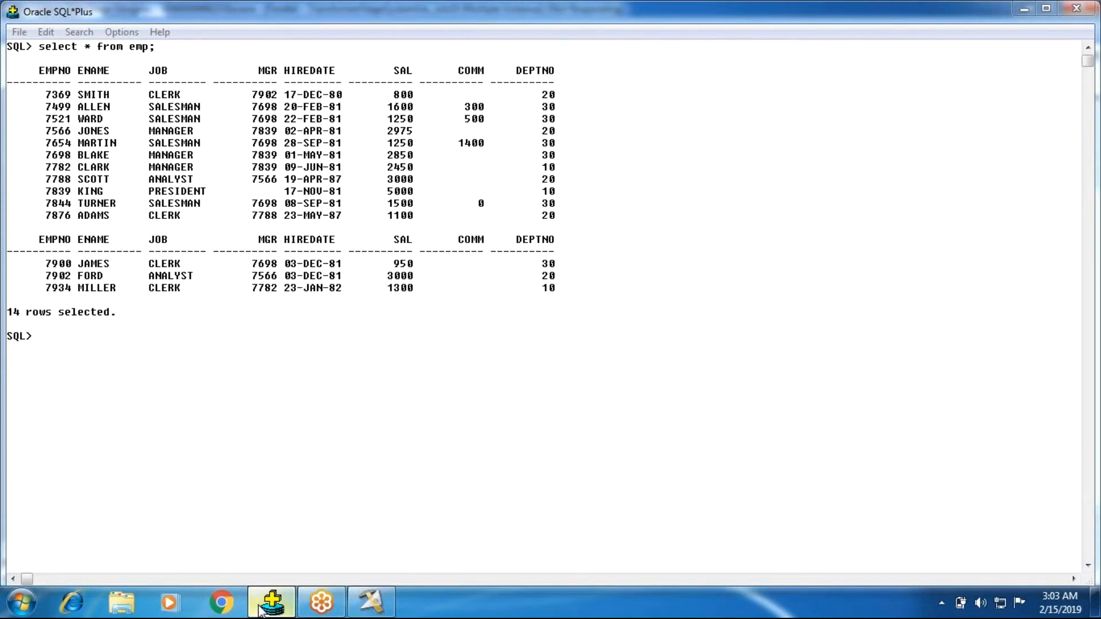
pyautogui.click(259, 609)
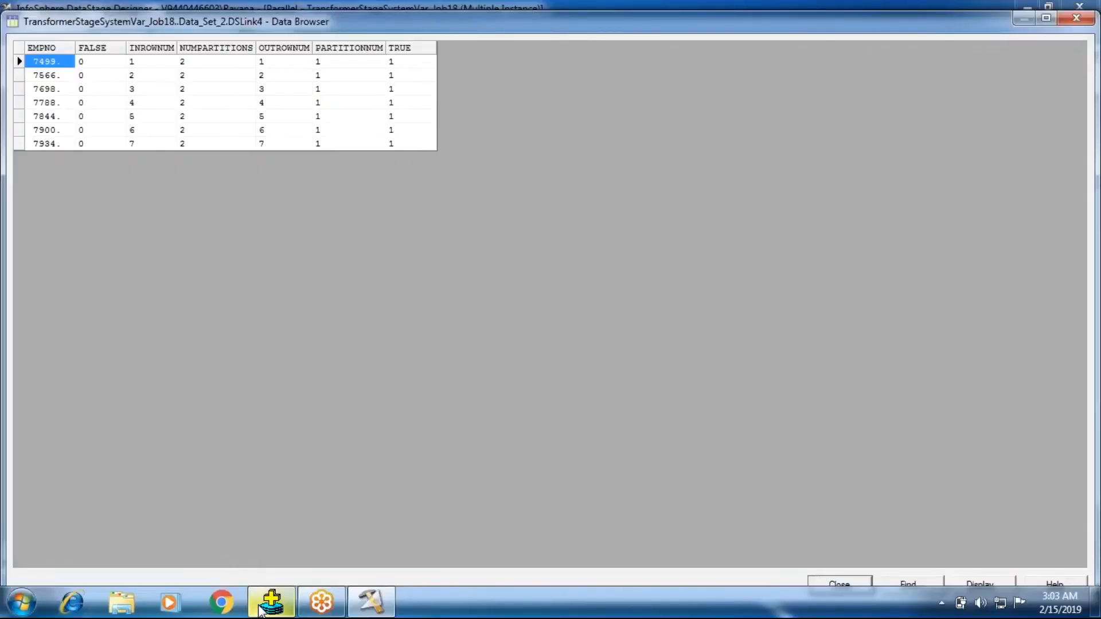
pyautogui.click(259, 609)
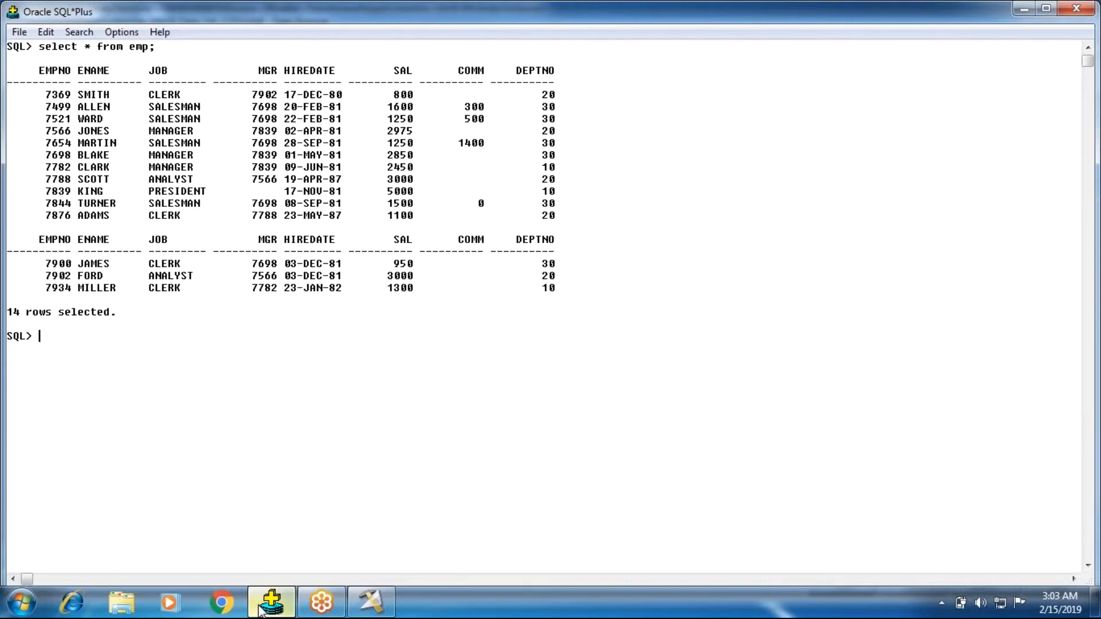
pyautogui.click(259, 610)
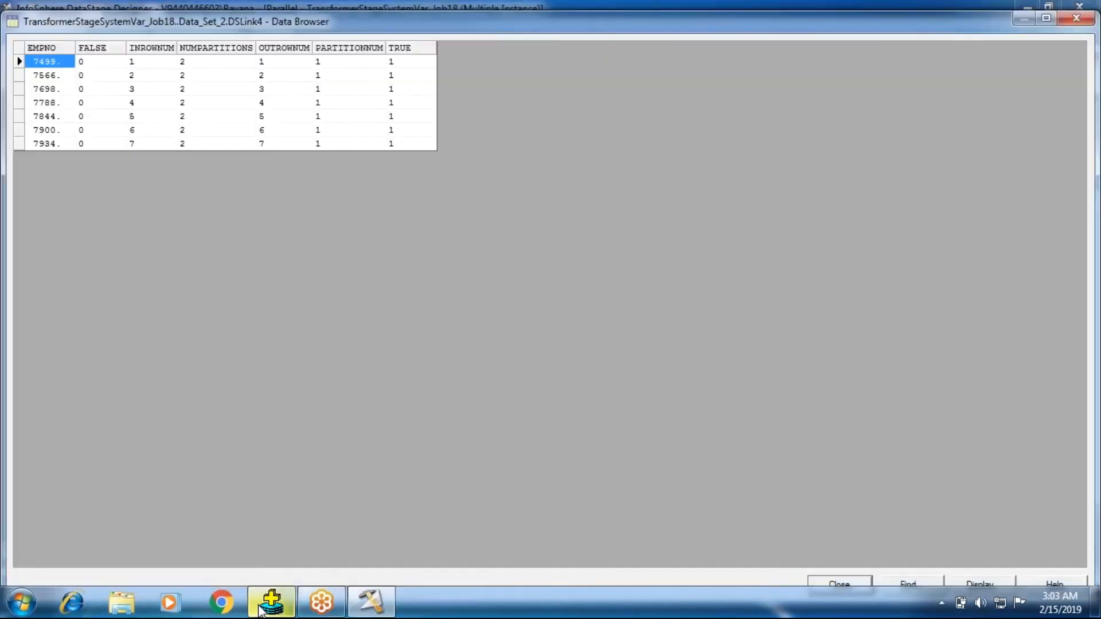
pyautogui.click(259, 610)
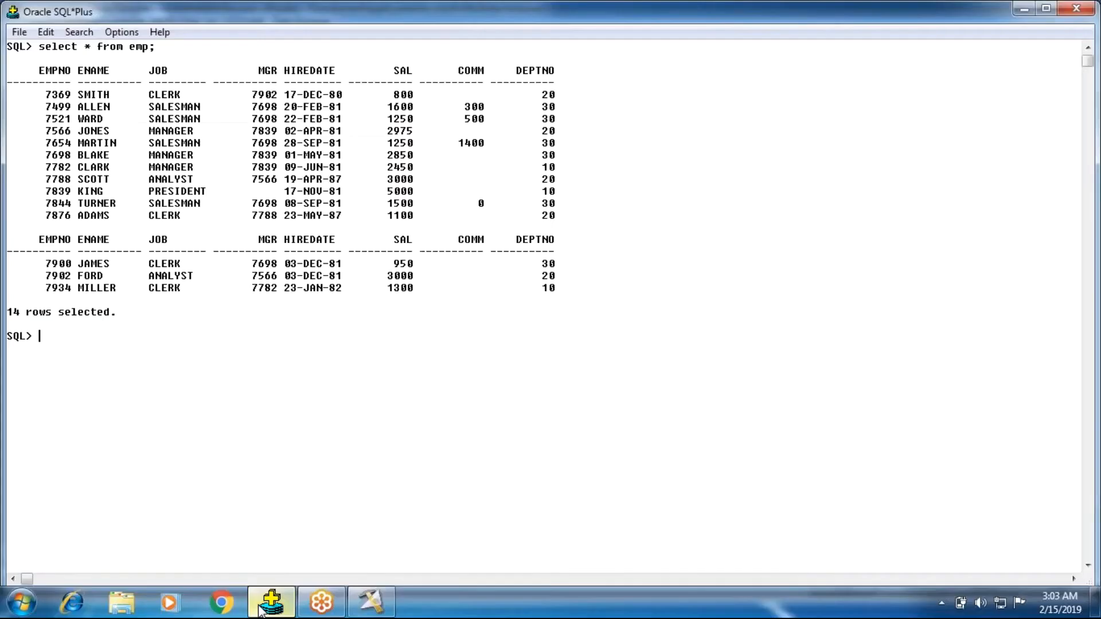
pyautogui.click(259, 611)
pyautogui.click(259, 610)
pyautogui.click(259, 610)
pyautogui.click(259, 611)
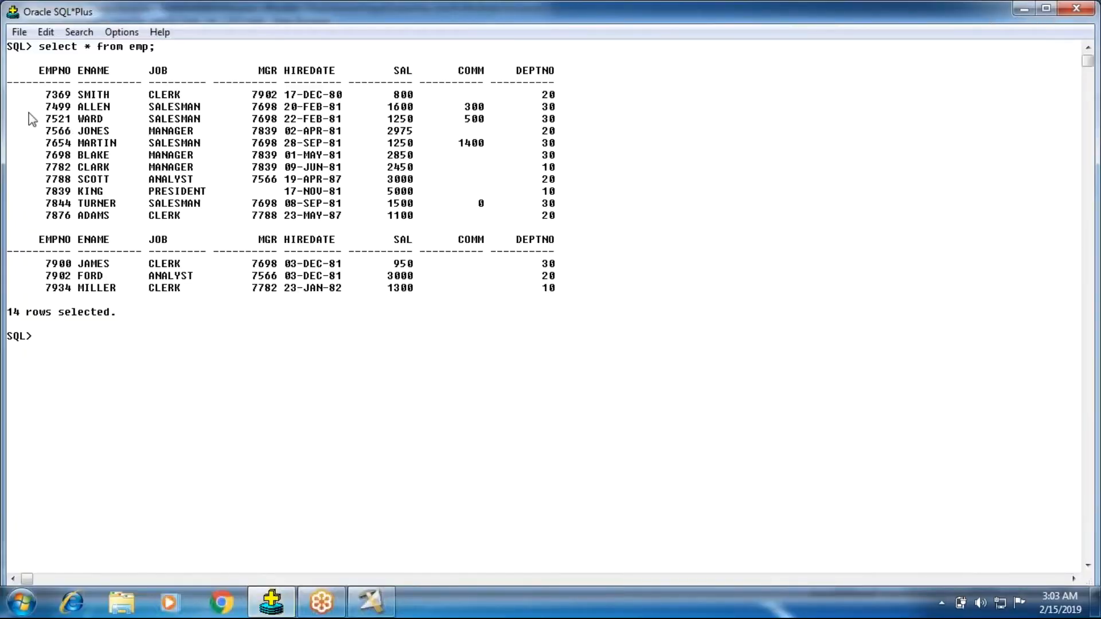
# - Highlight the emp rows in SQL*Plus whose EMPNO values occur in Data_Set_2, and return to DataStage Designer
pyautogui.moveTo(40, 103); pyautogui.dragTo(116, 158)
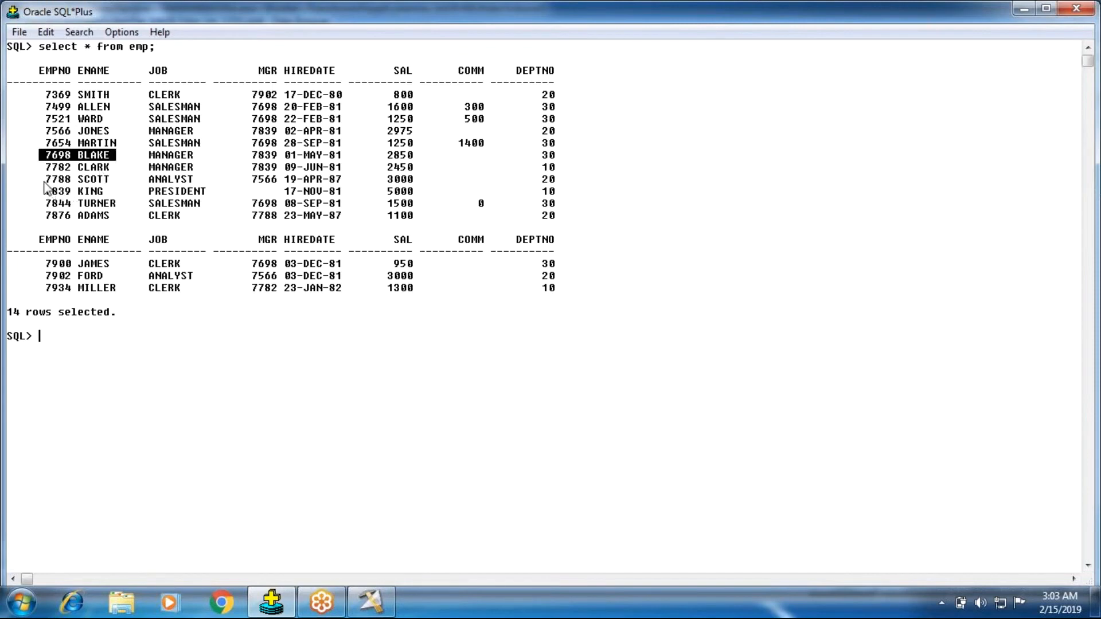
pyautogui.moveTo(39, 178); pyautogui.dragTo(87, 178)
pyautogui.moveTo(33, 203); pyautogui.dragTo(96, 206)
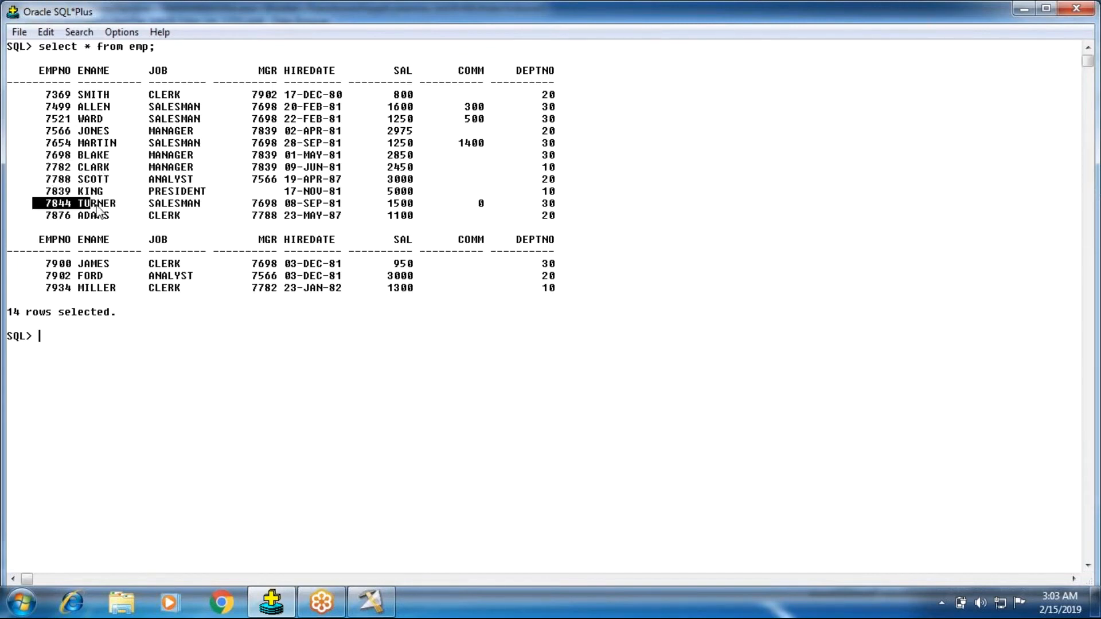
pyautogui.moveTo(34, 263); pyautogui.dragTo(178, 265)
pyautogui.moveTo(38, 290); pyautogui.dragTo(336, 305)
pyautogui.click(370, 602)
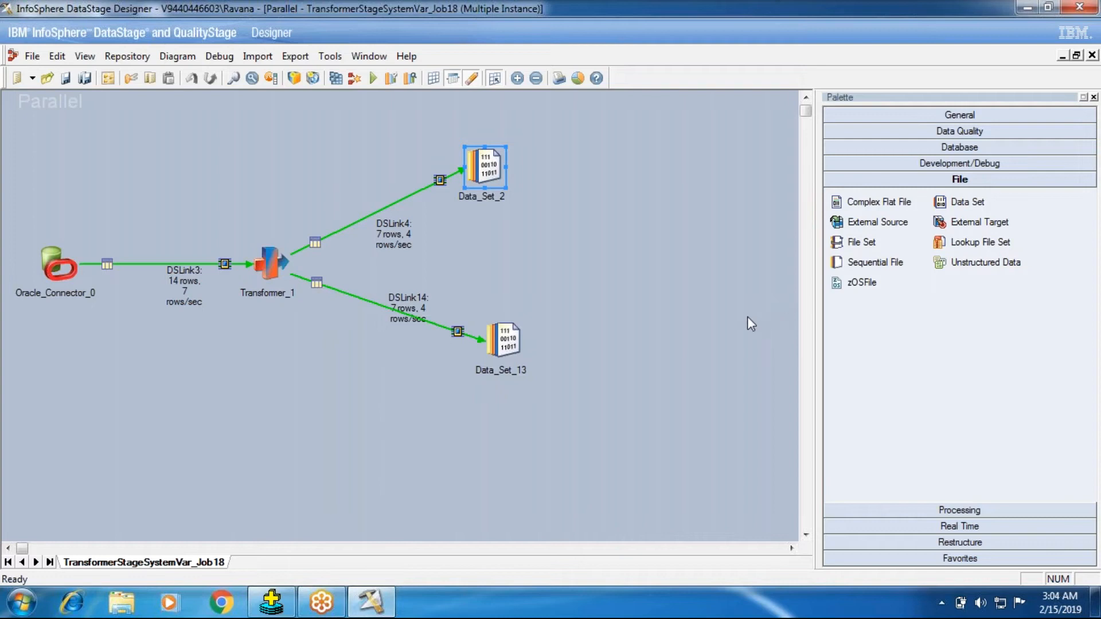
# - Clear the constraints of both output links, DSLink4 and DSLink14, in Transformer_1 and save the stage
pyautogui.doubleClick(281, 263)
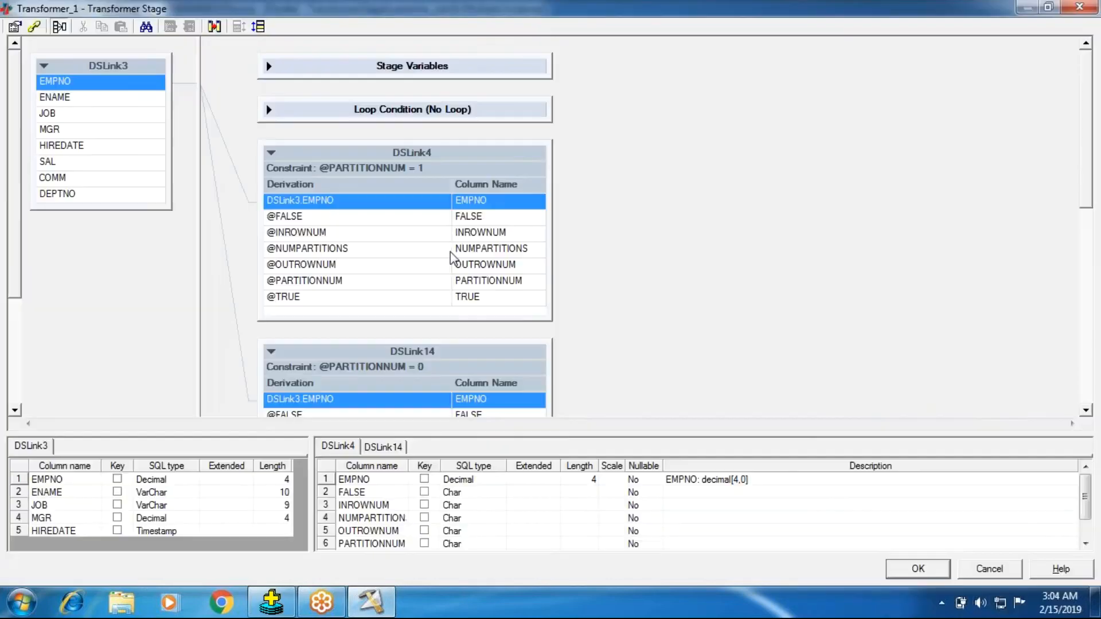
pyautogui.doubleClick(427, 169)
pyautogui.doubleClick(472, 258)
pyautogui.press('BackSpace')
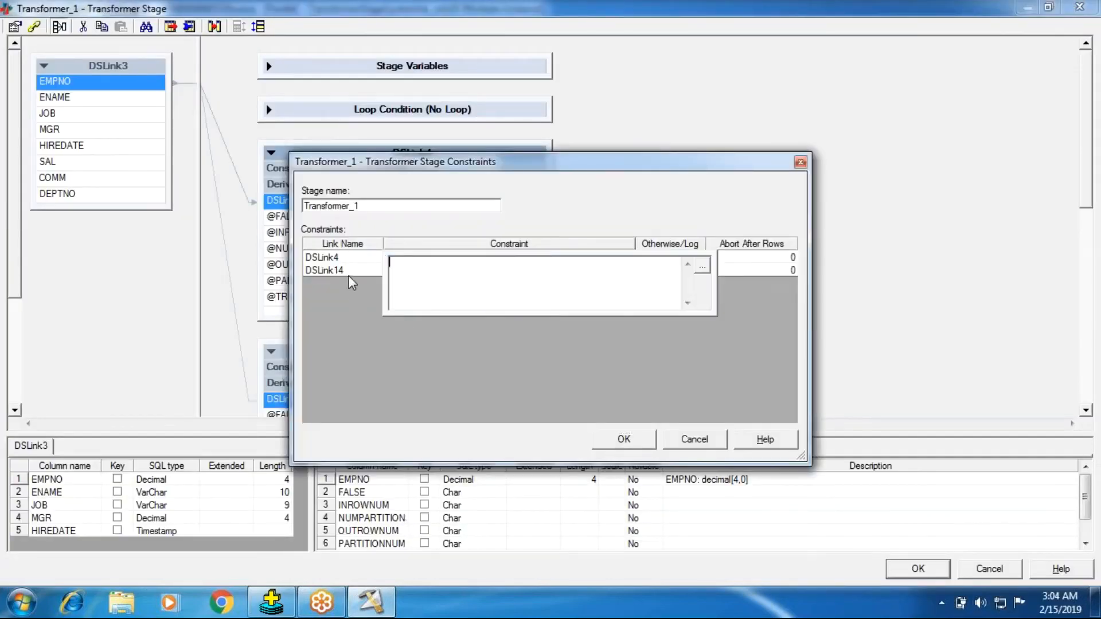
pyautogui.click(347, 271)
pyautogui.doubleClick(489, 272)
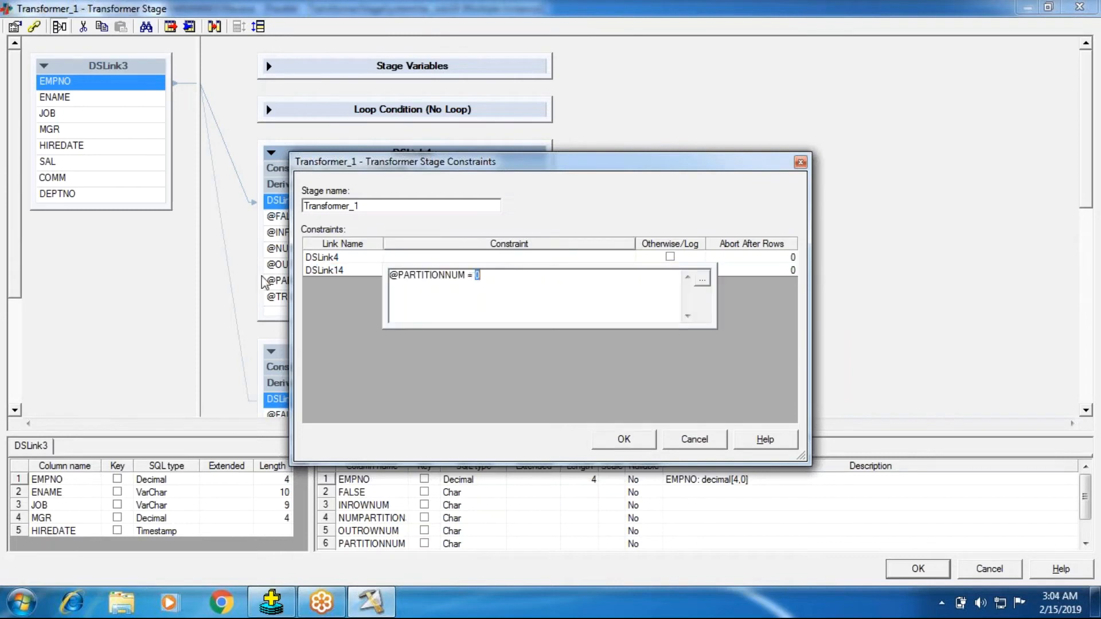
pyautogui.moveTo(496, 283); pyautogui.dragTo(203, 282)
pyautogui.press('BackSpace')
pyautogui.click(316, 270)
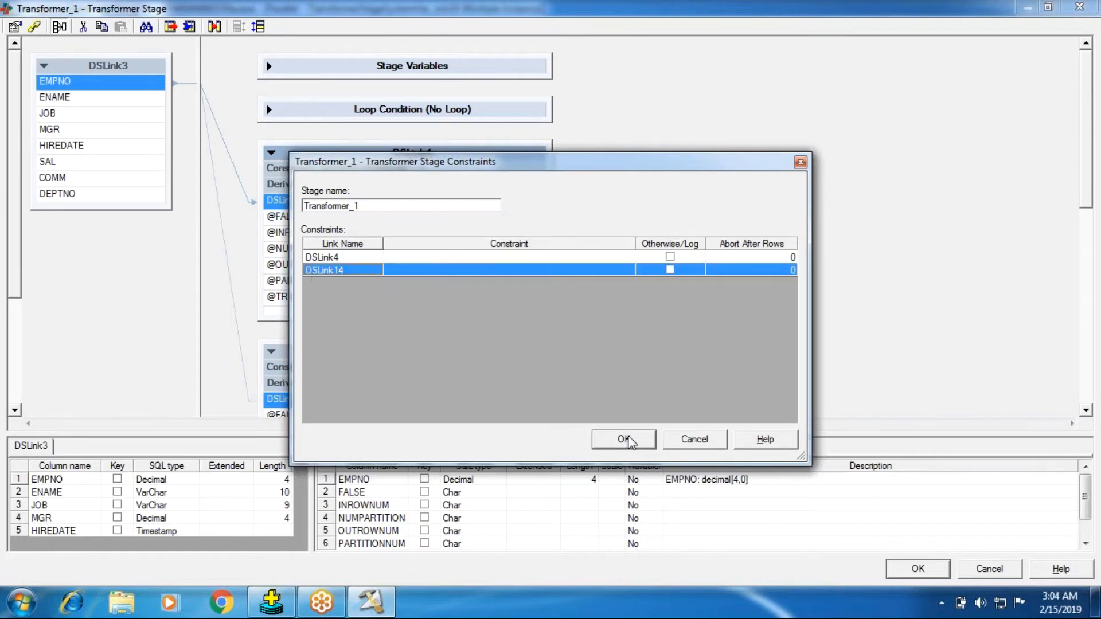
pyautogui.click(627, 439)
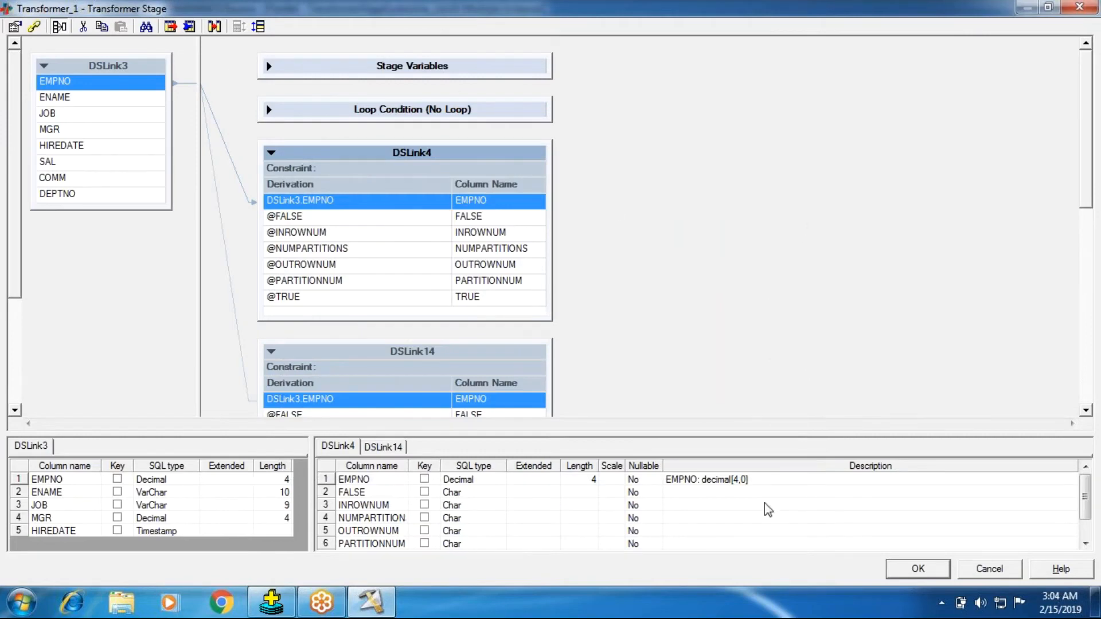
pyautogui.click(929, 575)
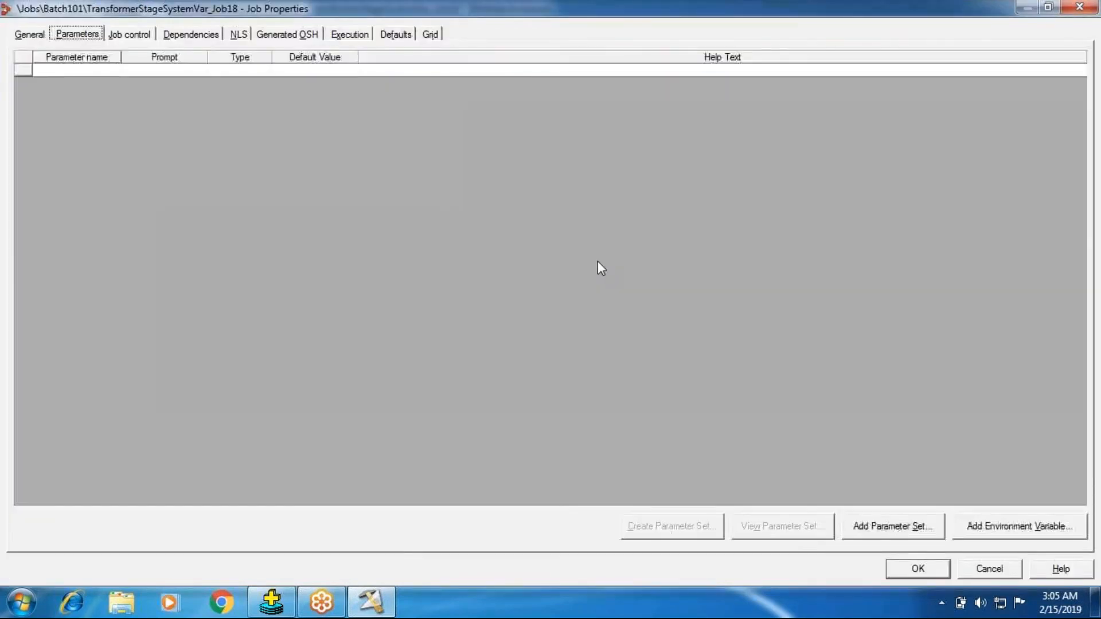
# - Add the environment variable $APT_CONFIG_FILE to the job's parameters with the server configuration file SingleNode.apt as its default value
pyautogui.click(886, 523)
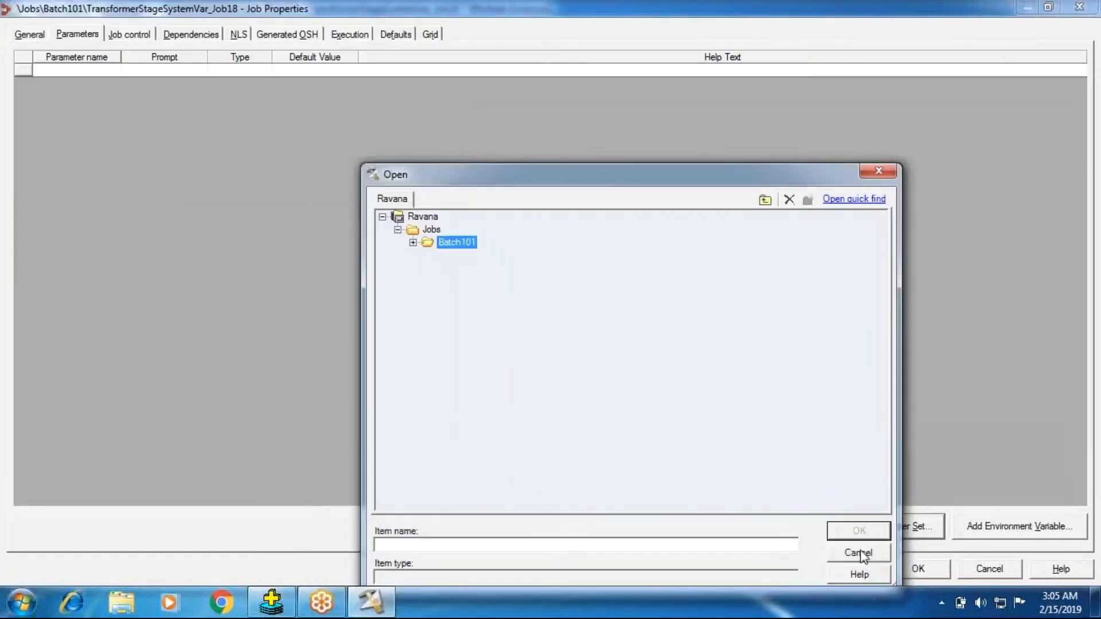
pyautogui.click(858, 552)
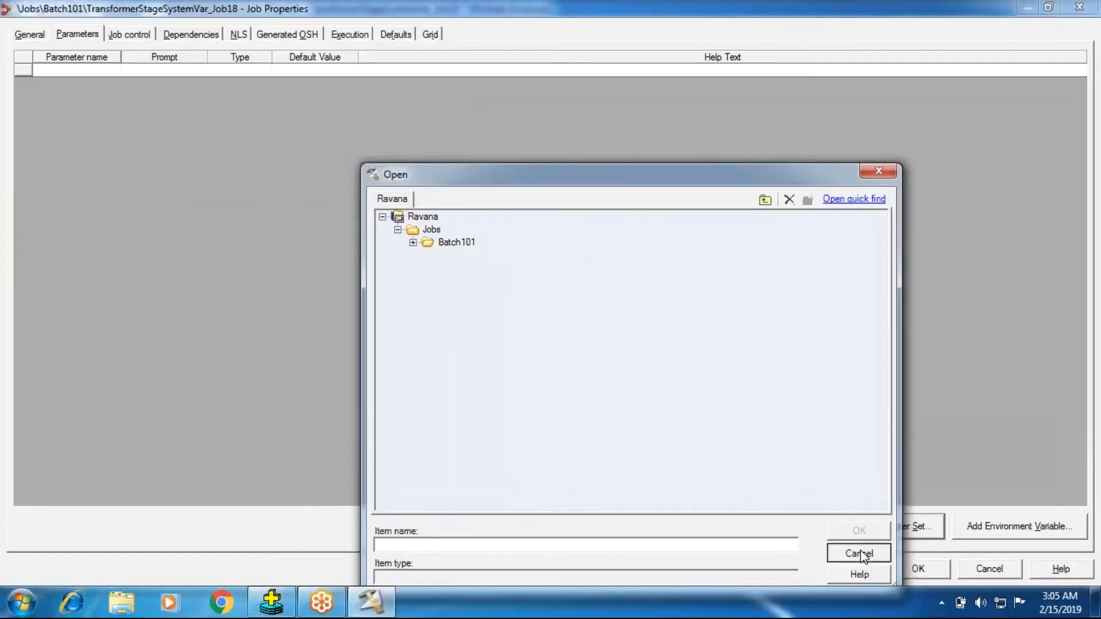
pyautogui.click(978, 528)
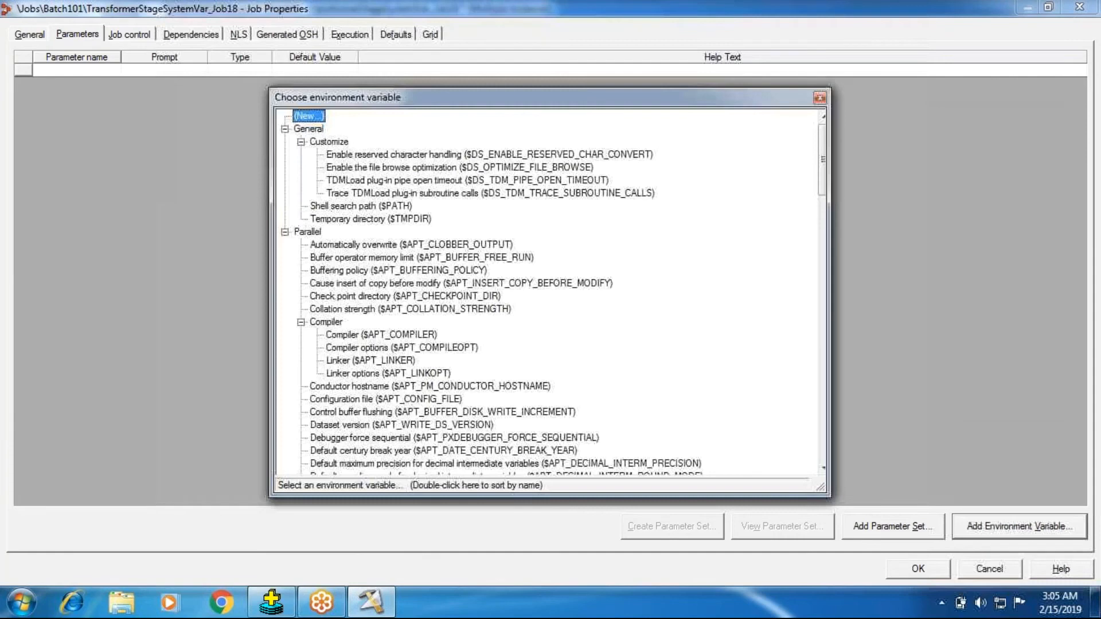
pyautogui.scroll(-1, 402, 378)
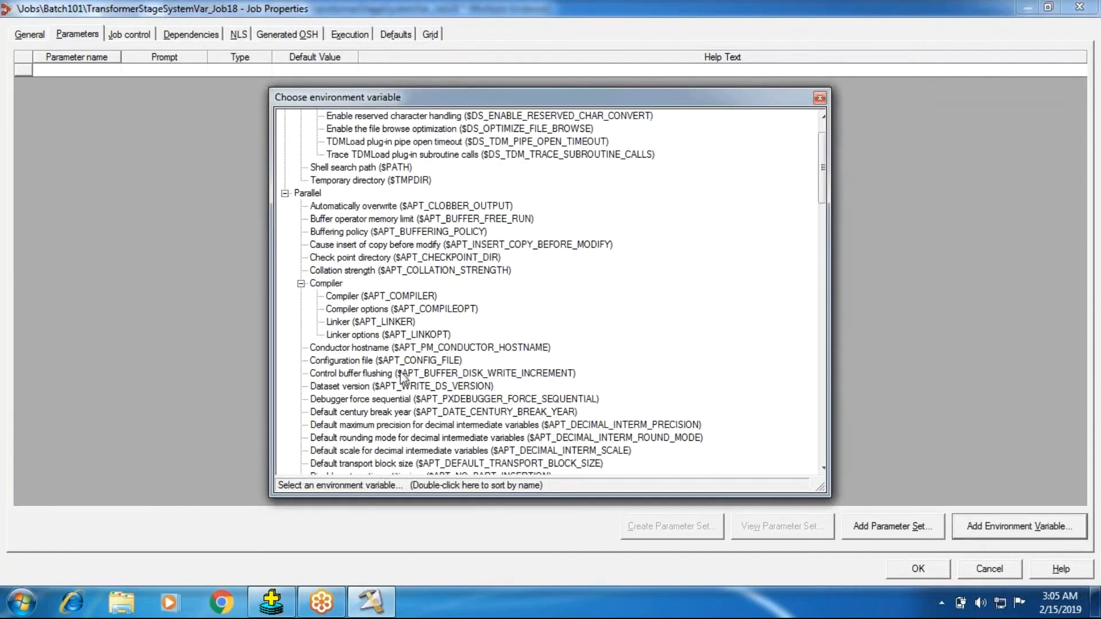
pyautogui.doubleClick(402, 376)
pyautogui.doubleClick(336, 72)
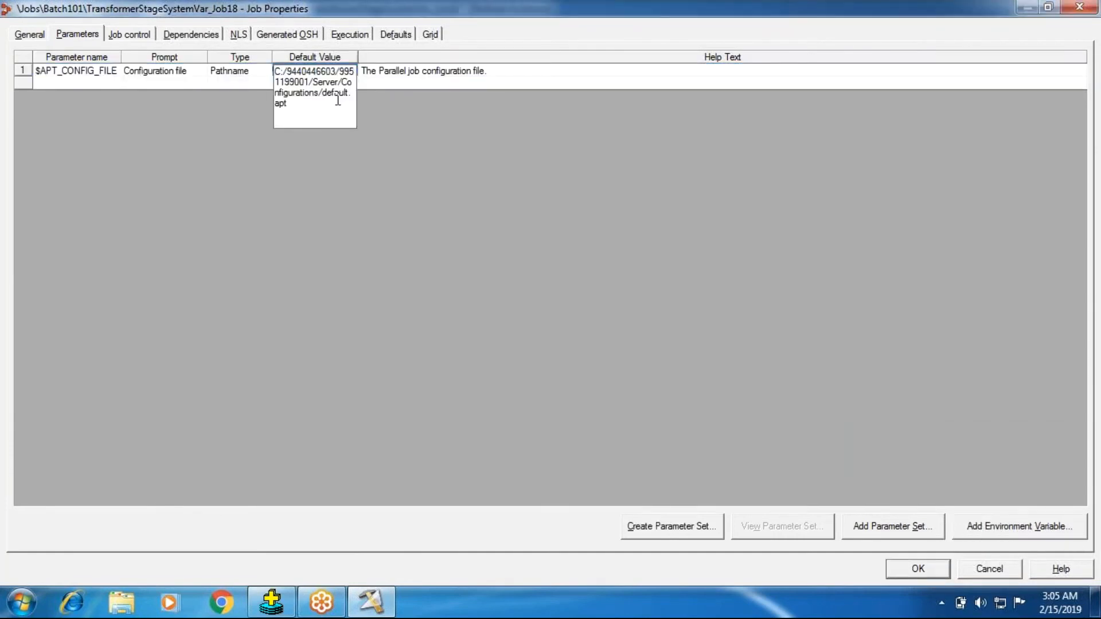
pyautogui.click(462, 233)
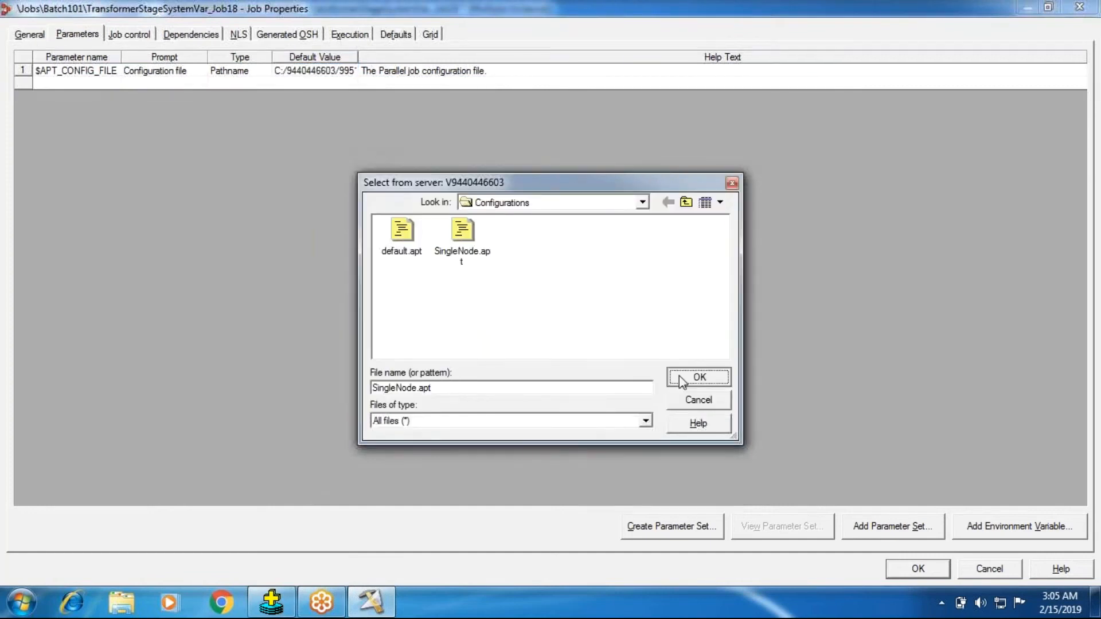
pyautogui.click(671, 376)
pyautogui.click(907, 573)
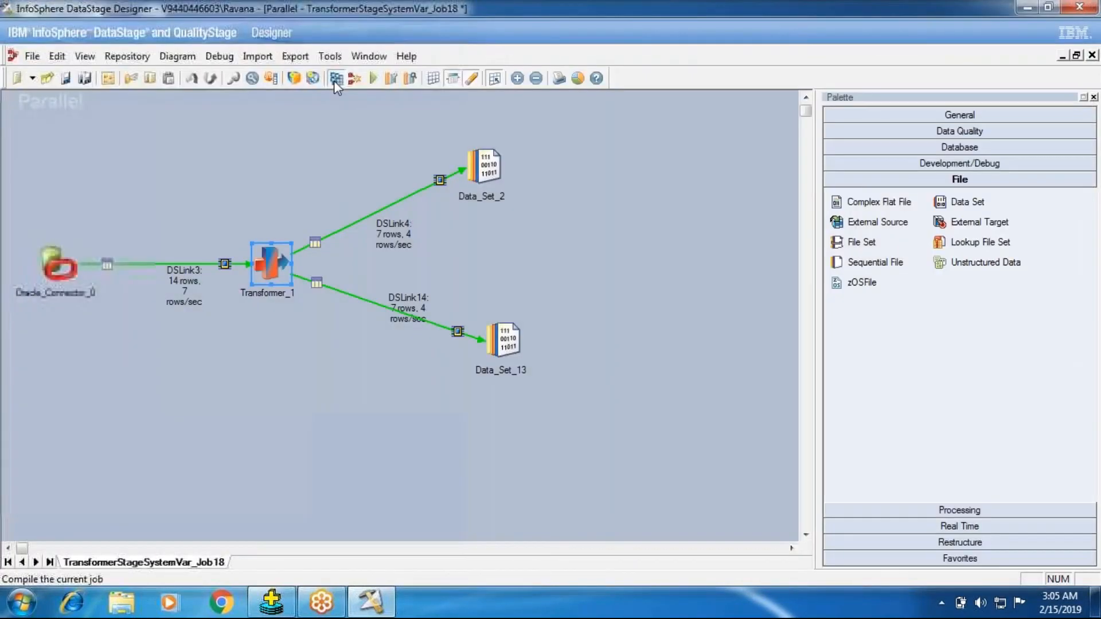
# - Save and compile the job with the new configuration file parameter
pyautogui.click(334, 80)
pyautogui.click(515, 326)
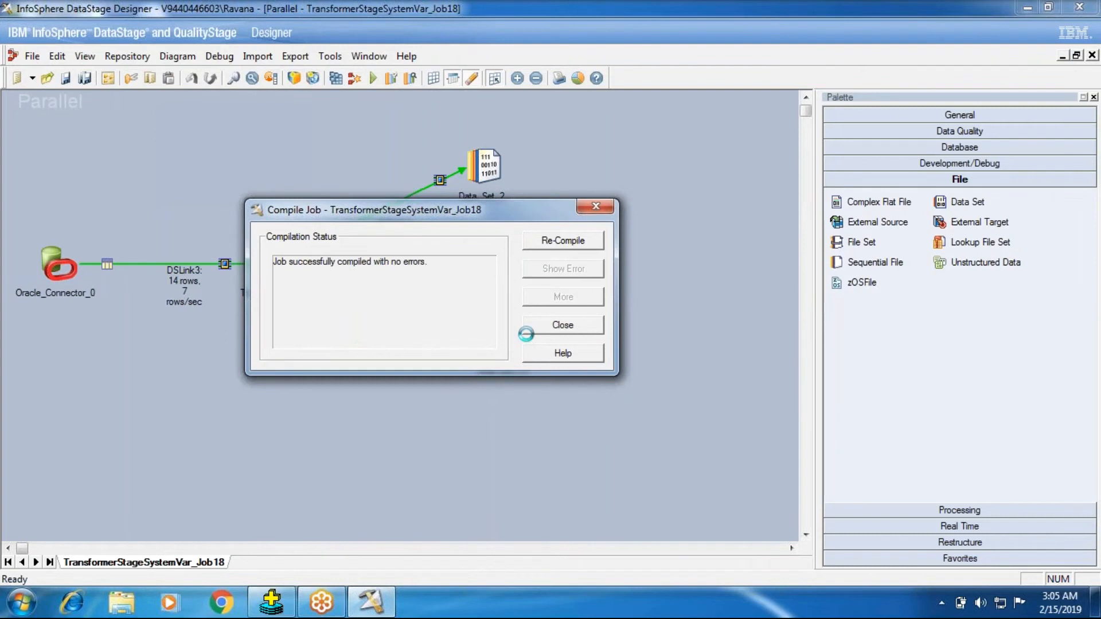
pyautogui.click(538, 322)
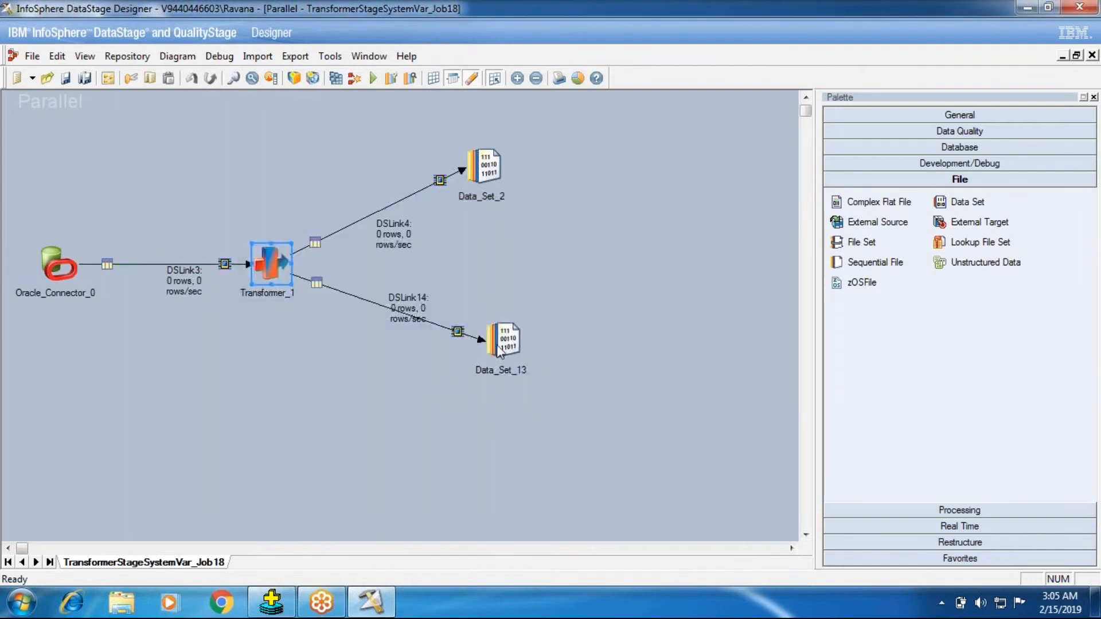
# - Delete Data_Set_13 including its link, and align Data_Set_2 horizontally with Transformer_1
pyautogui.rightClick(495, 344)
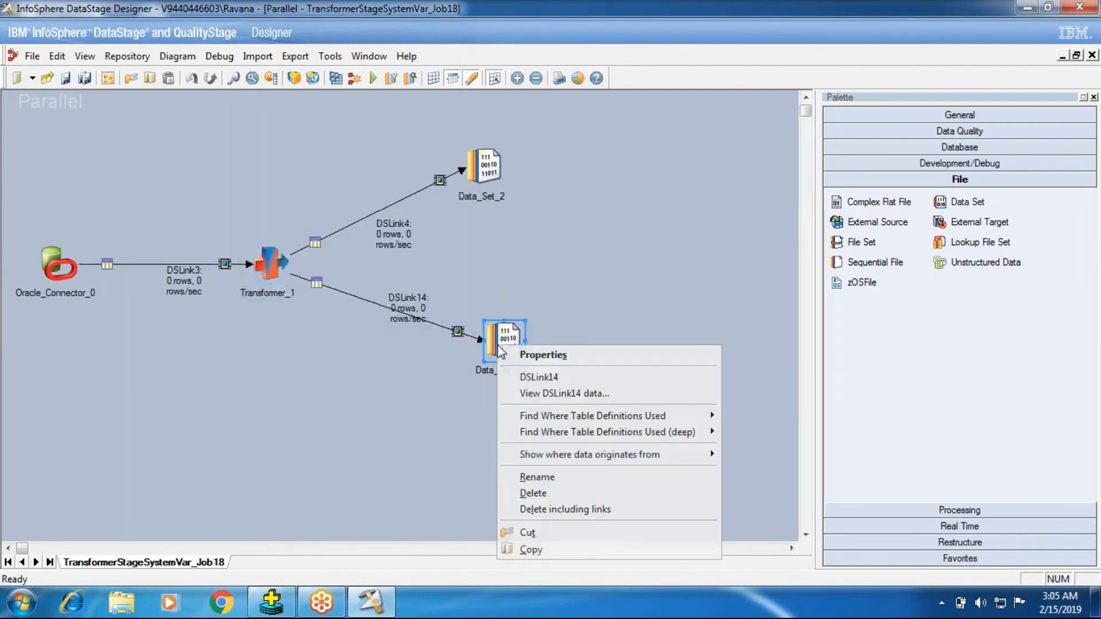
pyautogui.click(539, 509)
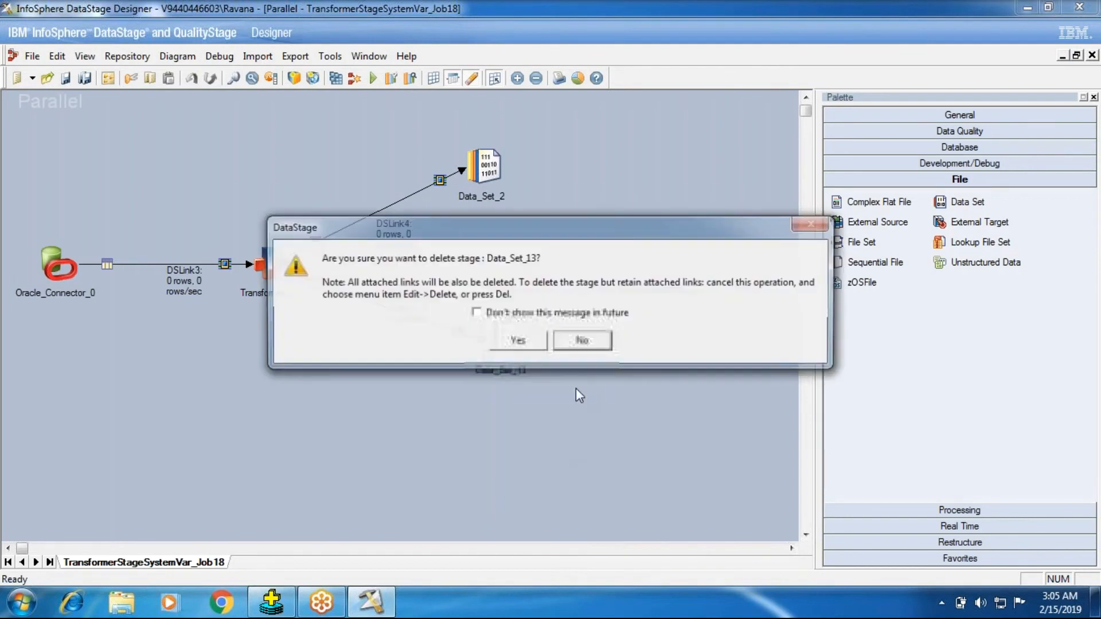
pyautogui.click(518, 340)
pyautogui.moveTo(486, 168); pyautogui.dragTo(502, 271)
pyautogui.click(232, 242)
pyautogui.doubleClick(261, 255)
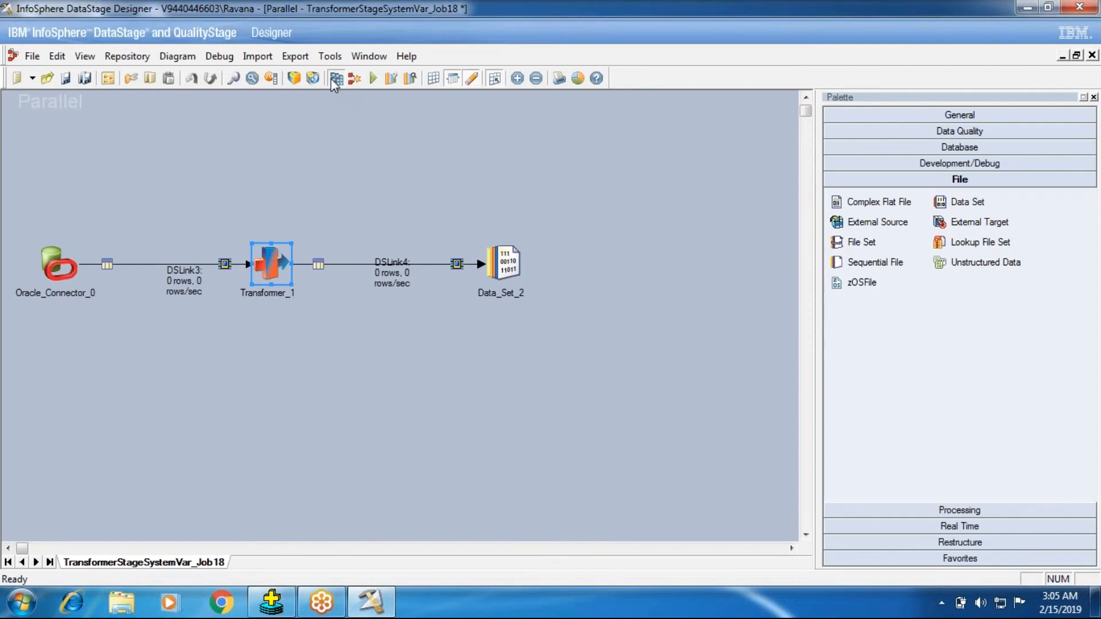
# - Recompile the single-output job and run it with the SingleNode.apt configuration file
pyautogui.click(335, 78)
pyautogui.click(510, 327)
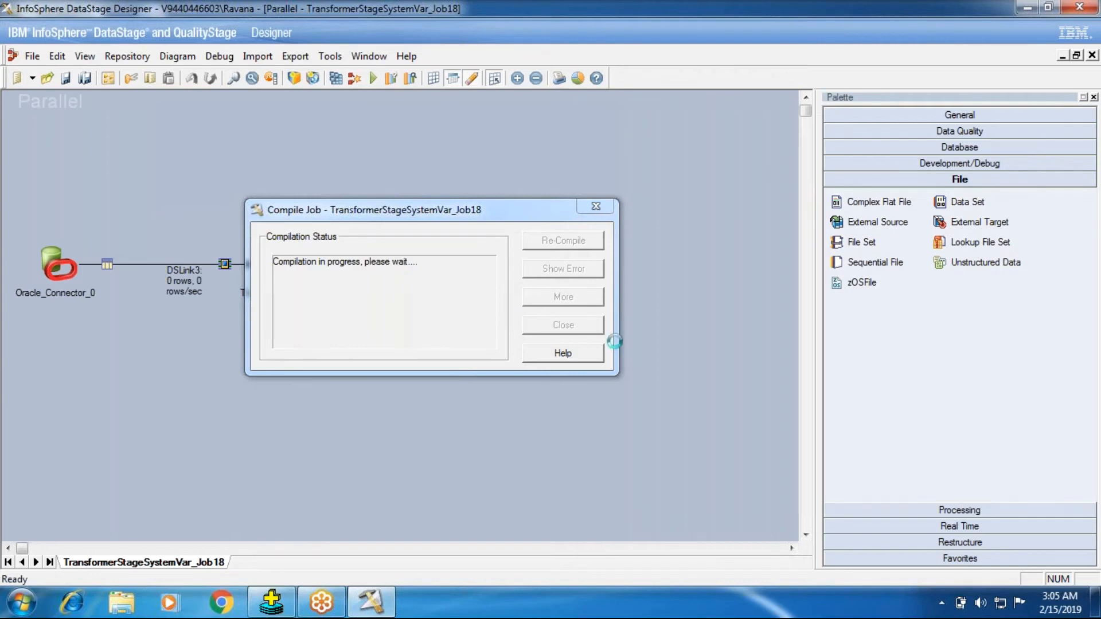
pyautogui.click(563, 332)
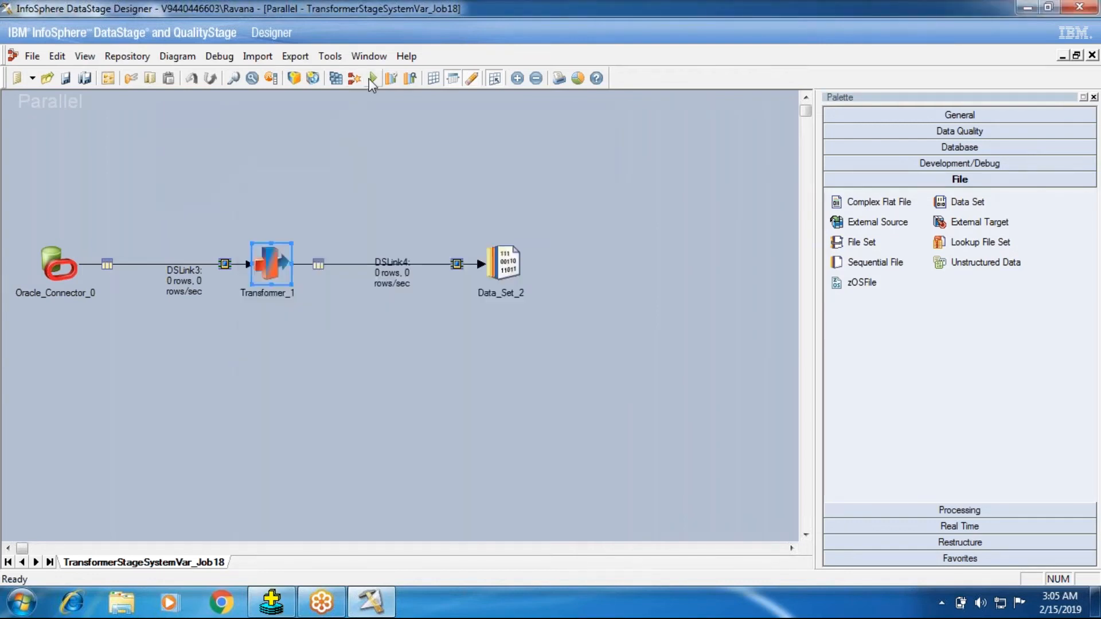
pyautogui.hotkey('ctrl', 'F5')
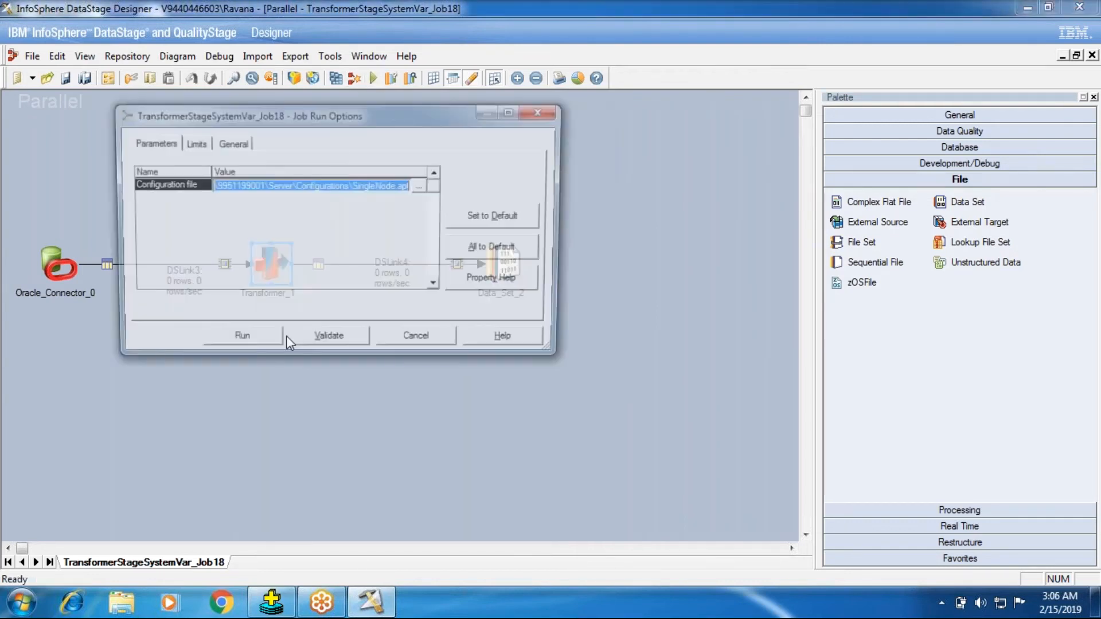
pyautogui.click(264, 341)
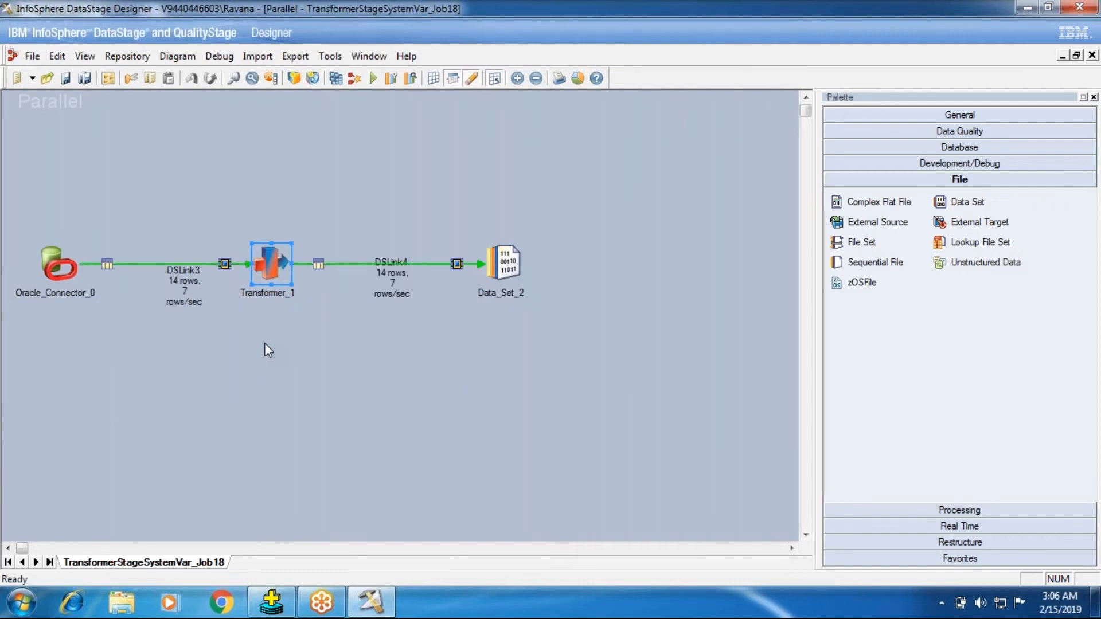
# - View the DSLink4 data written to Data_Set_2 by the single-node run
pyautogui.rightClick(501, 264)
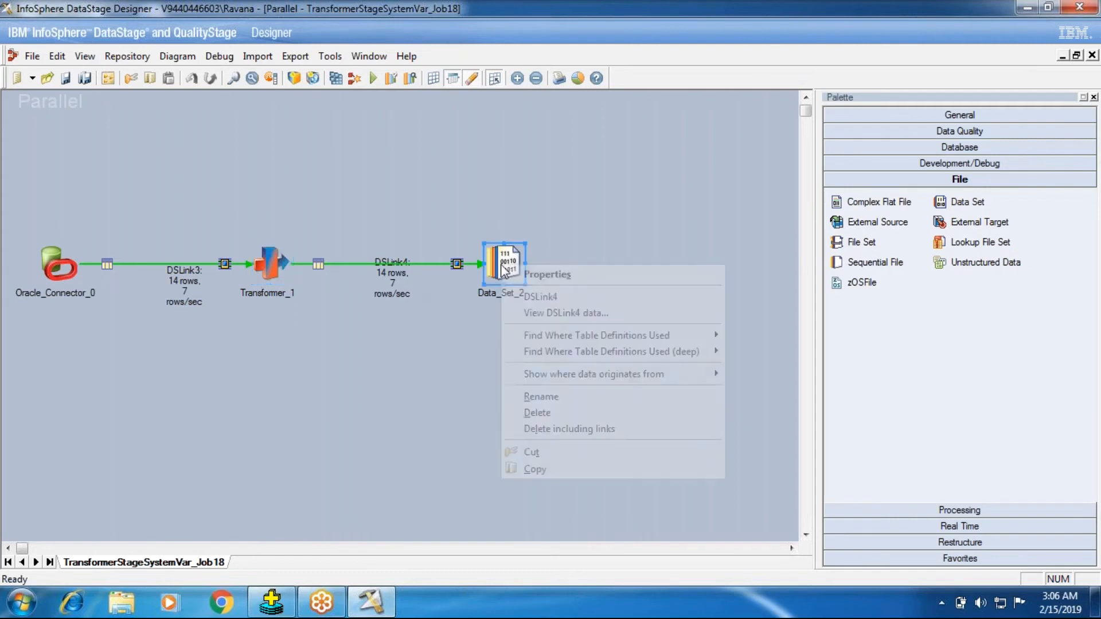
pyautogui.click(532, 317)
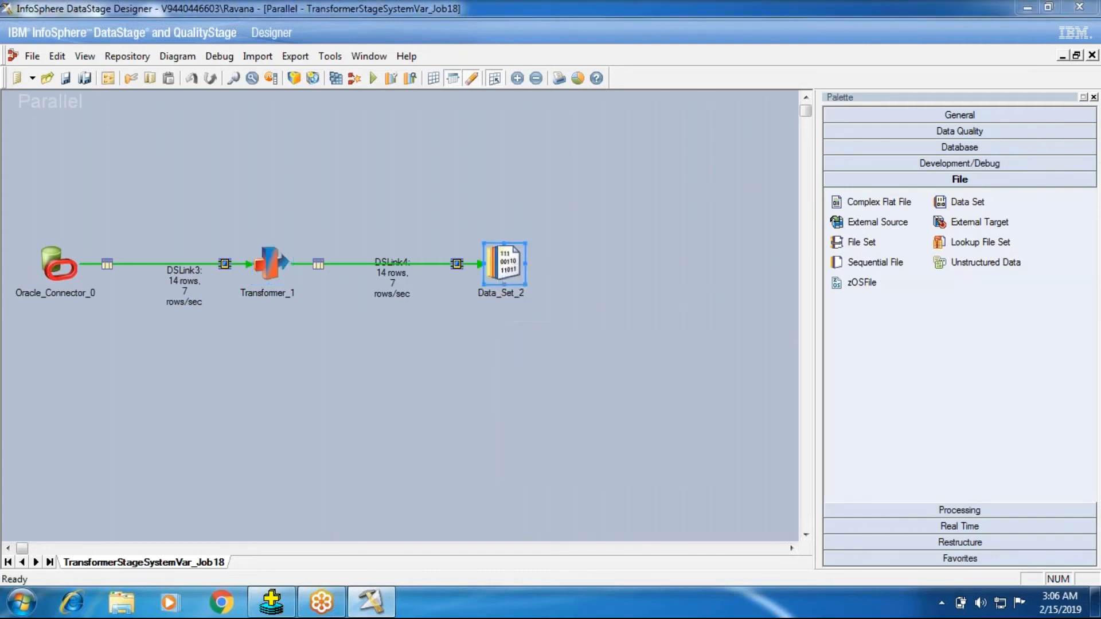
pyautogui.click(294, 341)
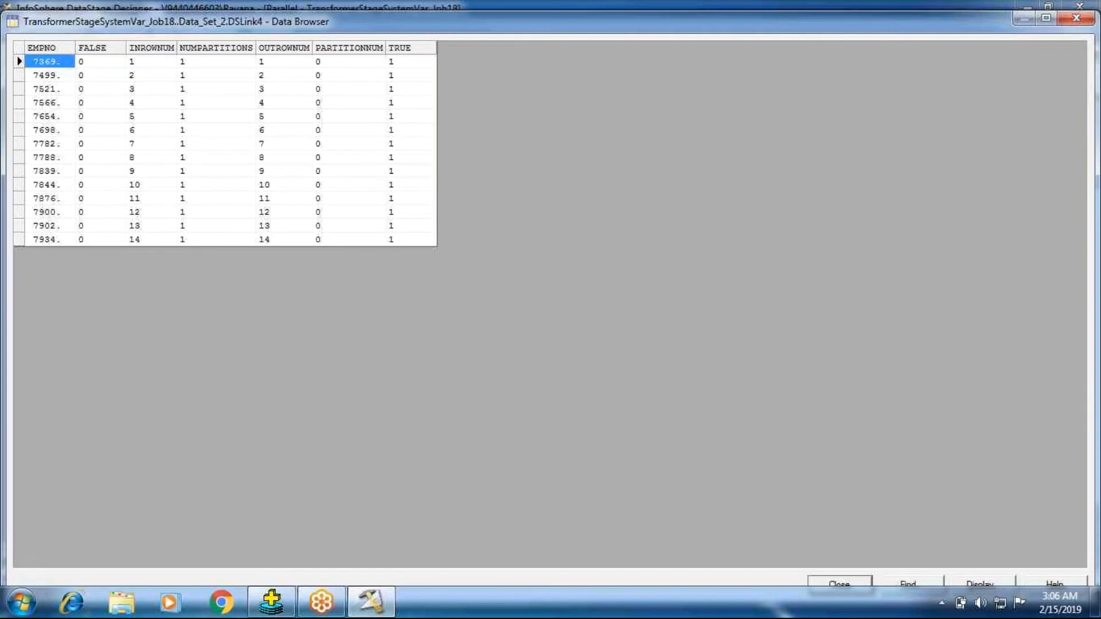
# - Examine the first and last values of NUMPARTITIONS, PARTITIONNUM, INROWNUM and OUTROWNUM, and close the data view
pyautogui.click(97, 62)
pyautogui.click(192, 61)
pyautogui.click(187, 239)
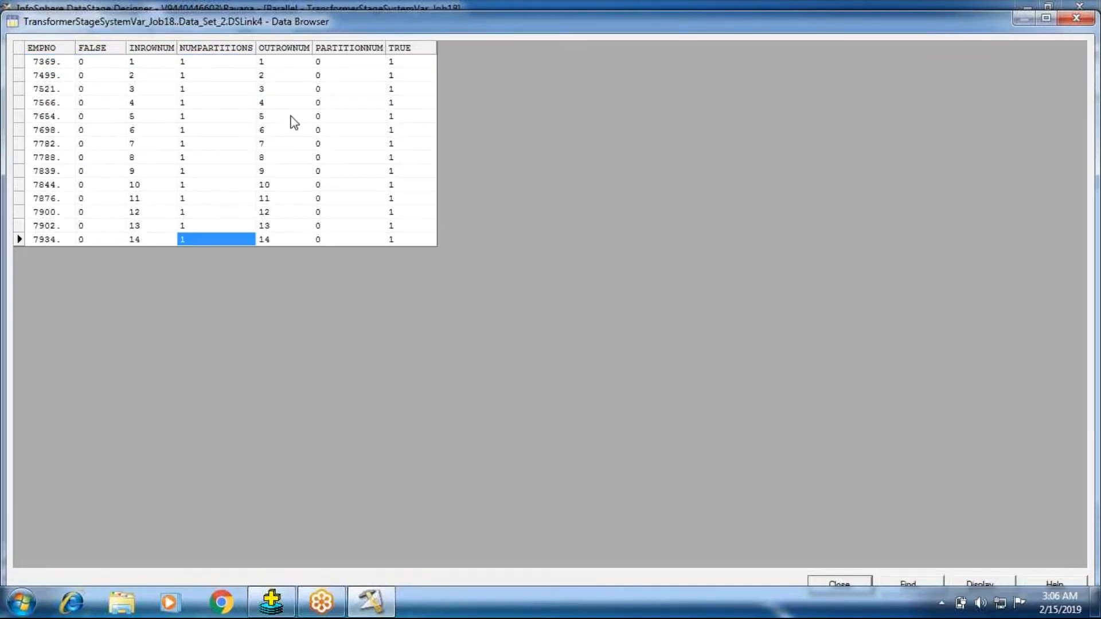
pyautogui.click(334, 63)
pyautogui.click(344, 239)
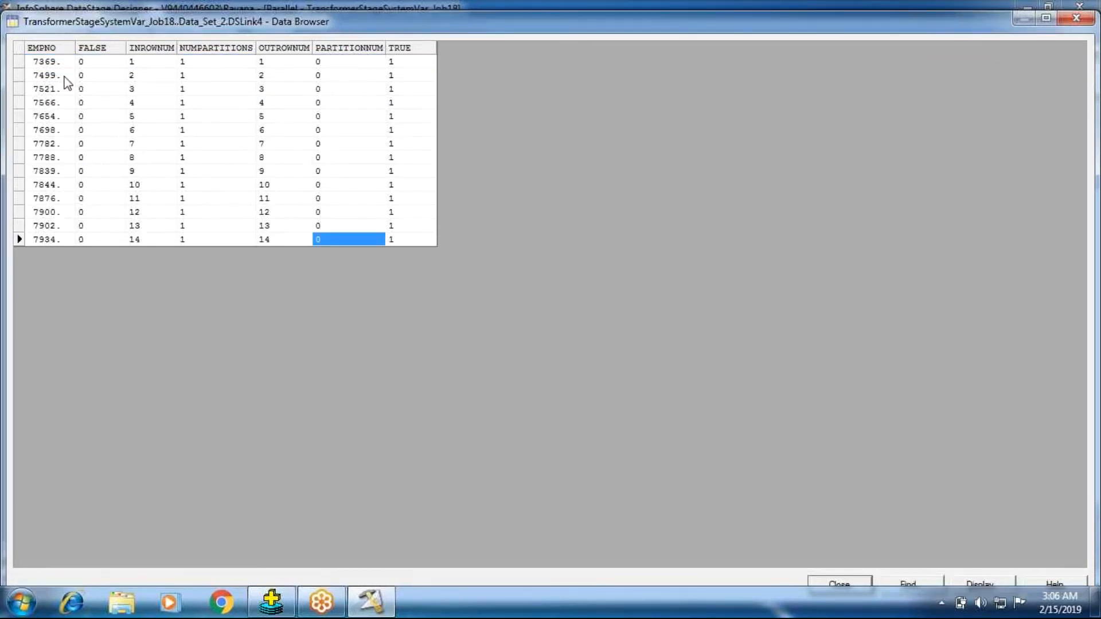
pyautogui.click(133, 65)
pyautogui.click(139, 240)
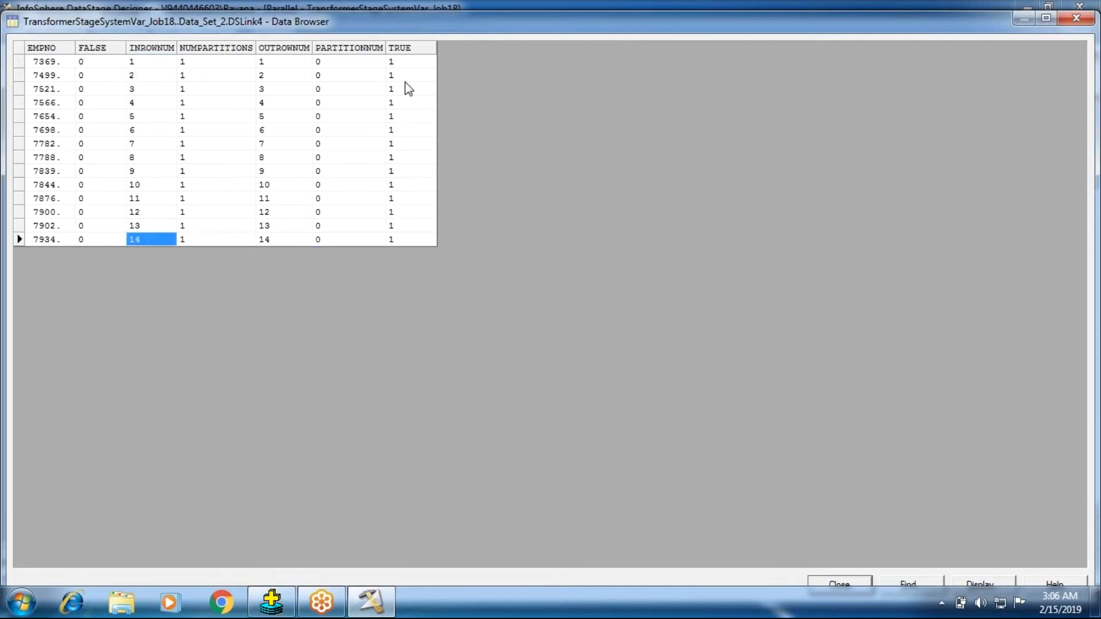
pyautogui.click(277, 64)
pyautogui.click(287, 239)
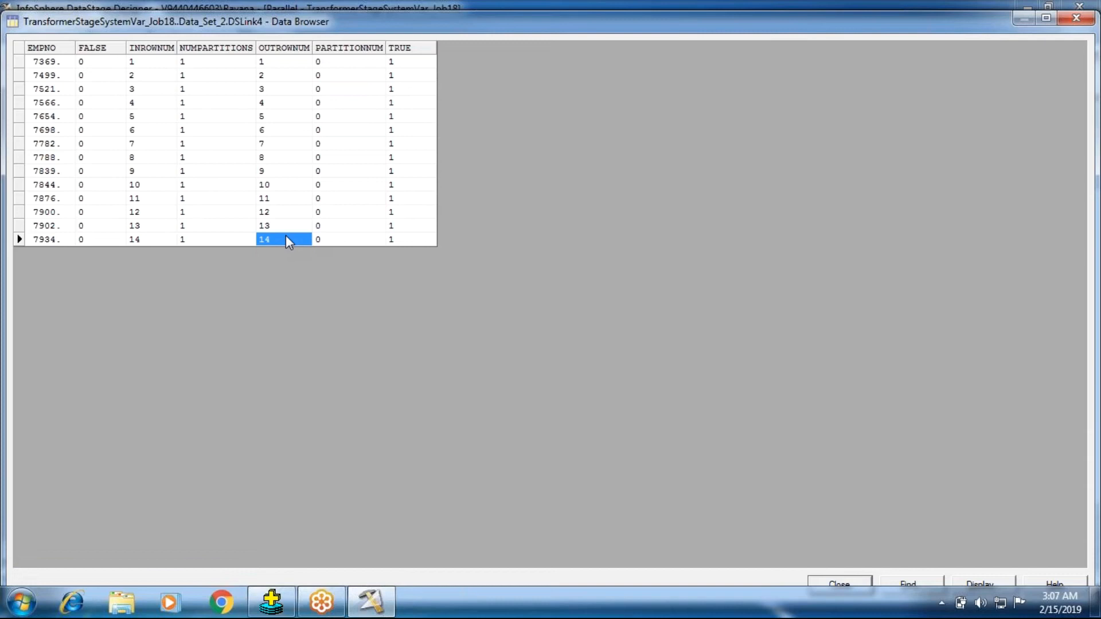
pyautogui.click(838, 583)
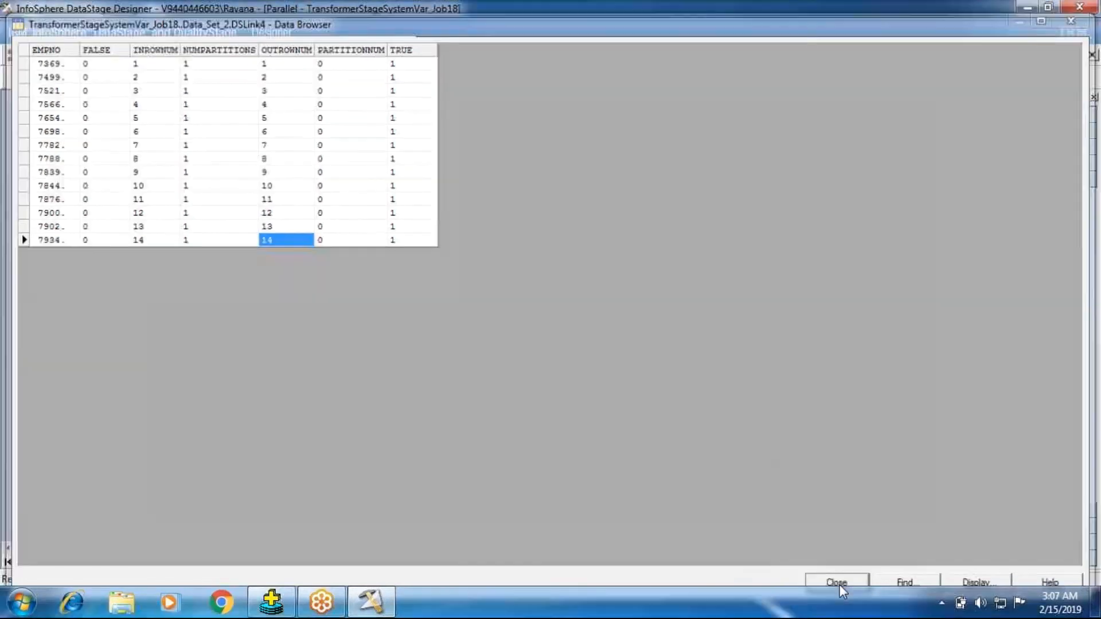
pyautogui.click(837, 582)
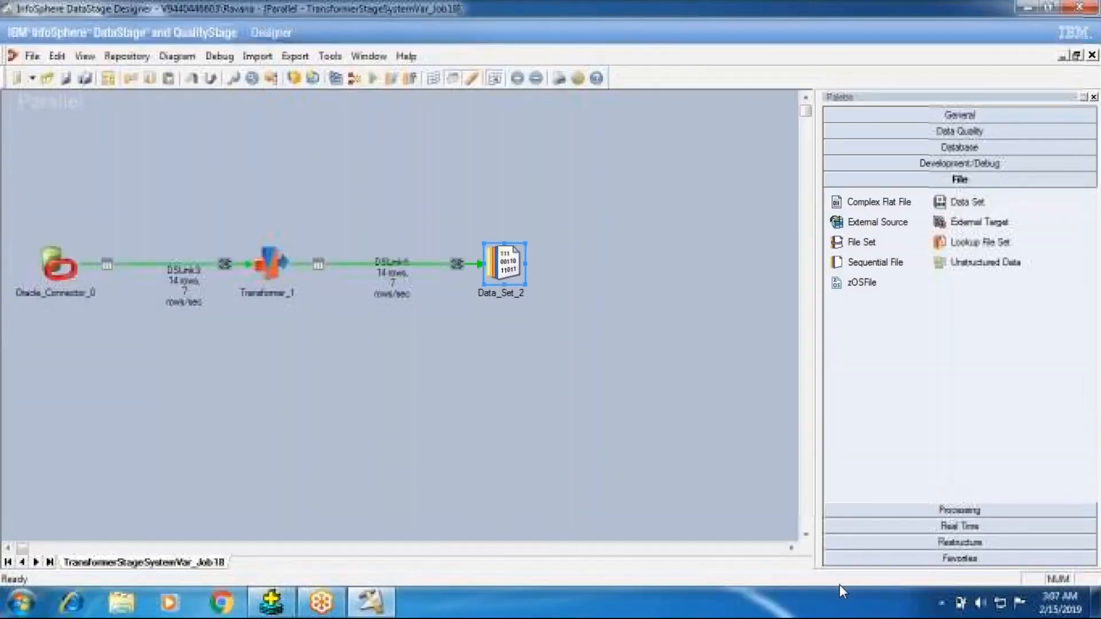
# - Check the target properties of Data_Set_2 and the DSLink4 derivations in Transformer_1 without changing them
pyautogui.doubleClick(498, 263)
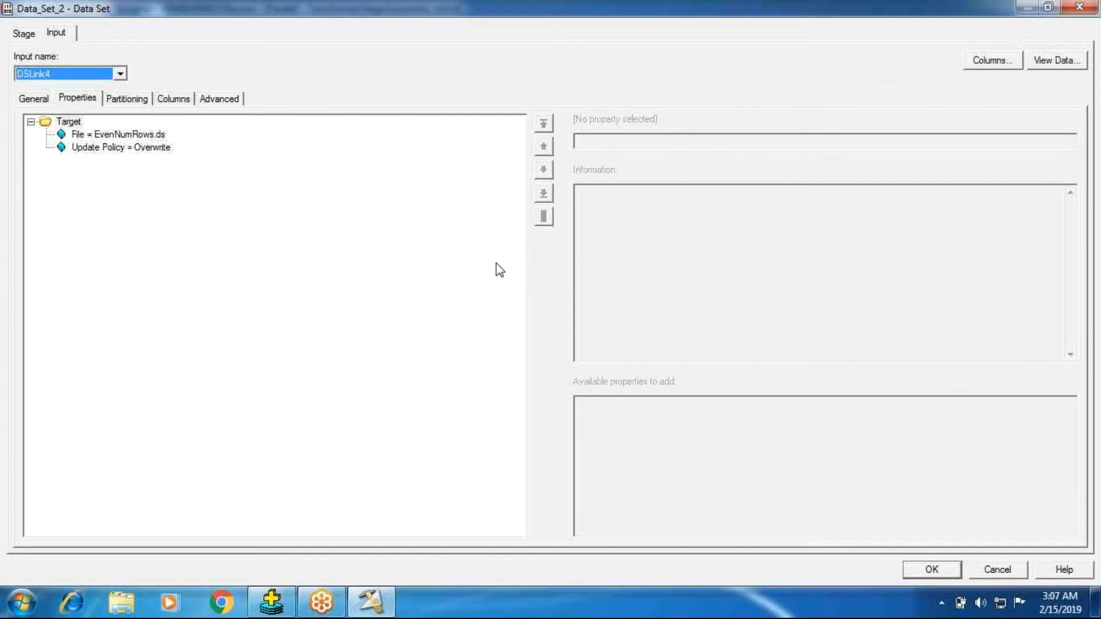
pyautogui.press('Escape')
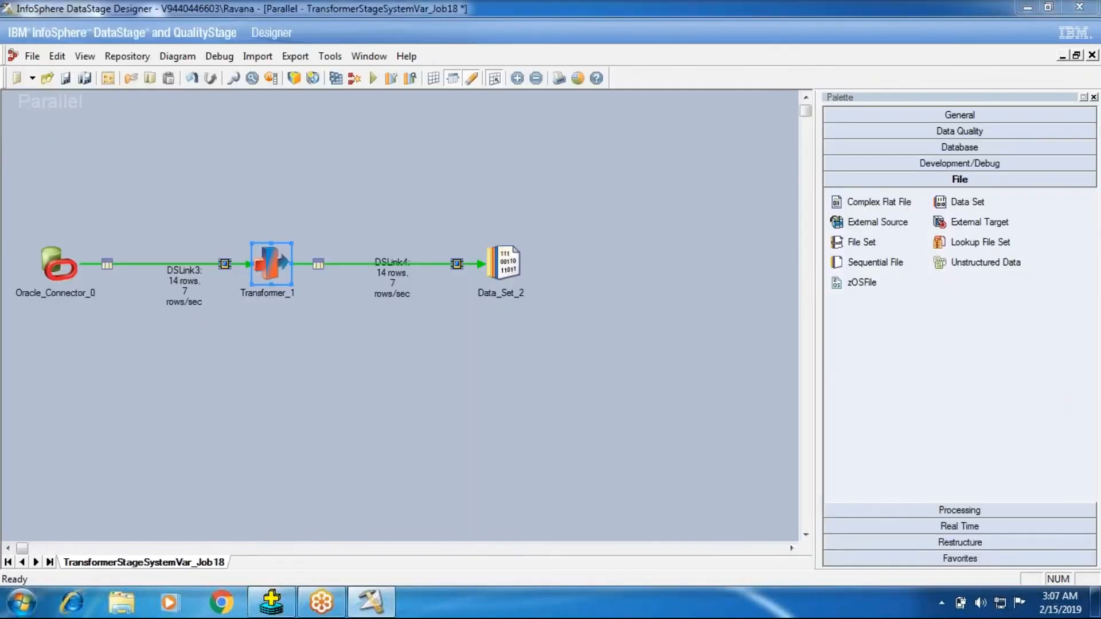
pyautogui.doubleClick(271, 264)
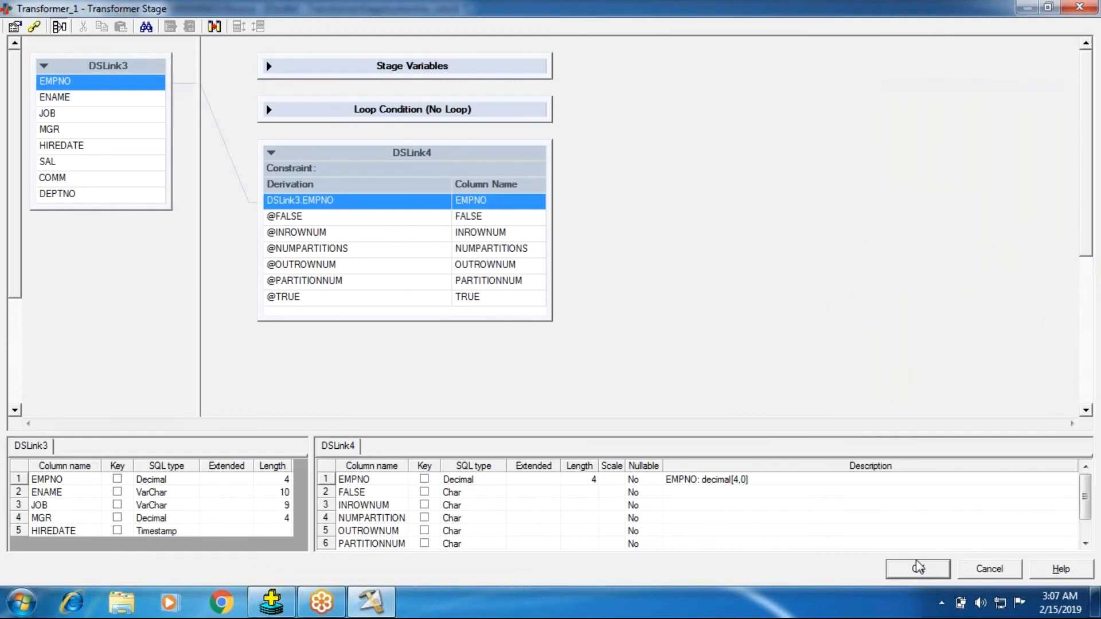
pyautogui.click(917, 567)
# - Move Data_Set_2 up and attach a second Data Set stage to a new output link from Transformer_1
pyautogui.moveTo(504, 280); pyautogui.dragTo(483, 202)
pyautogui.click(967, 202)
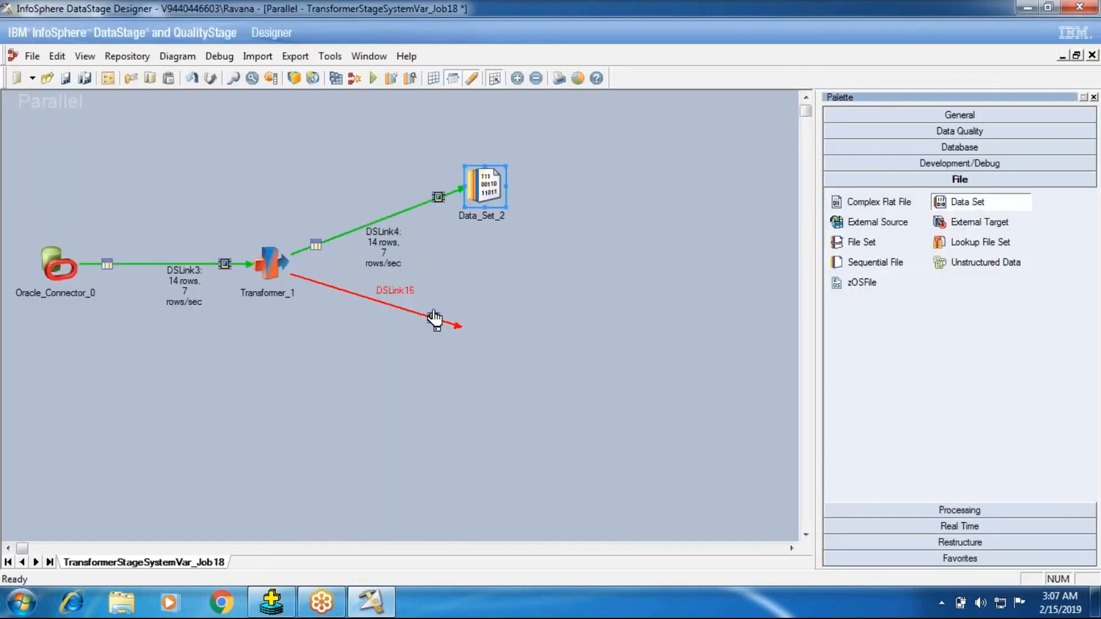
pyautogui.click(434, 318)
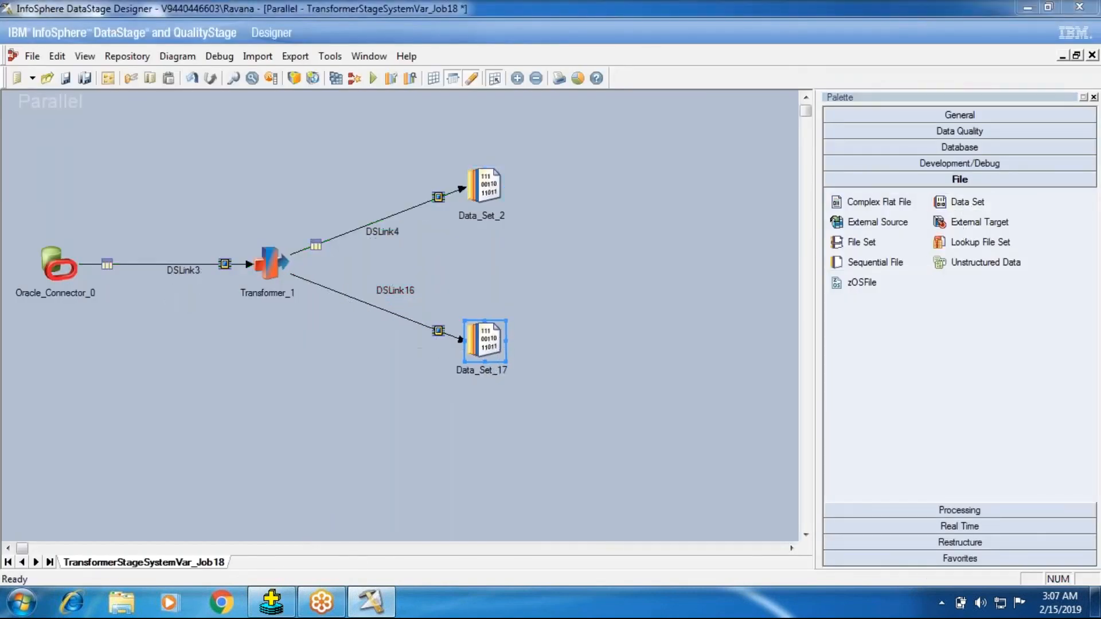
# - Set the new data set's target file to Trans.ds and accept its properties
pyautogui.doubleClick(484, 341)
pyautogui.write('Trajs')
pyautogui.press('BackSpace')
pyautogui.press('BackSpace')
pyautogui.write('ns')
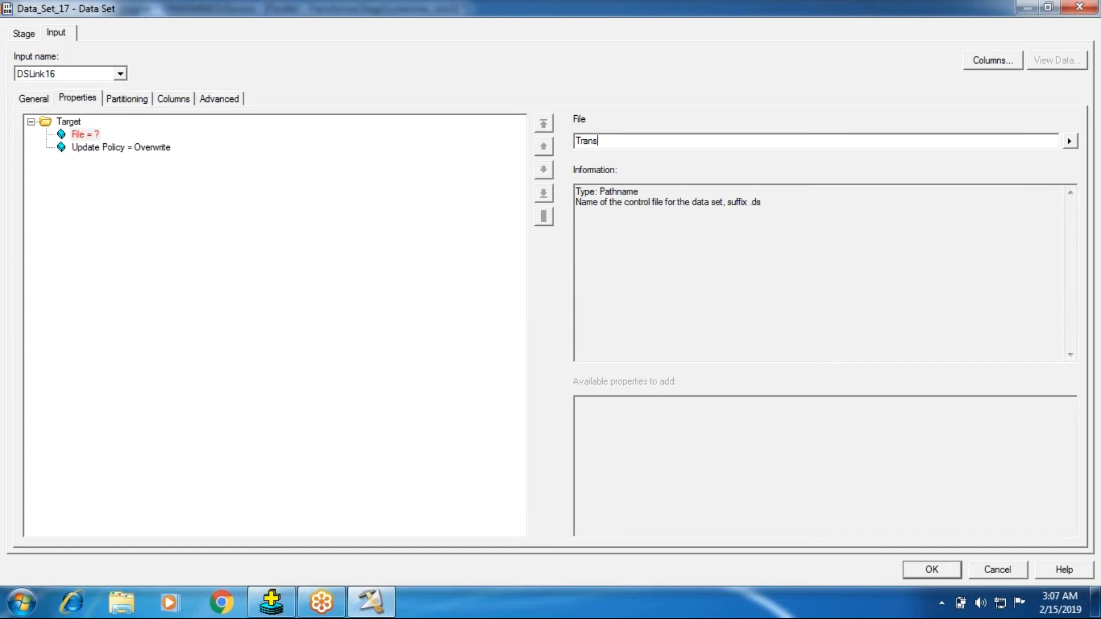
pyautogui.write('.ds')
pyautogui.press('Return')
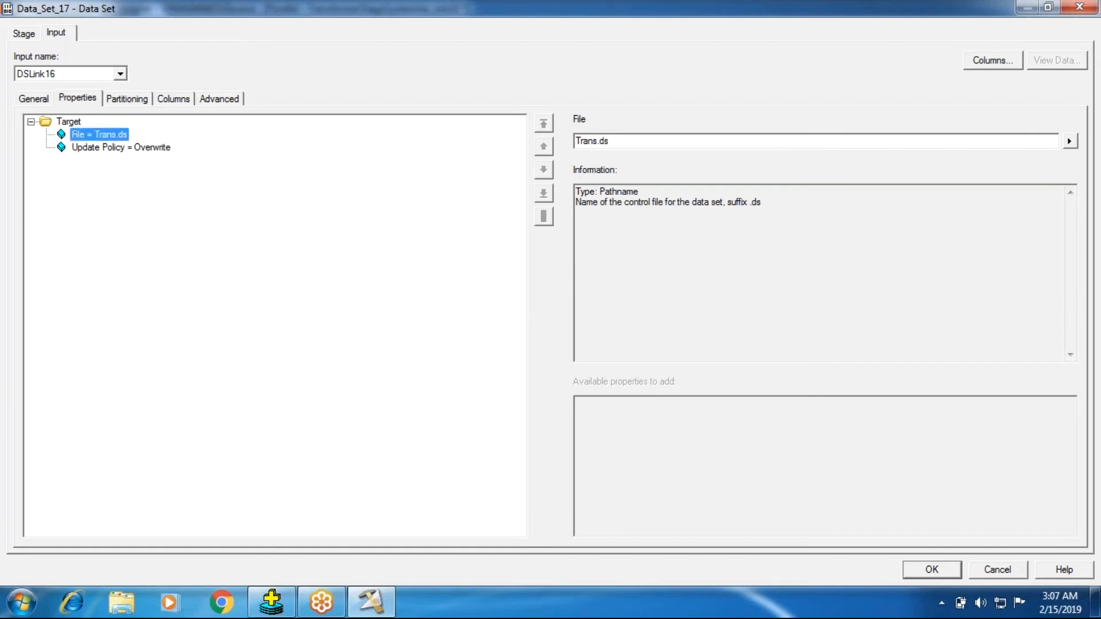
pyautogui.click(928, 569)
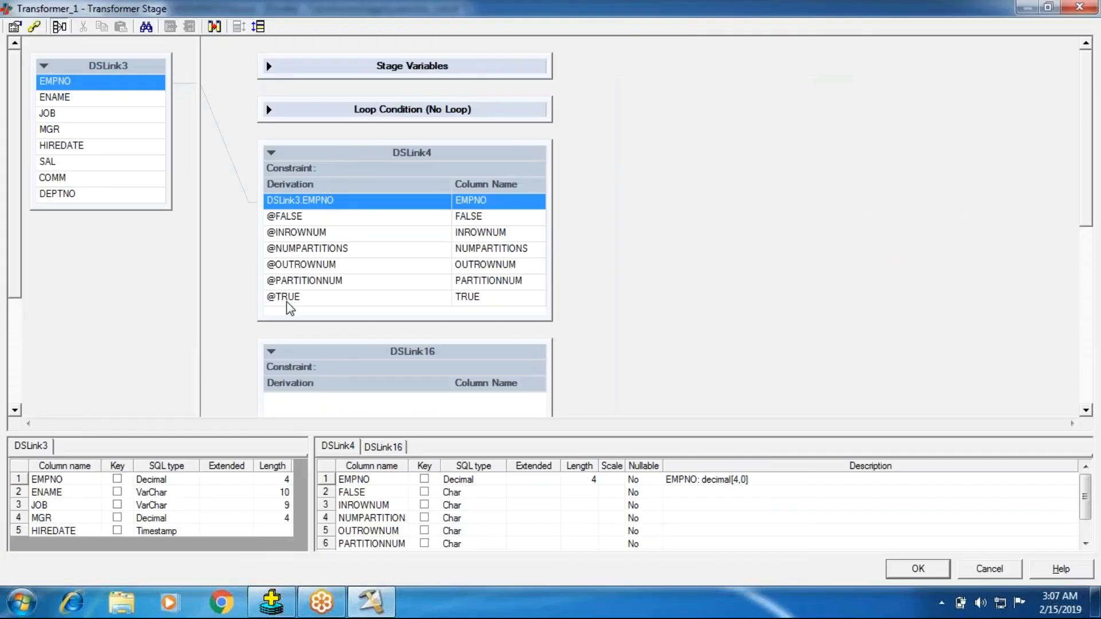
# - Copy all the DSLink4 output columns, from EMPNO to TRUE, with their derivations into DSLink16
pyautogui.keyDown('shift'); pyautogui.click(286, 298); pyautogui.keyUp('shift')
pyautogui.moveTo(285, 298); pyautogui.dragTo(499, 397)
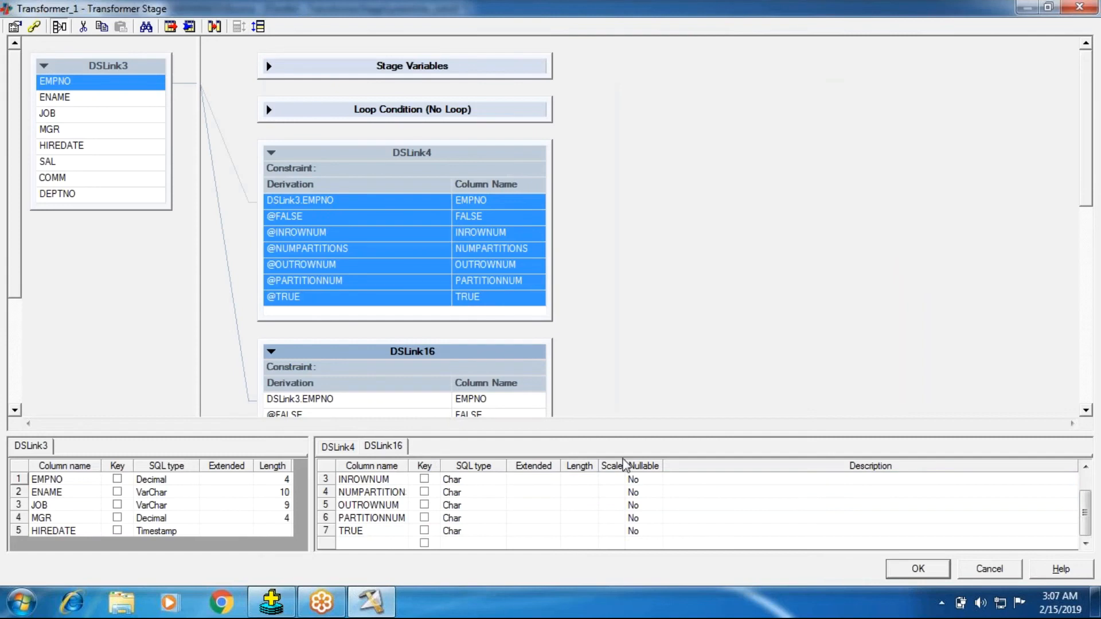
# - Set the DSLink16 constraint to DSLink3.DEPTNO = 30 and accept the Transformer_1 changes
pyautogui.moveTo(1086, 123); pyautogui.dragTo(1099, 212)
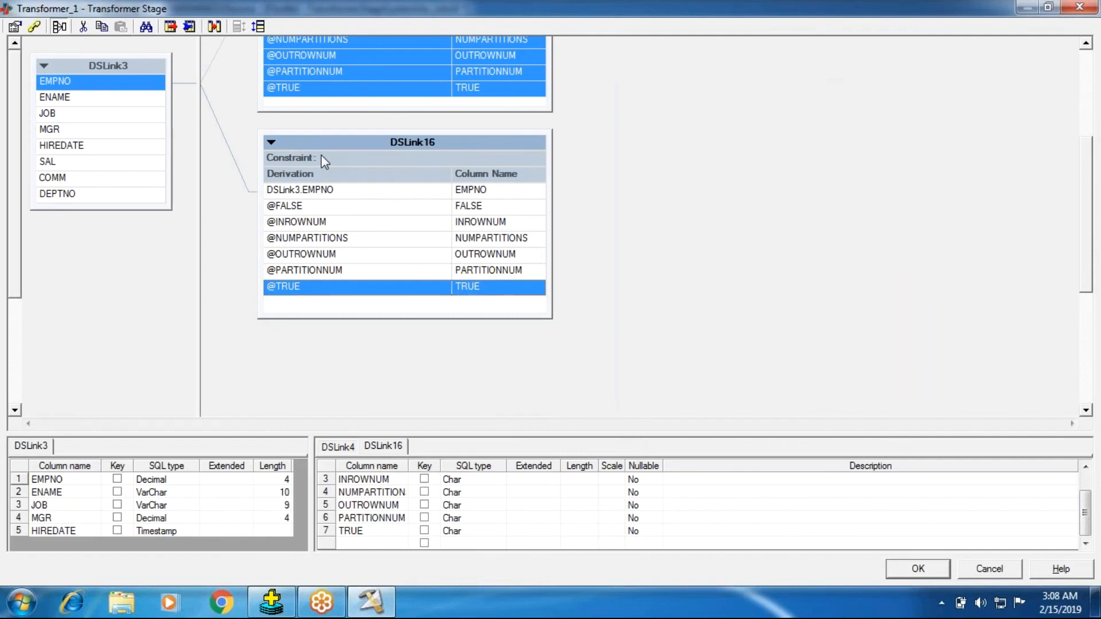
pyautogui.doubleClick(321, 156)
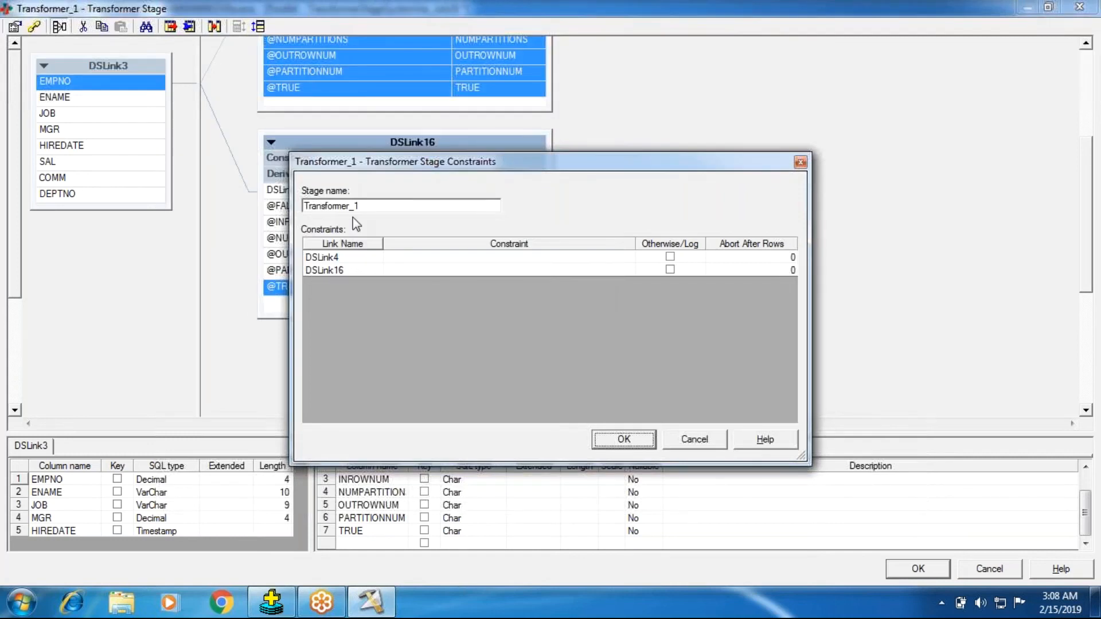
pyautogui.rightClick(391, 273)
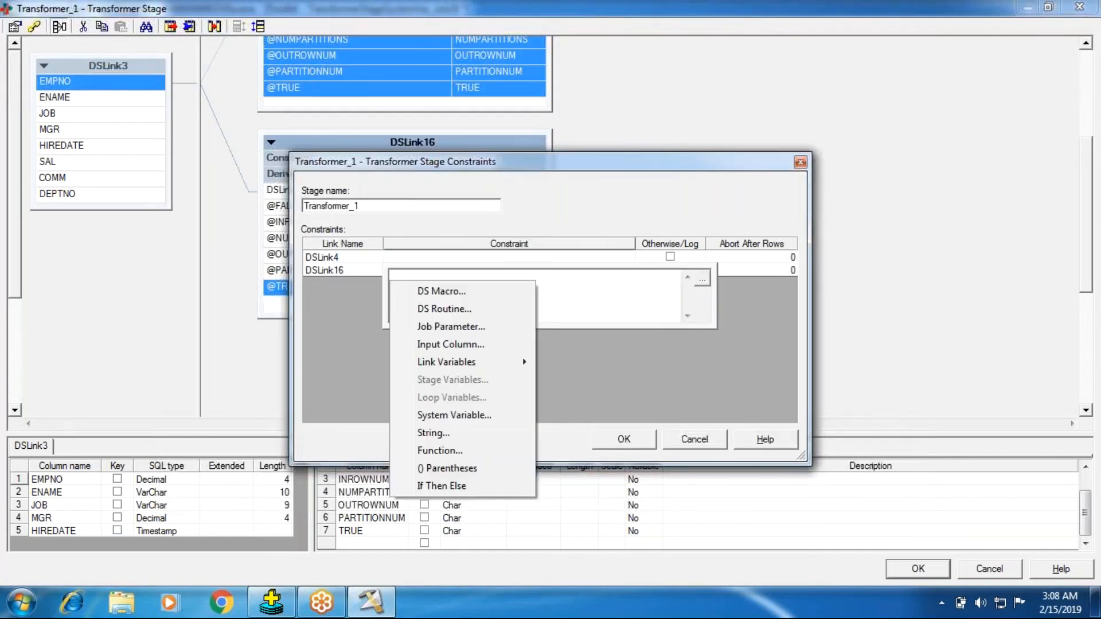
pyautogui.click(445, 345)
pyautogui.click(408, 295)
pyautogui.doubleClick(448, 320)
pyautogui.click(526, 290)
pyautogui.write('30')
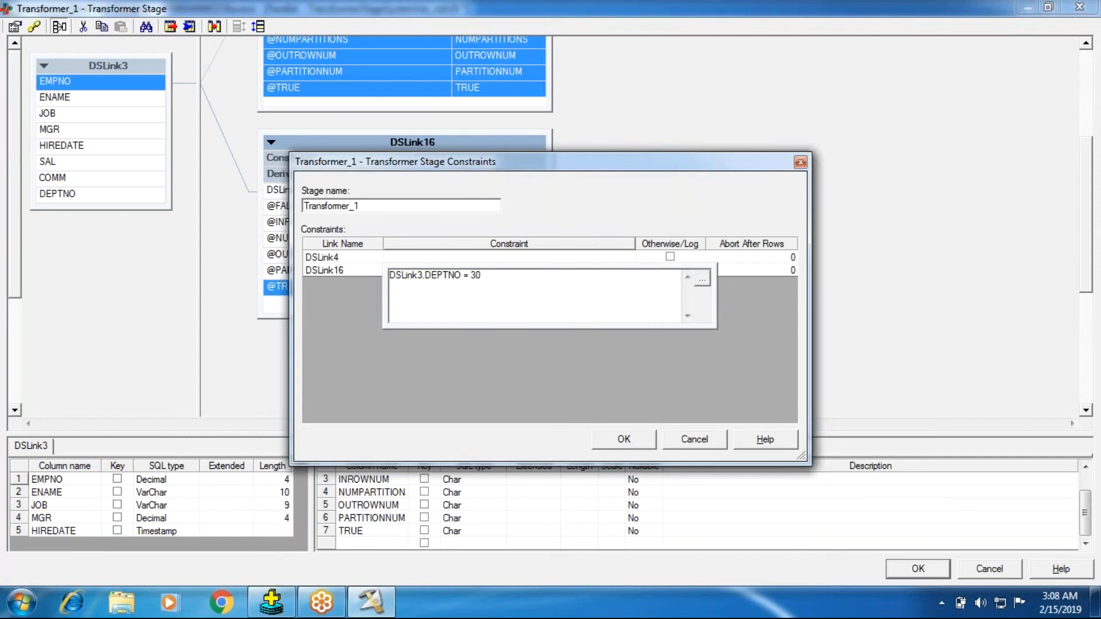
pyautogui.click(641, 449)
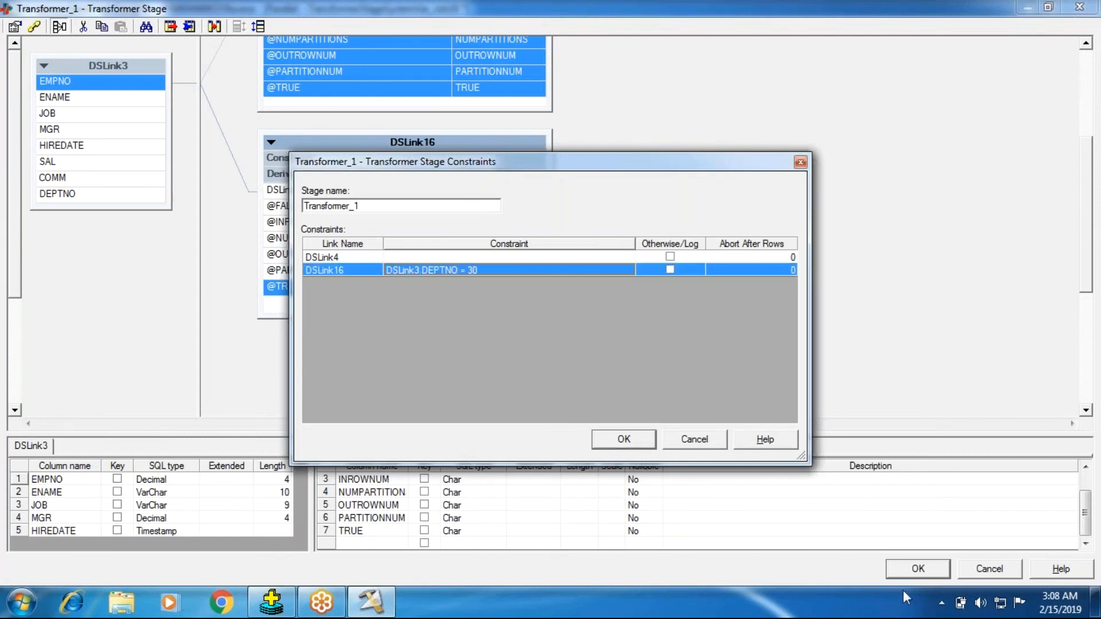
pyautogui.click(627, 440)
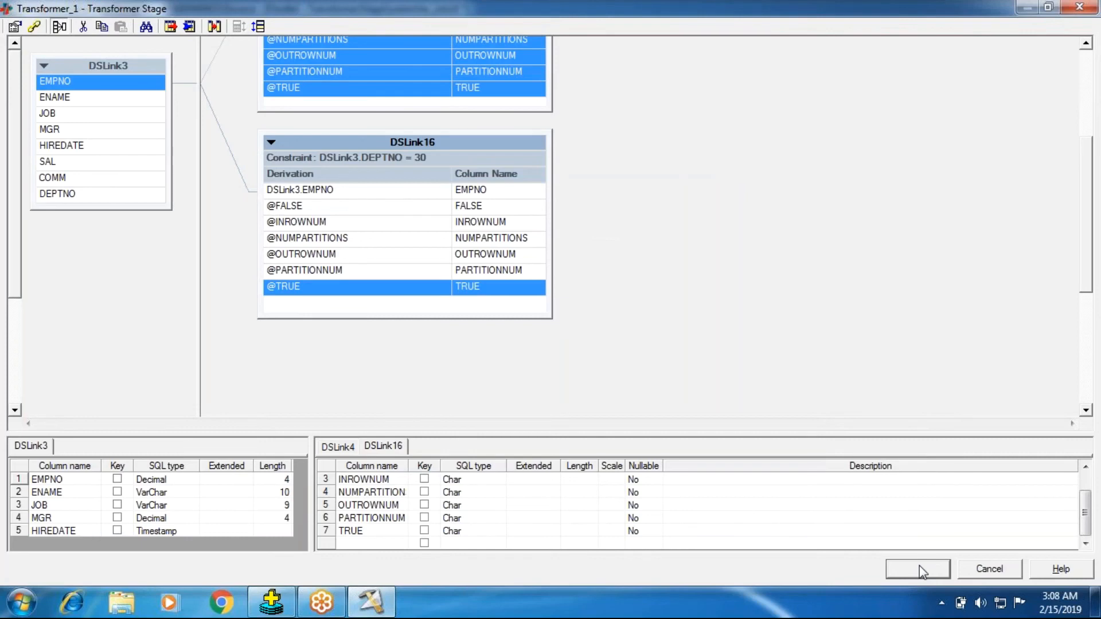
pyautogui.click(920, 565)
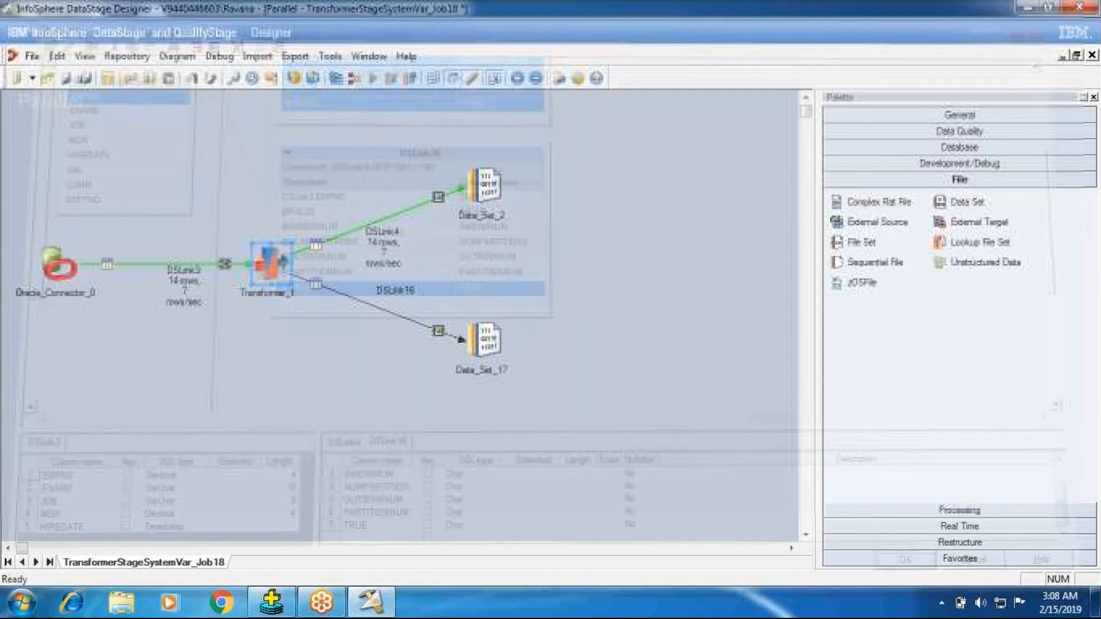
# - Save and compile the two-output job and run it with the single-node configuration file
pyautogui.click(335, 78)
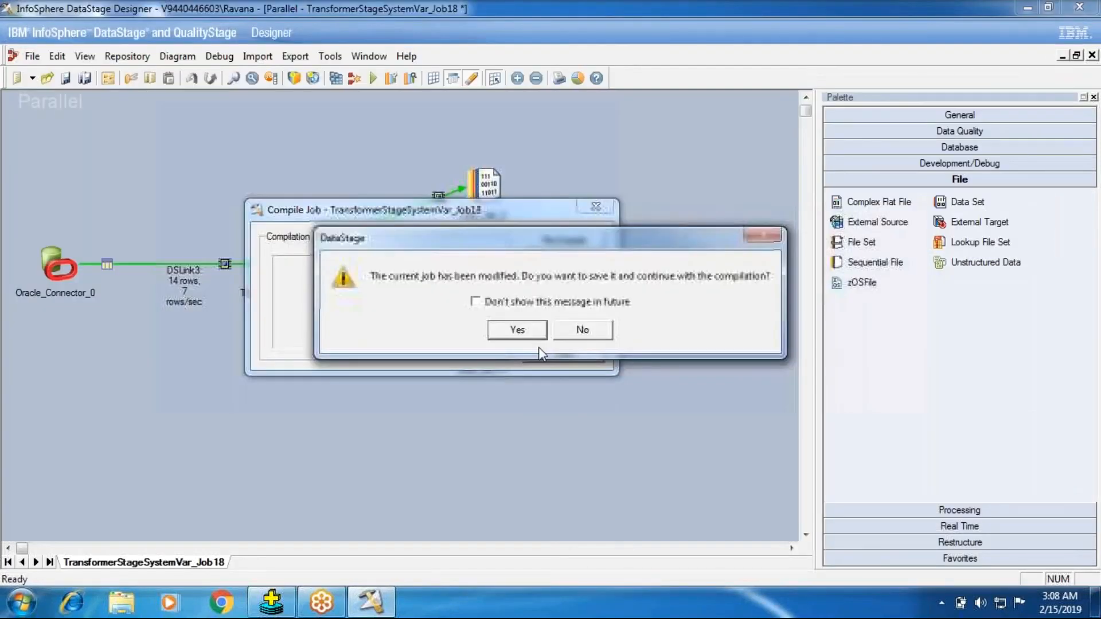
pyautogui.click(518, 330)
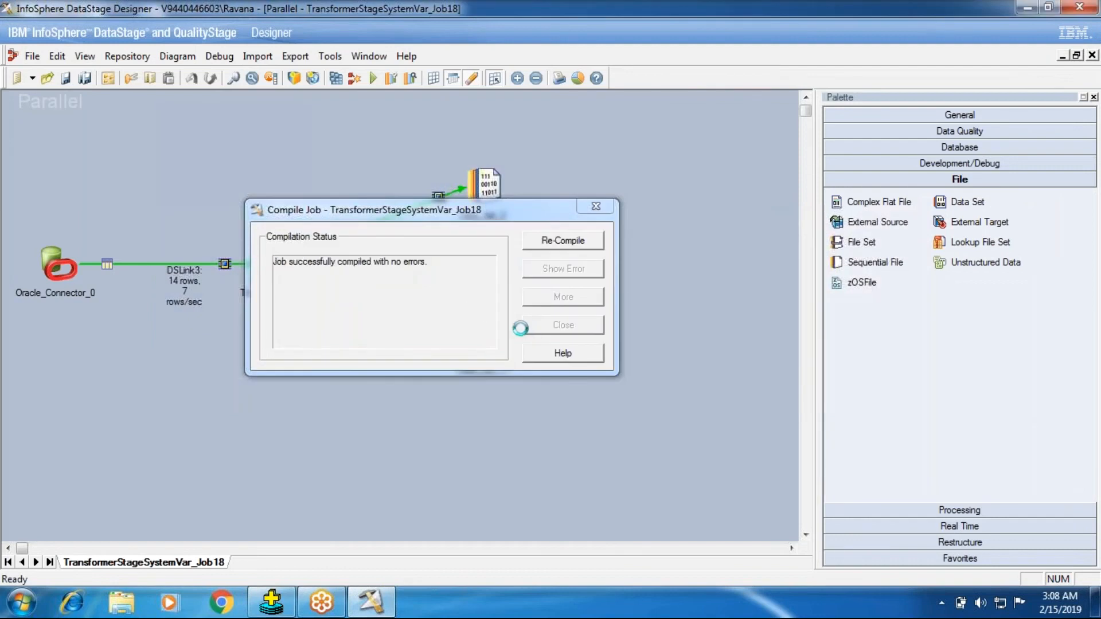
pyautogui.click(533, 325)
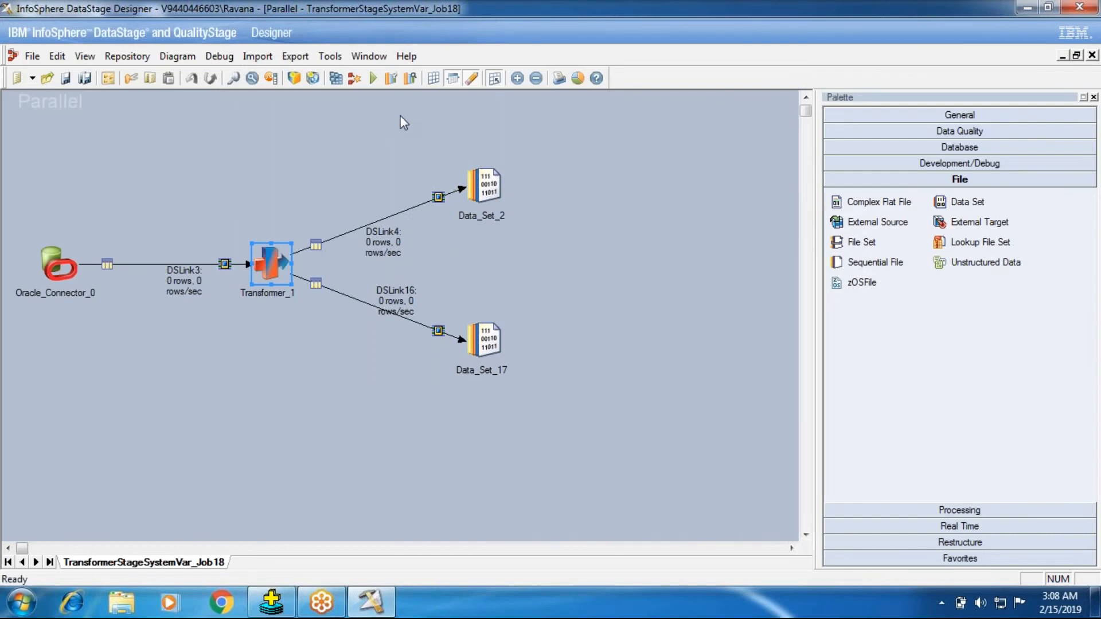
pyautogui.hotkey('ctrl', 'F5')
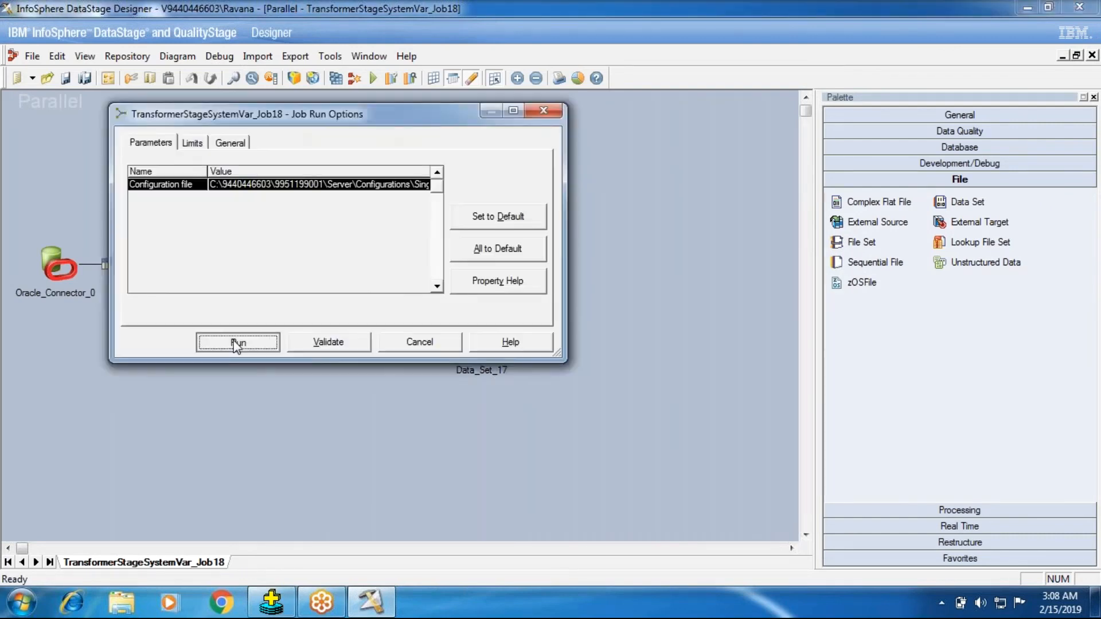
pyautogui.click(238, 343)
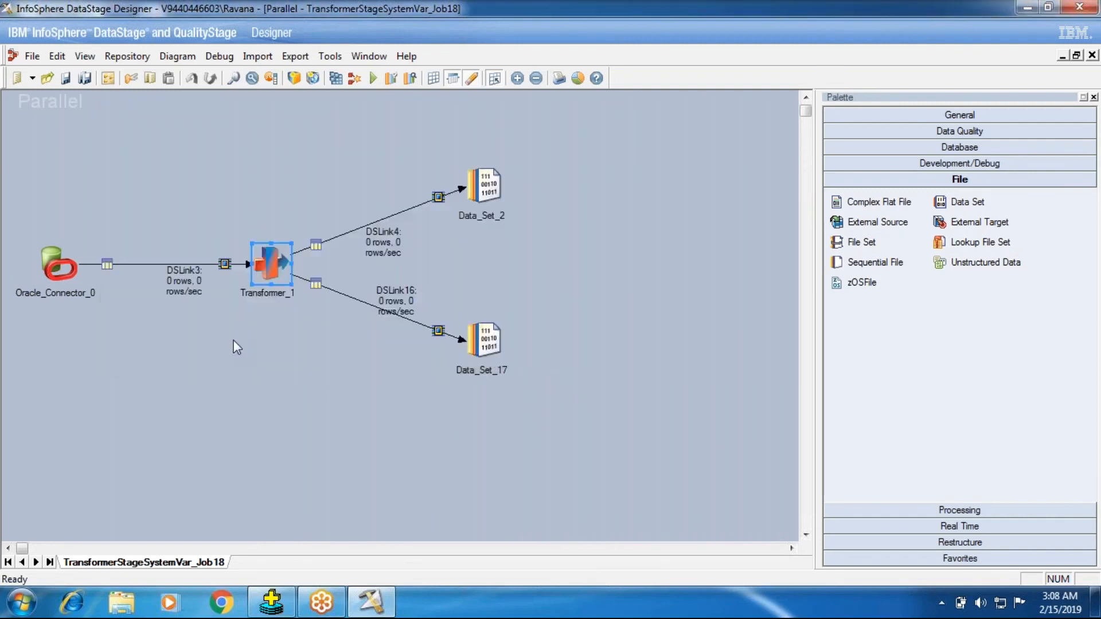
# - View the DSLink4 data of Data_Set_2 with the default parameters
pyautogui.rightClick(479, 194)
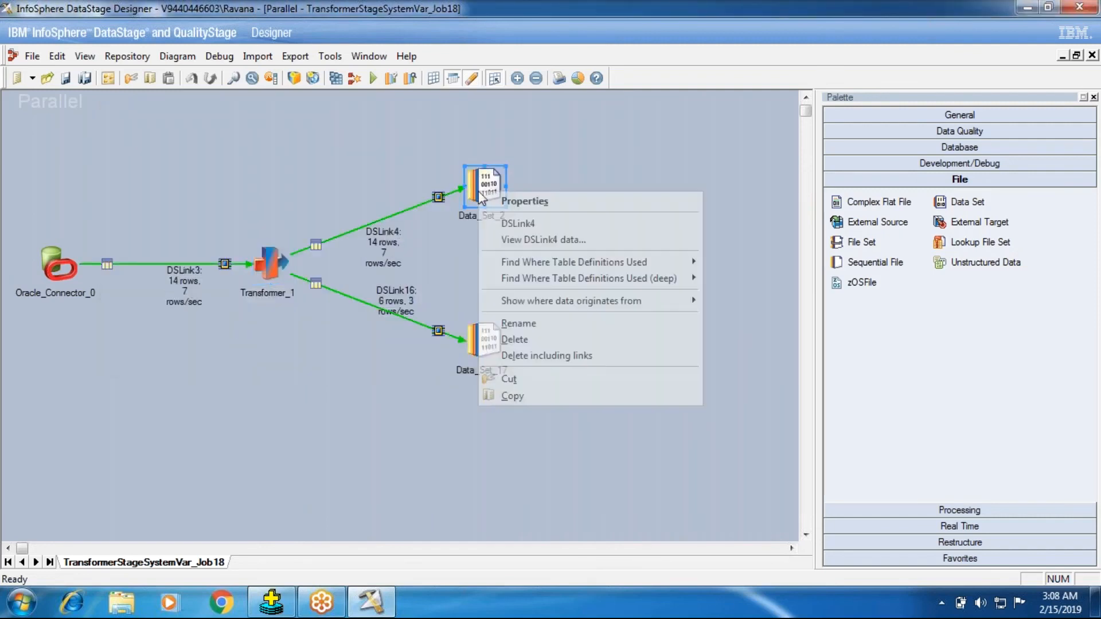
pyautogui.click(503, 240)
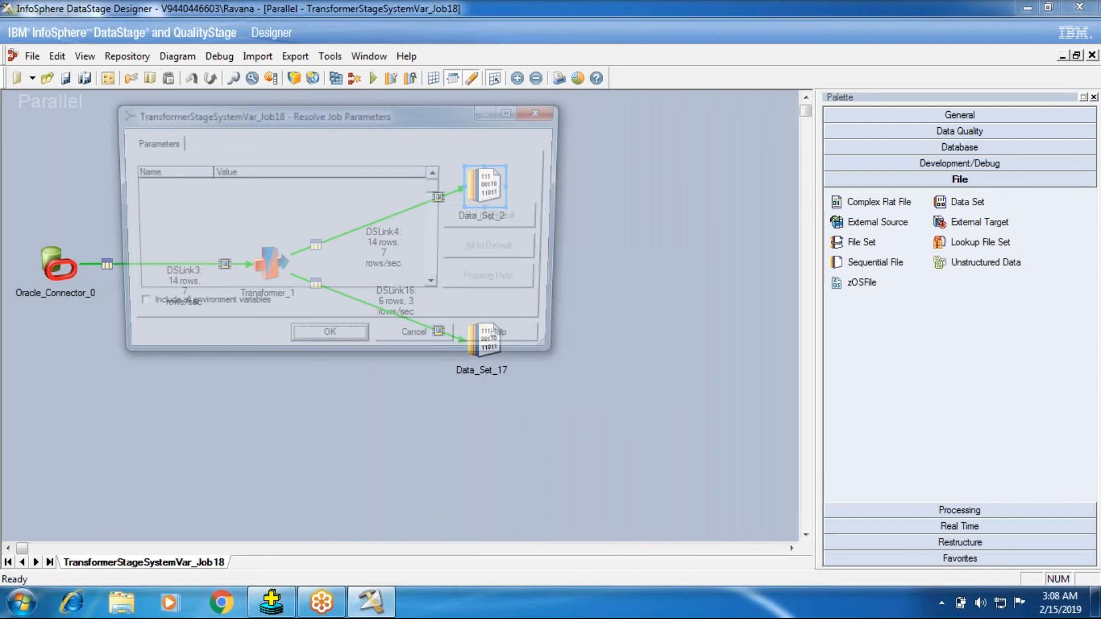
pyautogui.click(329, 333)
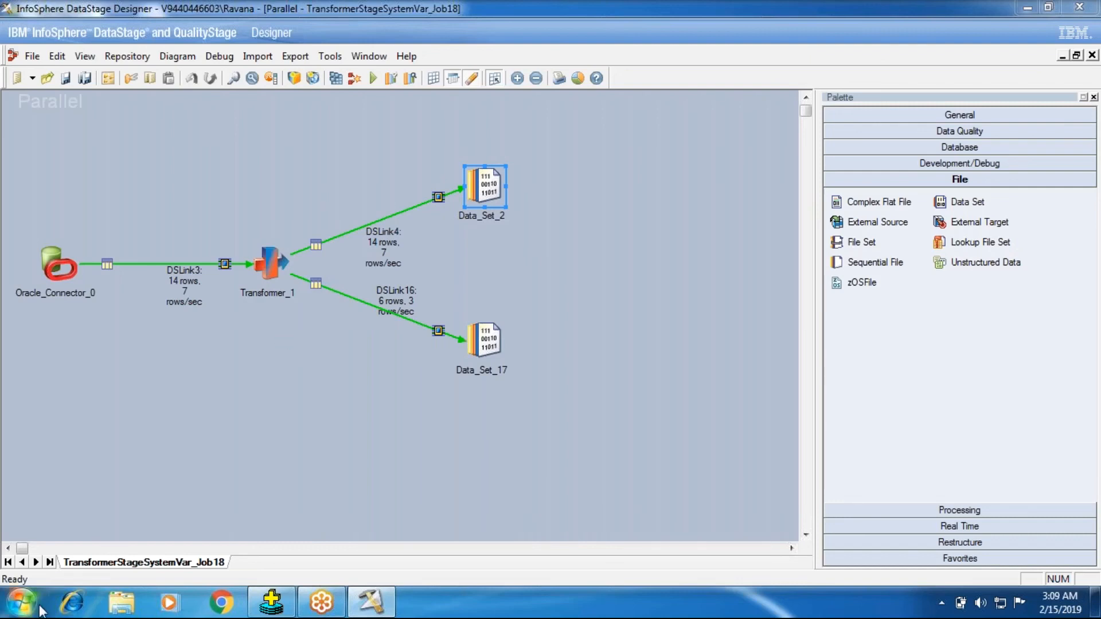
# - Switch to the Snipping Tool and capture the whole DSLink4 data grid
pyautogui.click(22, 603)
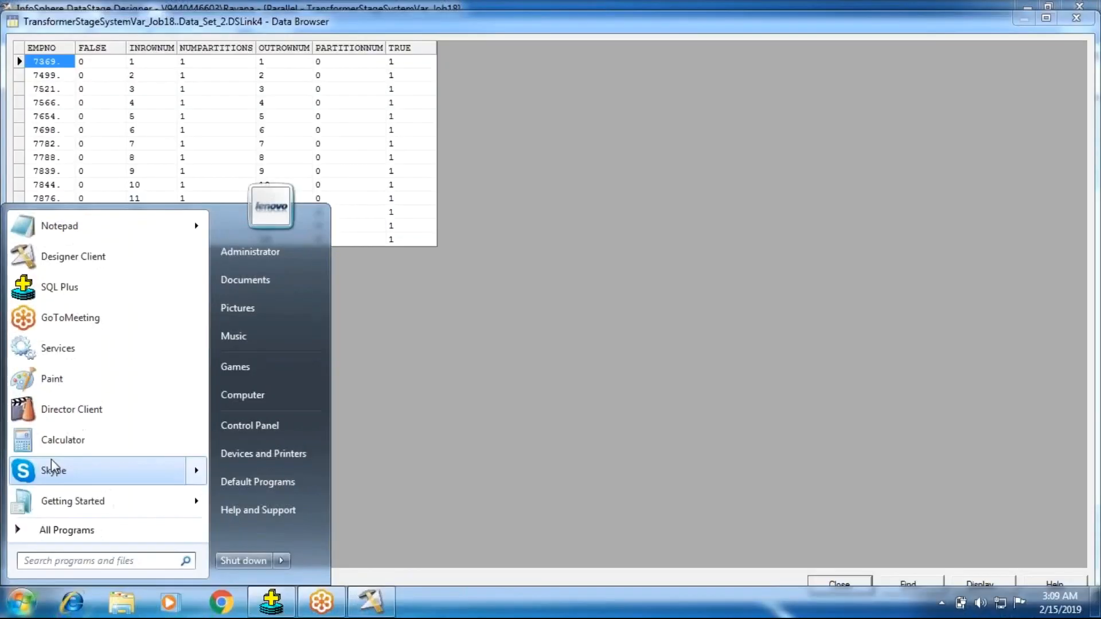
pyautogui.write('spi')
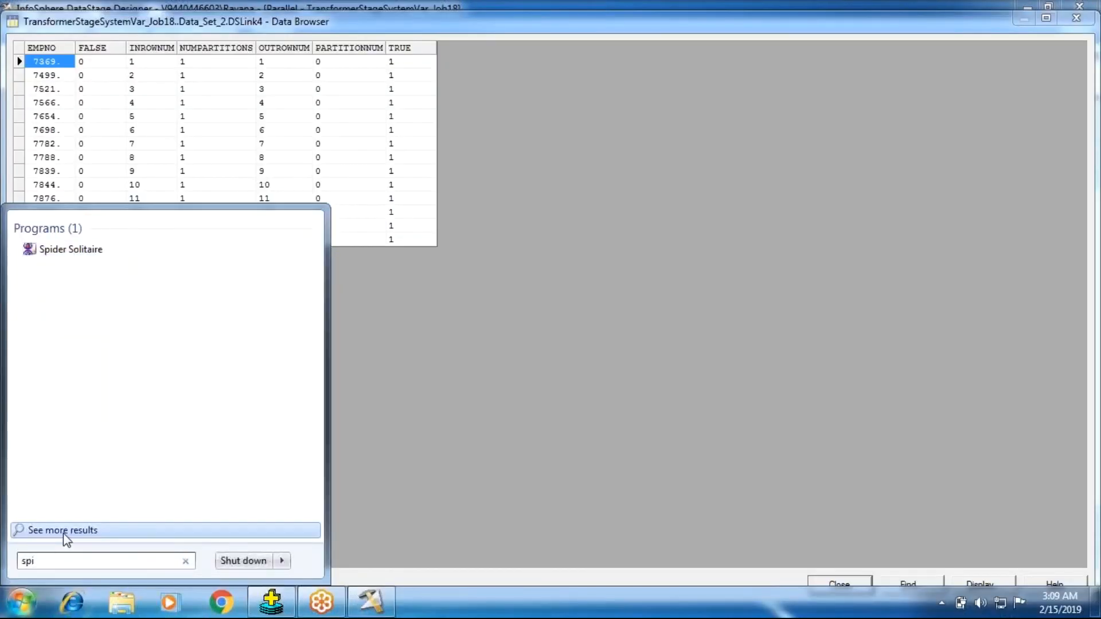
pyautogui.press('BackSpace')
pyautogui.press('BackSpace')
pyautogui.write('nip')
pyautogui.click(79, 250)
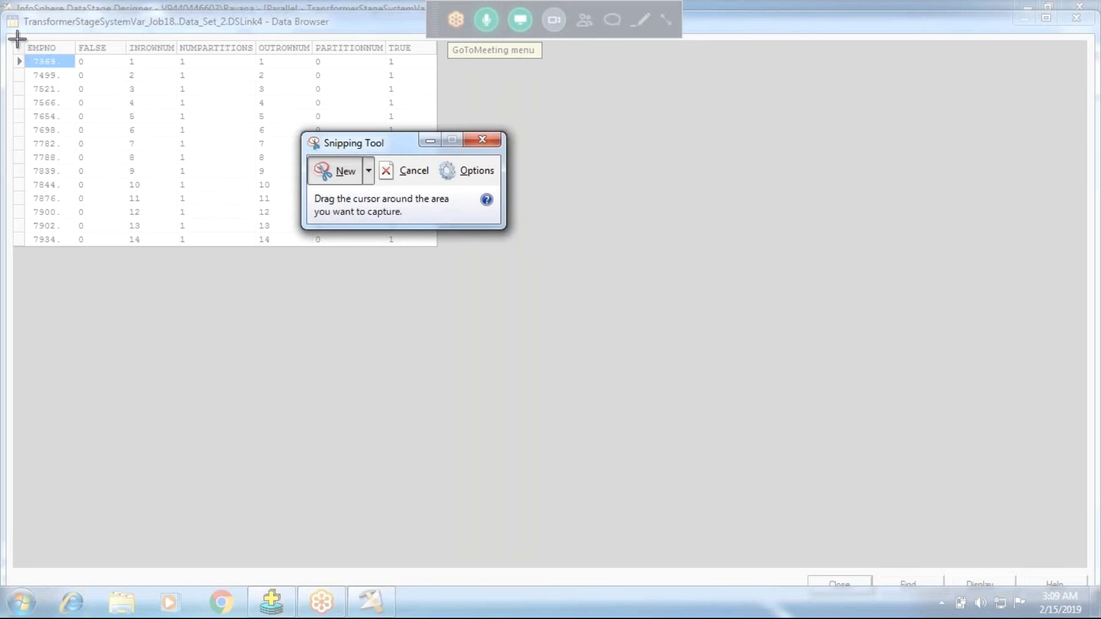
pyautogui.moveTo(18, 39); pyautogui.dragTo(441, 259)
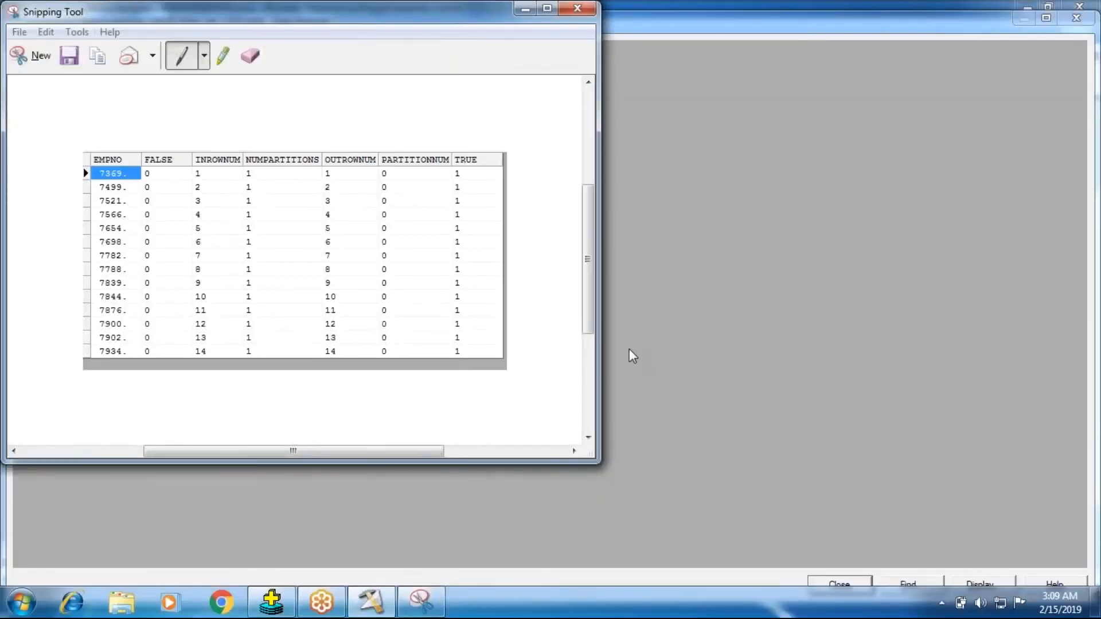
# - Close the DSLink4 data view and view the DSLink16 data of Data_Set_17
pyautogui.click(628, 348)
pyautogui.click(849, 576)
pyautogui.rightClick(466, 321)
pyautogui.click(544, 377)
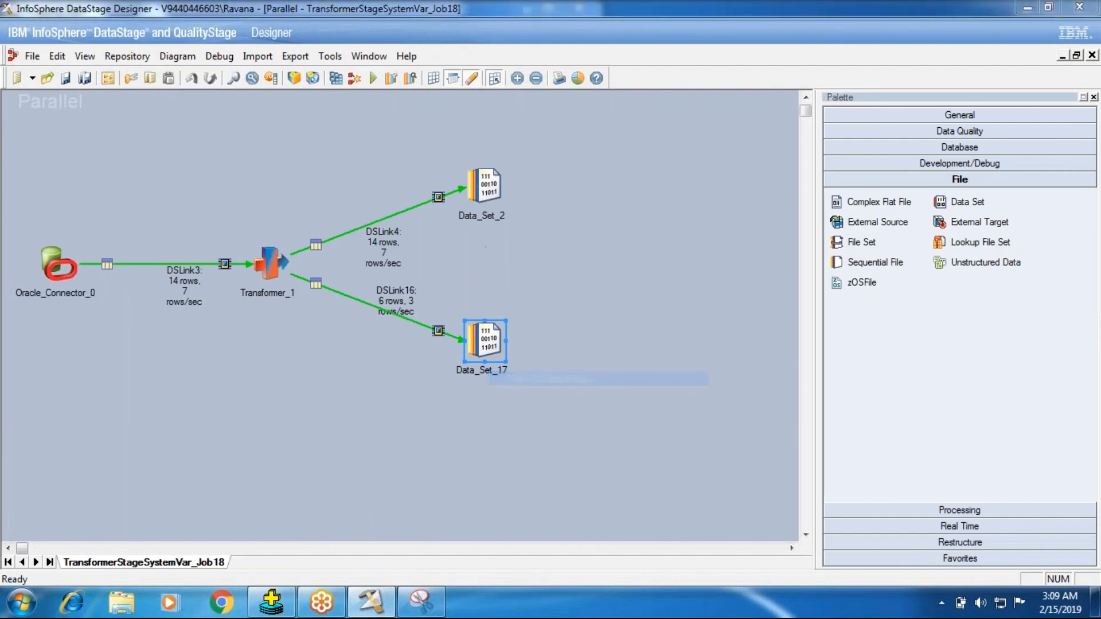
pyautogui.click(363, 343)
# - Bring up the DSLink4 snip and place it beside the DSLink16 data for comparison
pyautogui.moveTo(423, 603)
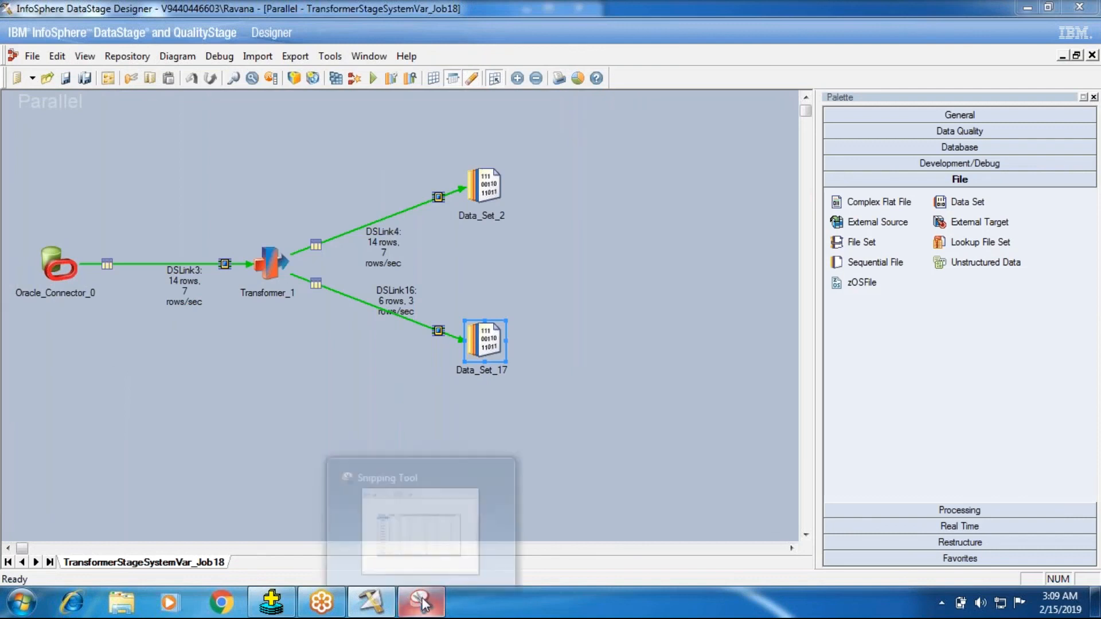
pyautogui.click(422, 602)
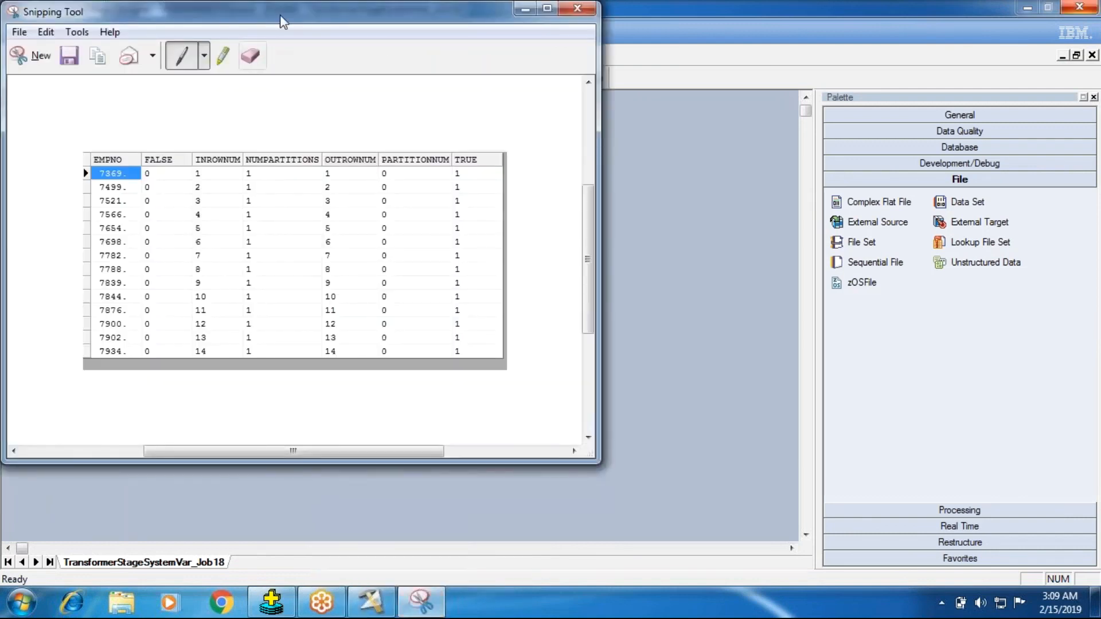
pyautogui.moveTo(281, 6); pyautogui.dragTo(678, 139)
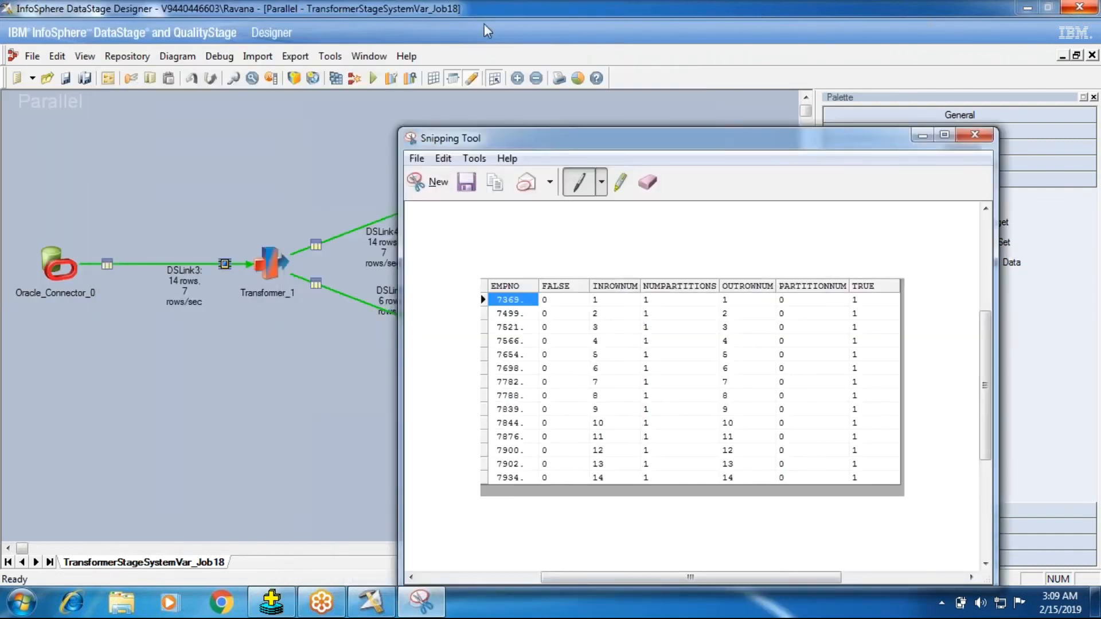
pyautogui.click(483, 24)
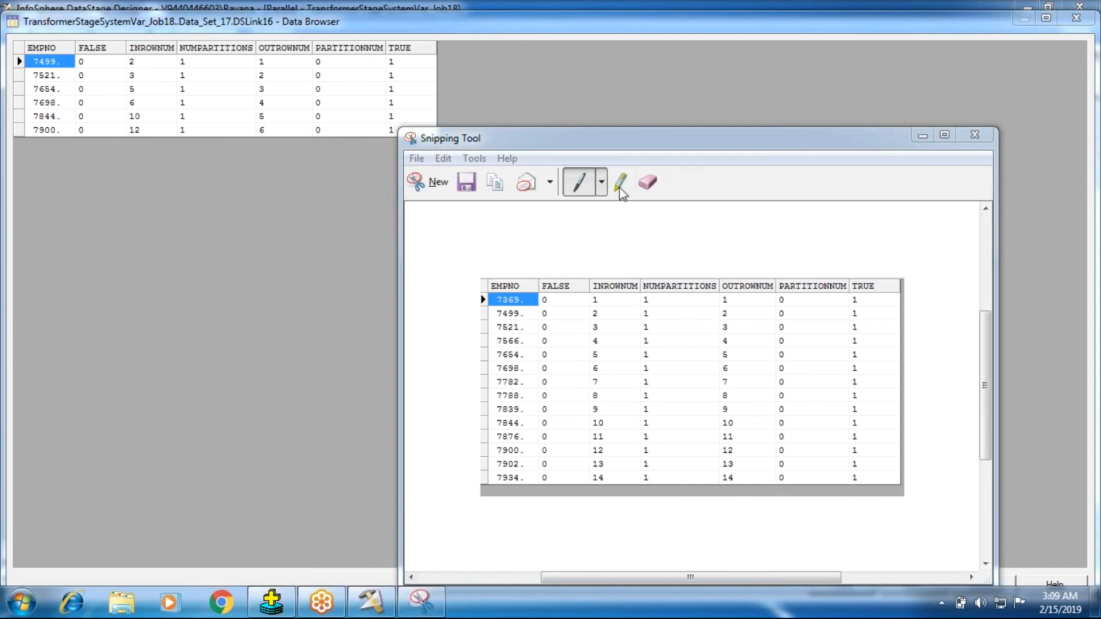
# - Mark EMPNO 7499 and its INROWNUM value on the snip with the blue pen
pyautogui.click(565, 202)
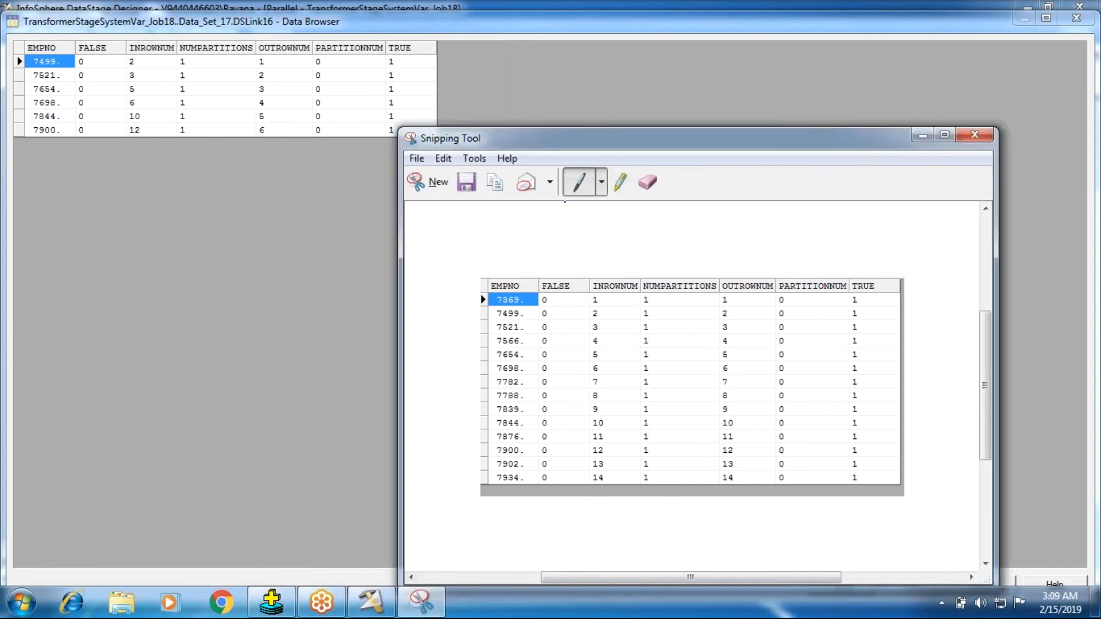
pyautogui.click(601, 184)
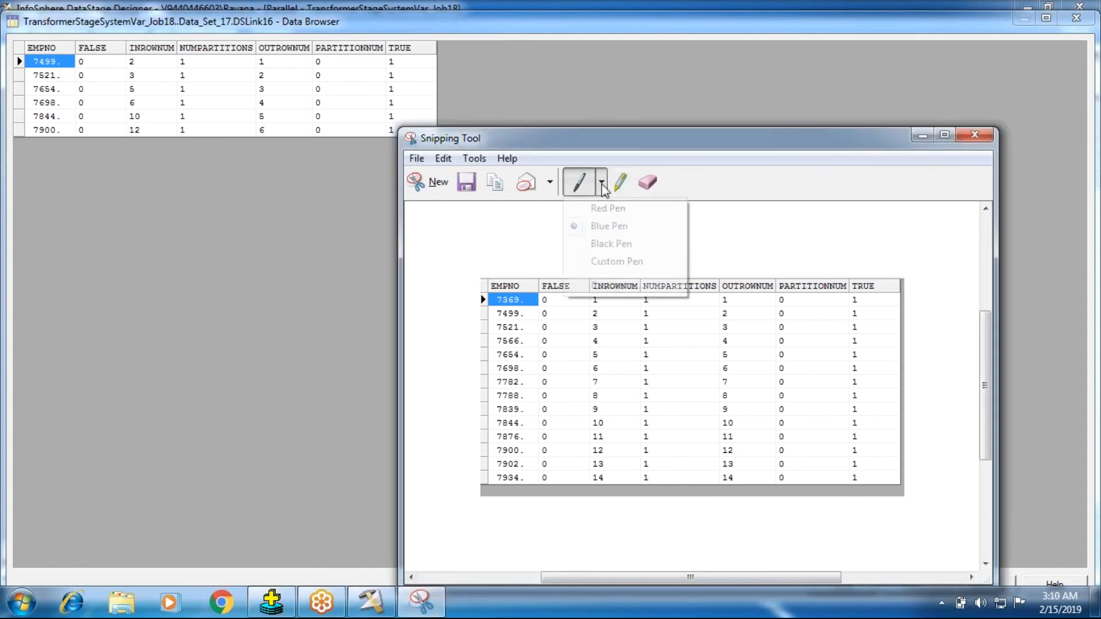
pyautogui.click(601, 184)
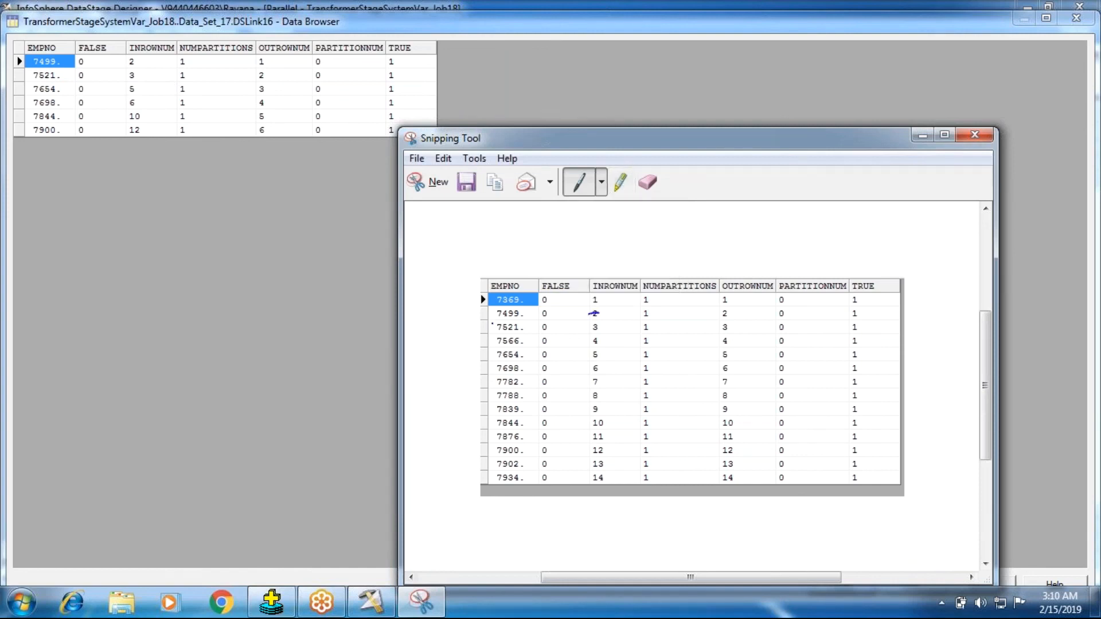
pyautogui.moveTo(494, 324); pyautogui.dragTo(602, 315)
# - Close the snip without saving it and close the DSLink16 data view
pyautogui.click(991, 140)
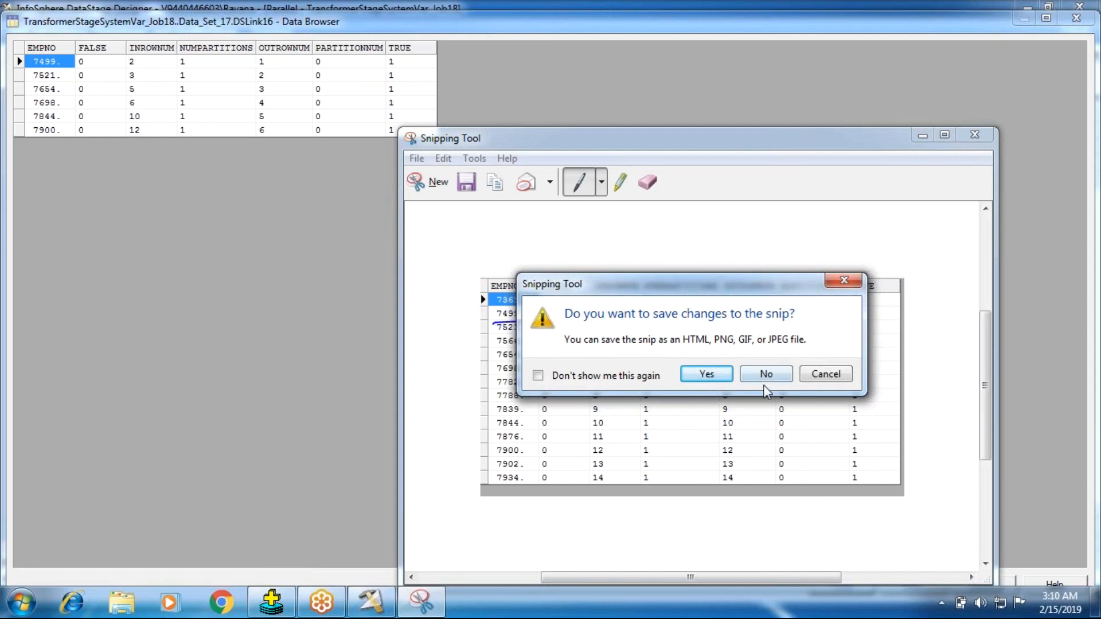
pyautogui.click(776, 372)
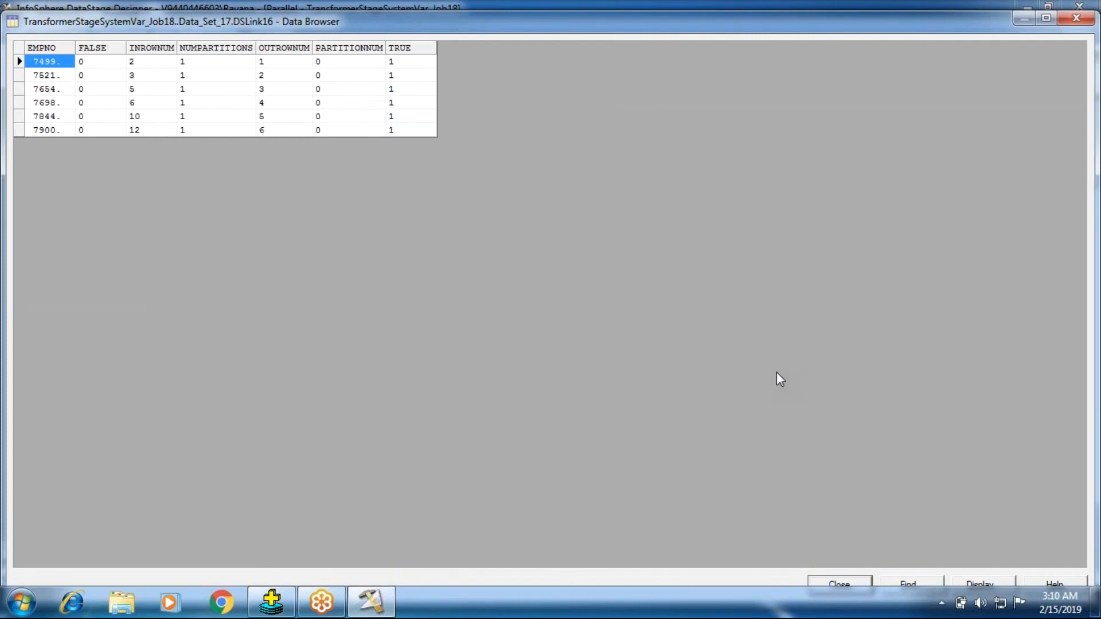
pyautogui.click(838, 586)
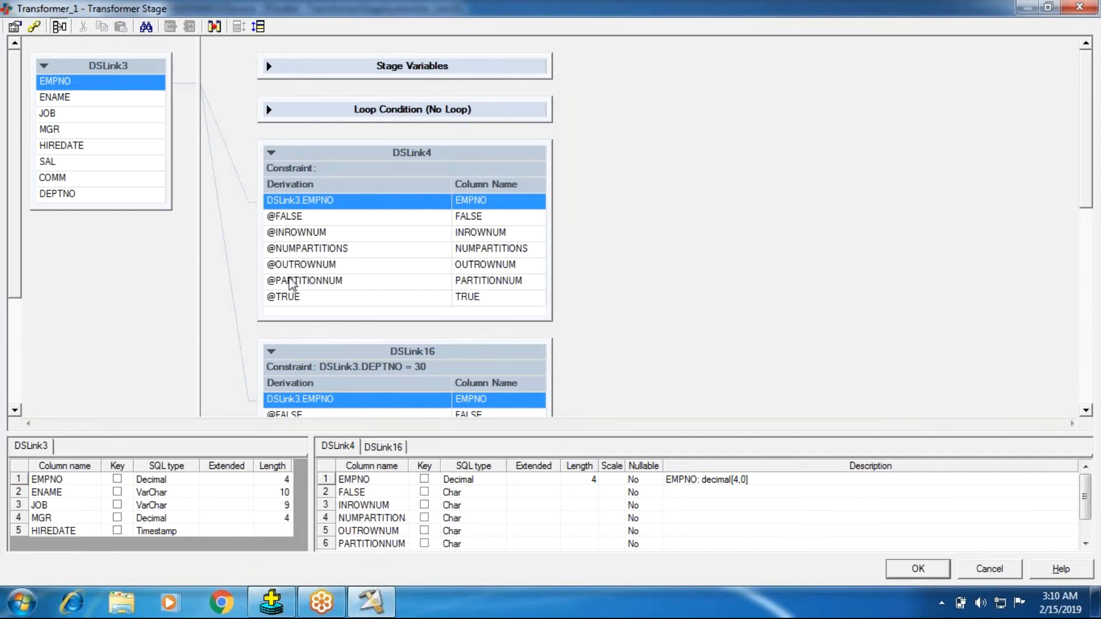
# - Collapse DSLink4 in Transformer_1 to review the DSLink16 constraint and derivations, and close the stage editor
pyautogui.click(275, 159)
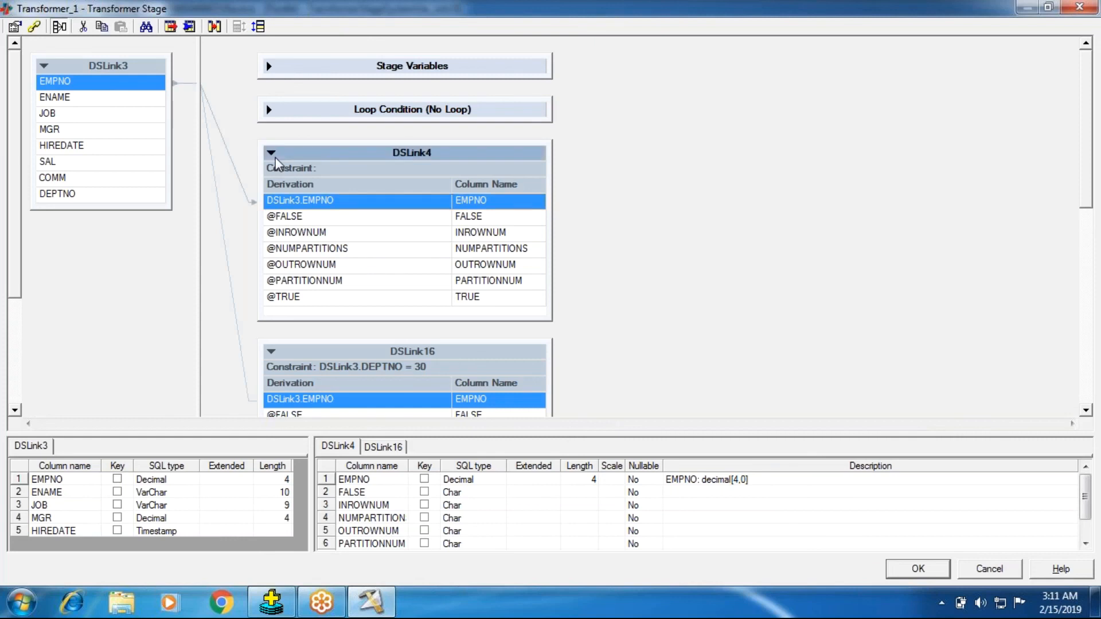
pyautogui.click(272, 153)
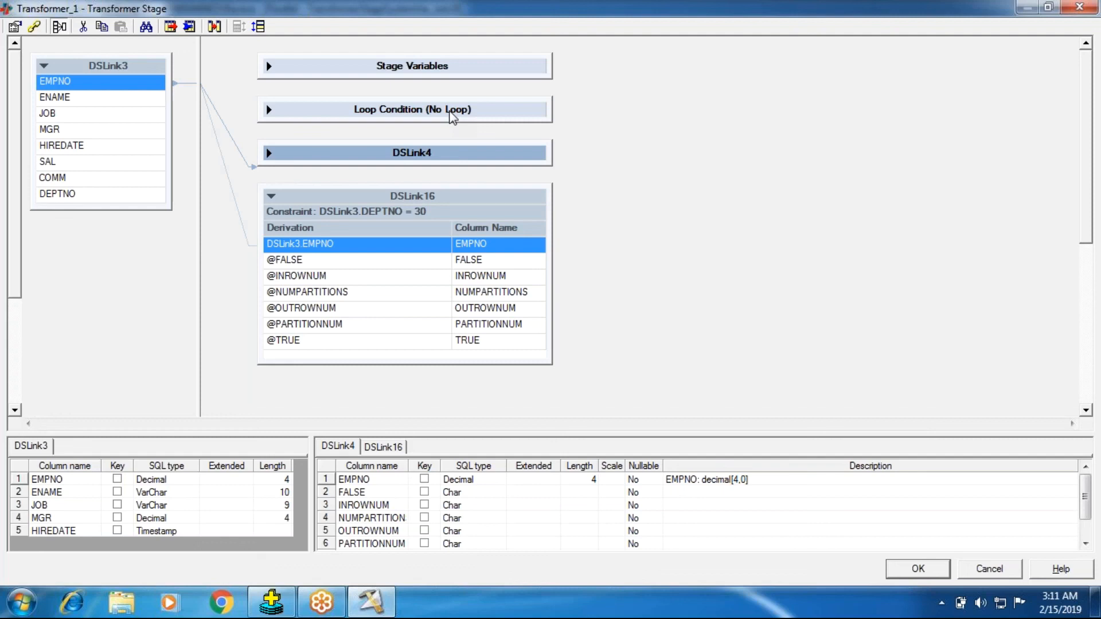
pyautogui.click(927, 571)
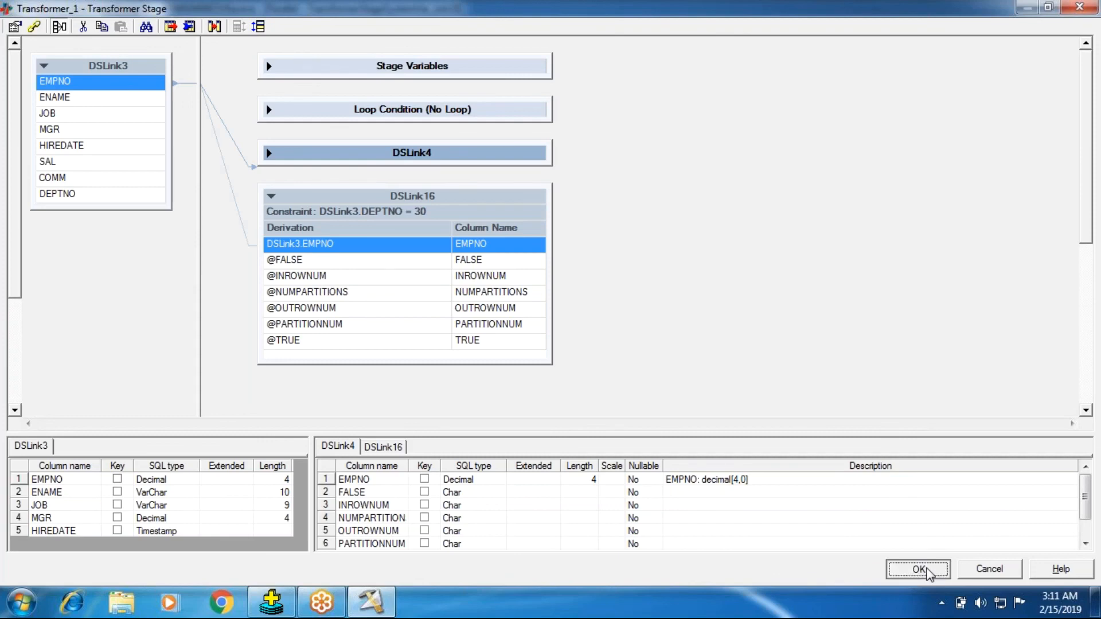